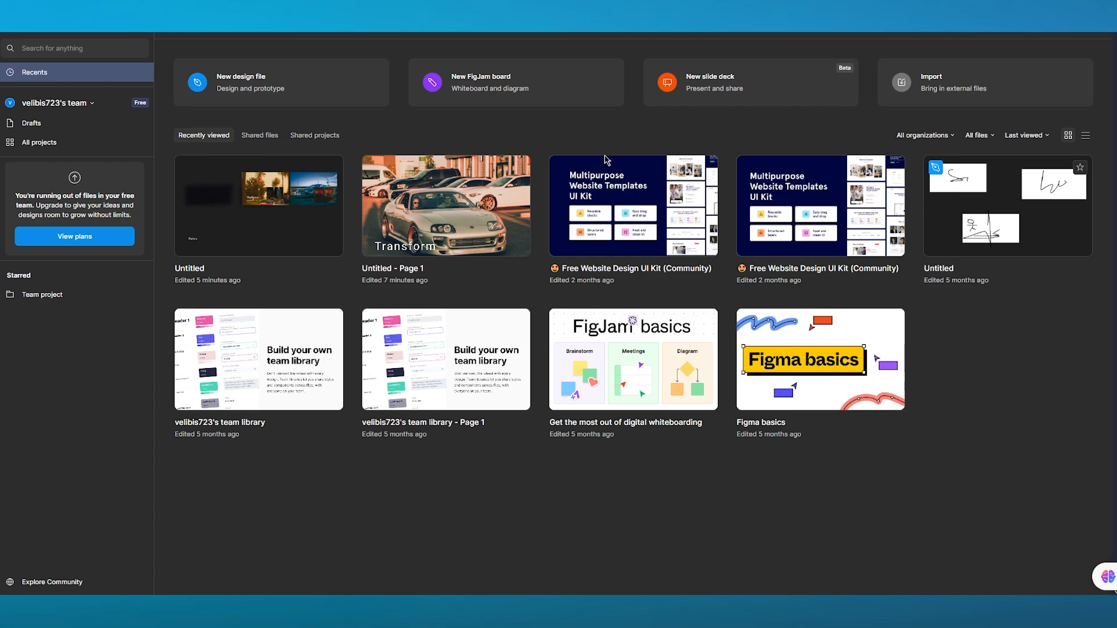
# Play the "Untitled - Page 1" prototype to preview the finished slides and return to the file browser
pyautogui.click(404, 211)
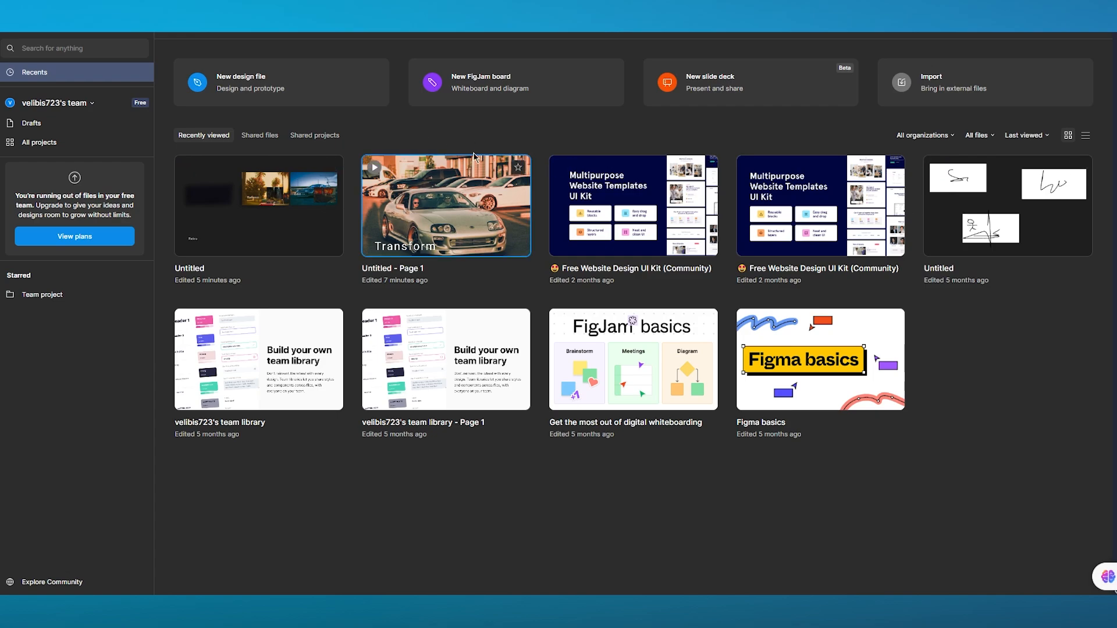
pyautogui.click(495, 104)
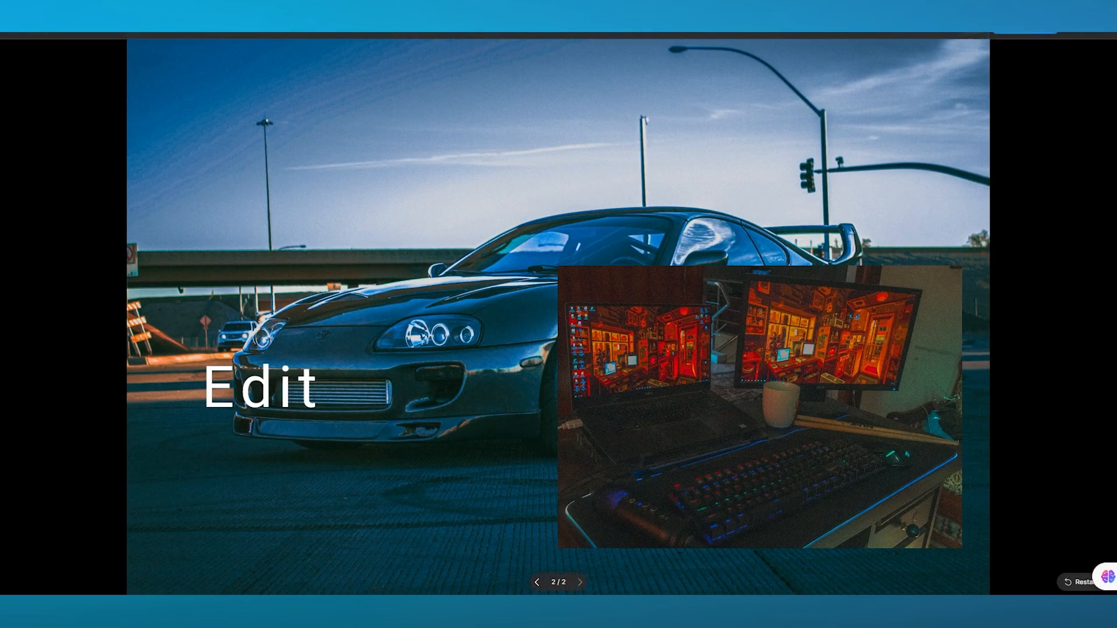
pyautogui.click(38, 35)
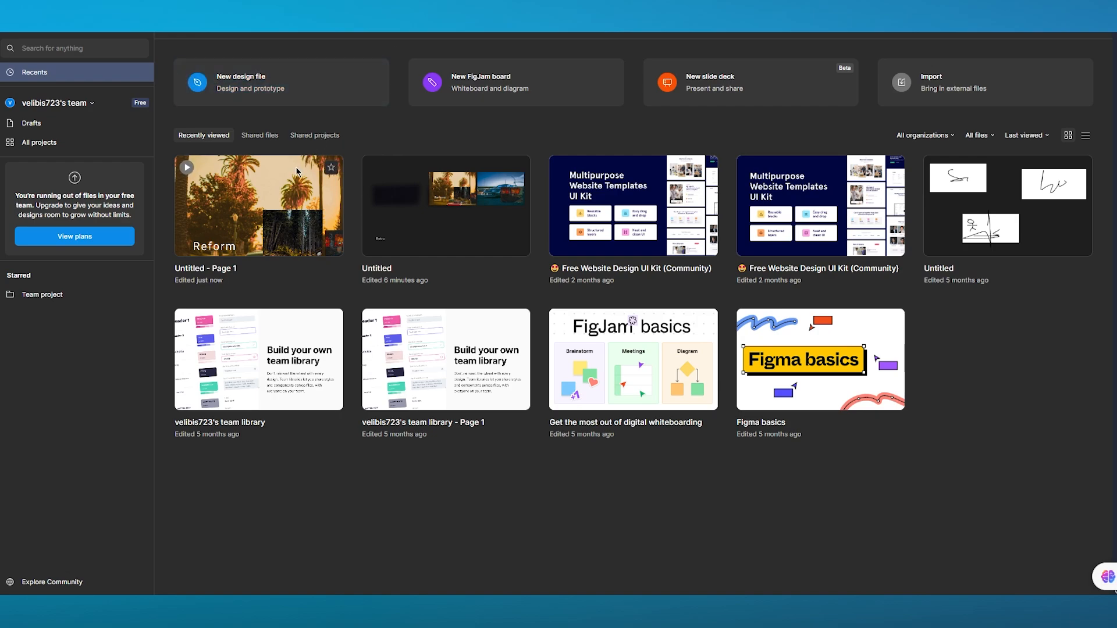
# Open the Untitled design file, delete all existing frames and text from the canvas, and dismiss the assets tip
pyautogui.click(426, 207)
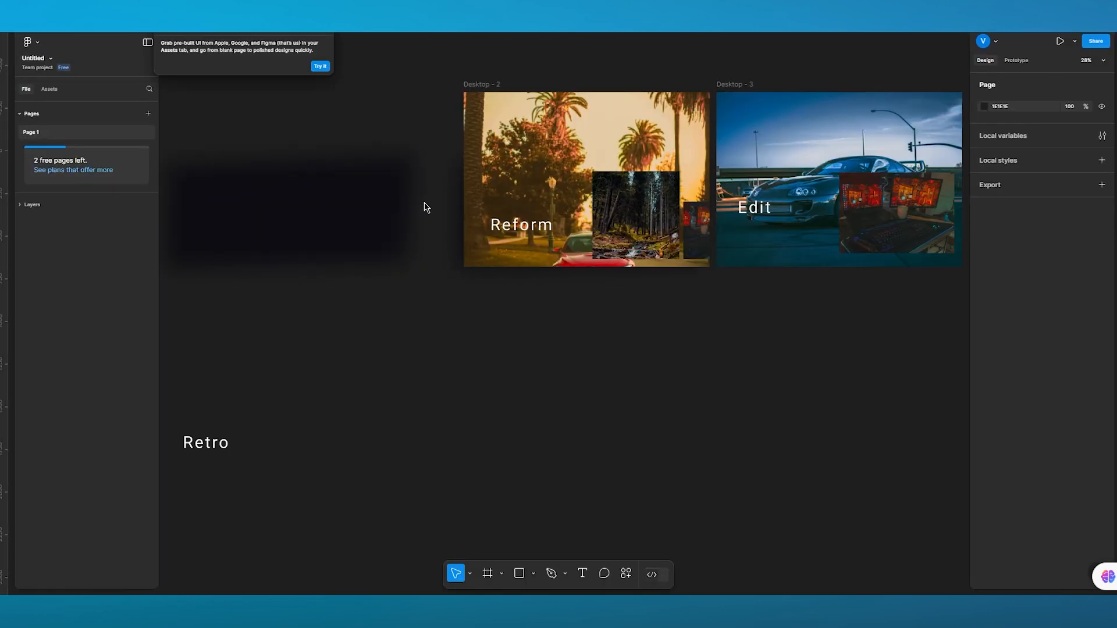
pyautogui.scroll(-5, 426, 207)
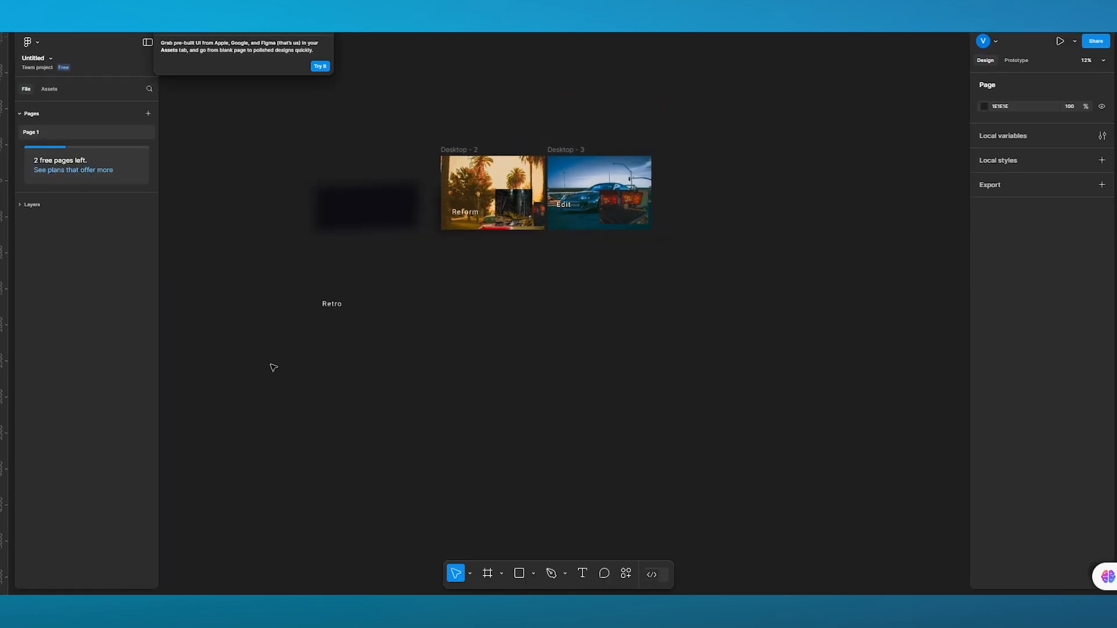
pyautogui.moveTo(244, 371); pyautogui.dragTo(681, 112)
pyautogui.press('Delete')
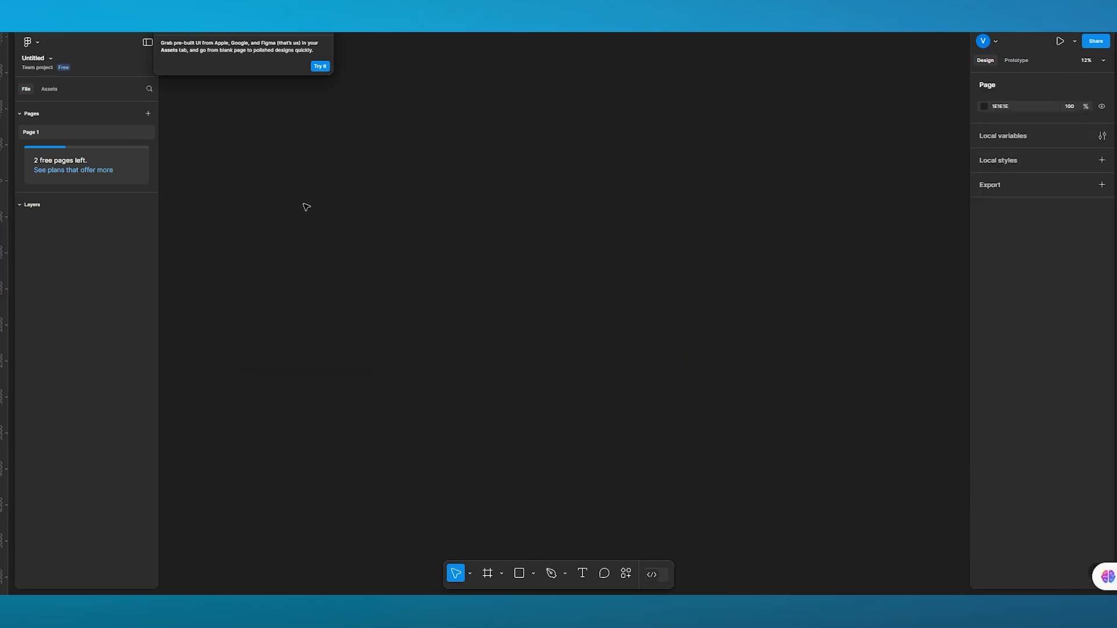
pyautogui.click(322, 30)
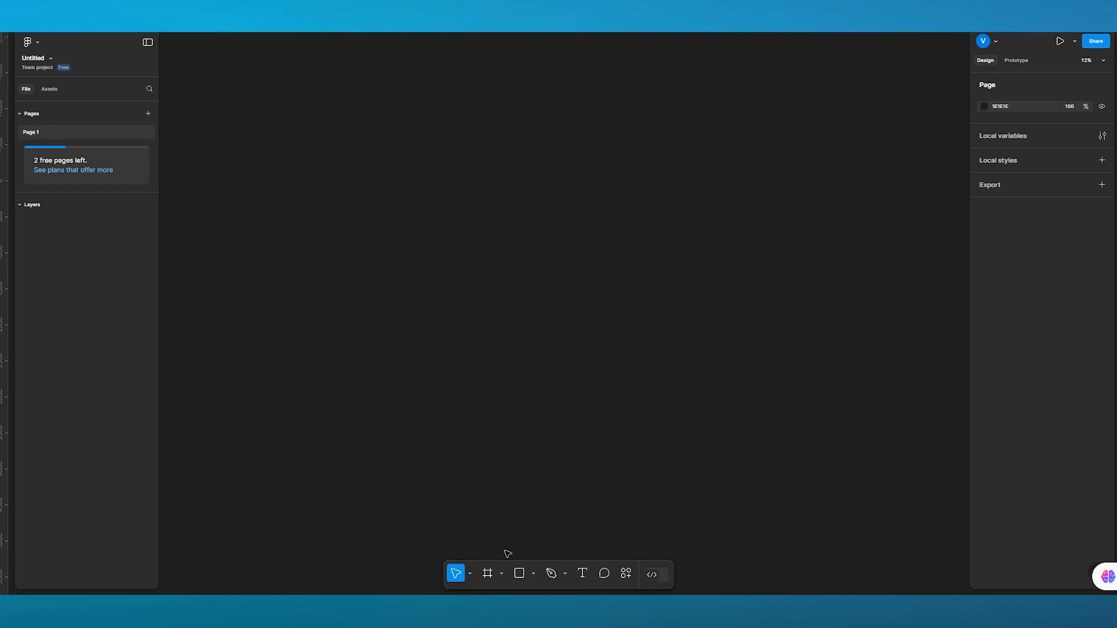
# Draw a rectangle of about 1630 × 1521 on the empty canvas
pyautogui.click(519, 574)
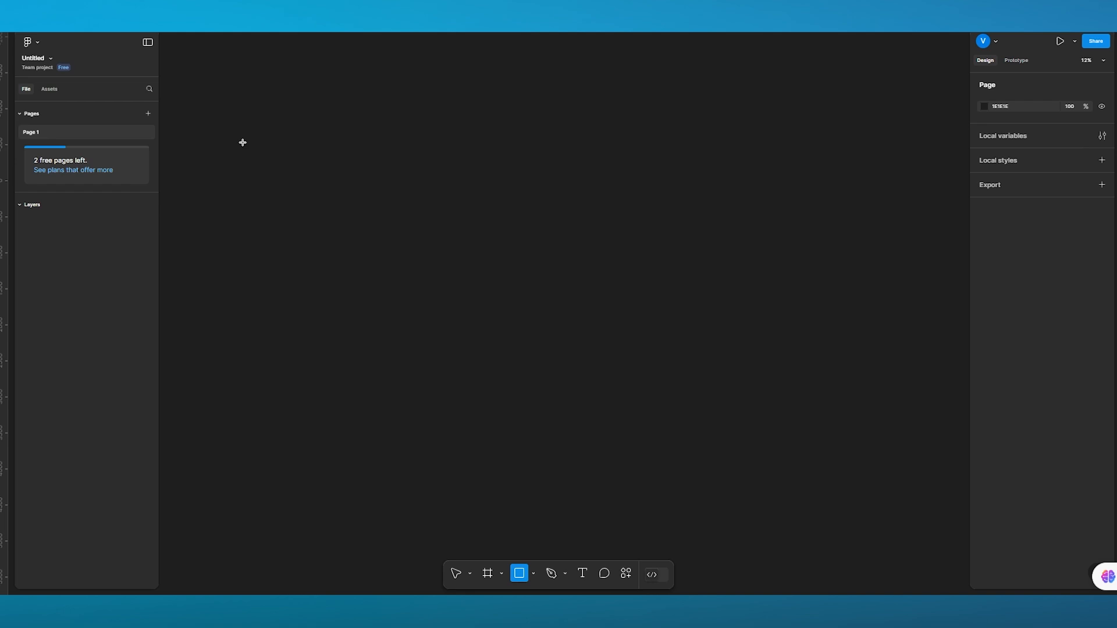
pyautogui.moveTo(242, 143); pyautogui.dragTo(358, 252)
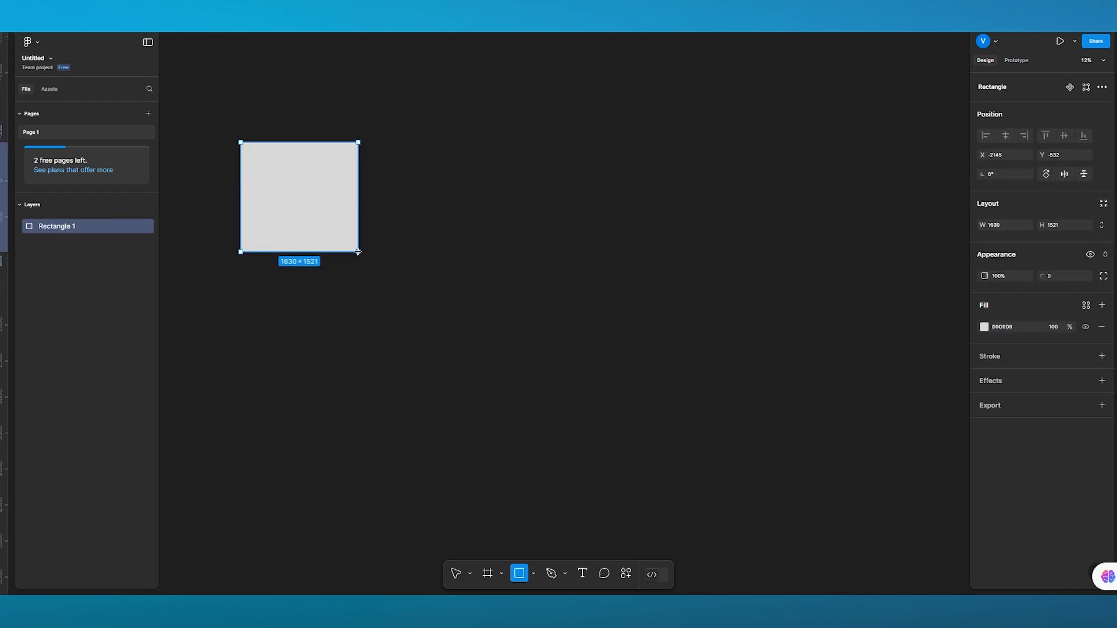
pyautogui.click(534, 574)
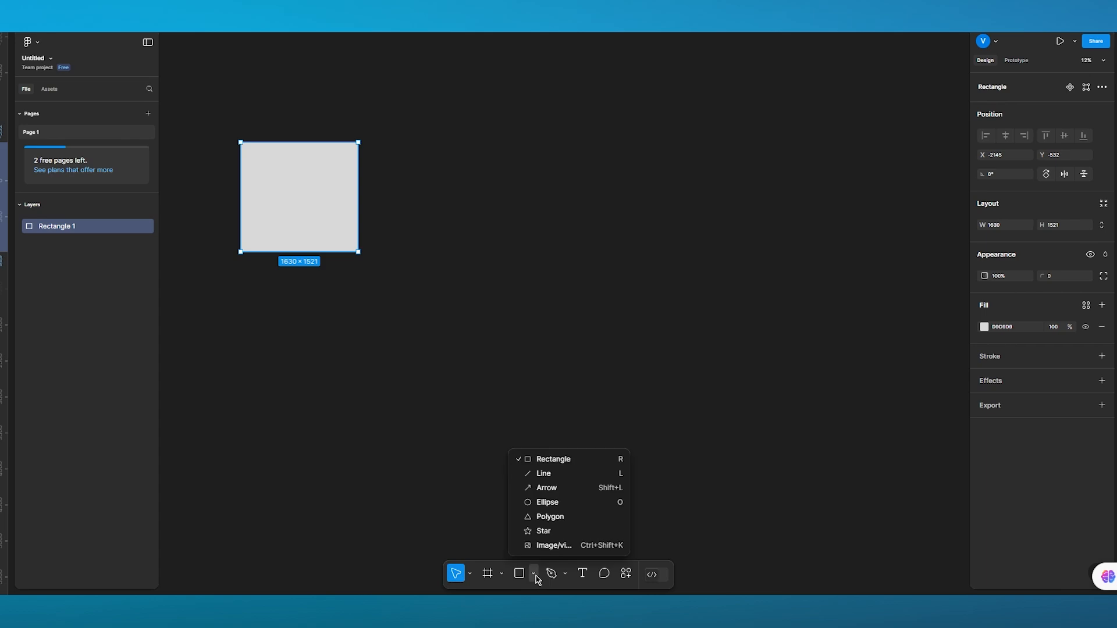
pyautogui.click(534, 575)
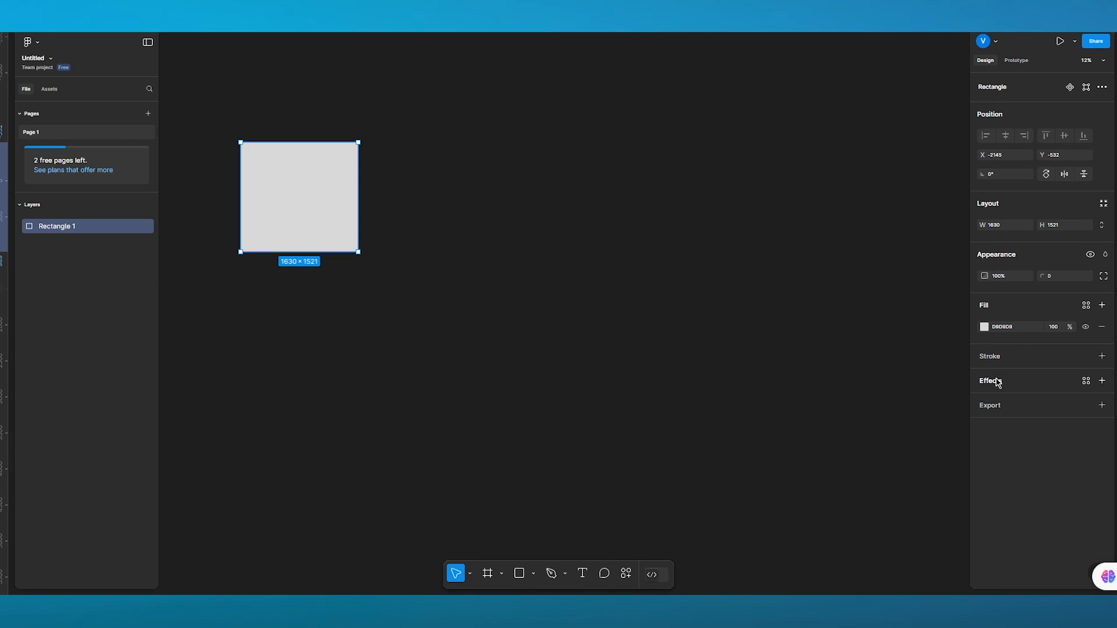
# Enter vector editing for the rectangle and add a drop shadow effect and a black stroke
pyautogui.click(1086, 88)
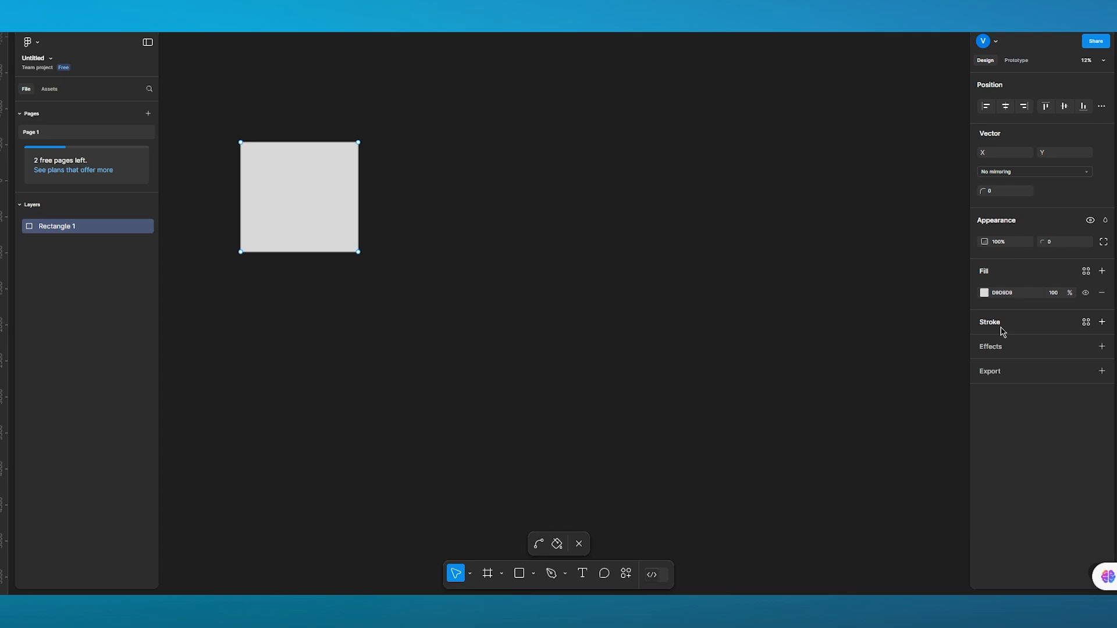
pyautogui.click(1001, 344)
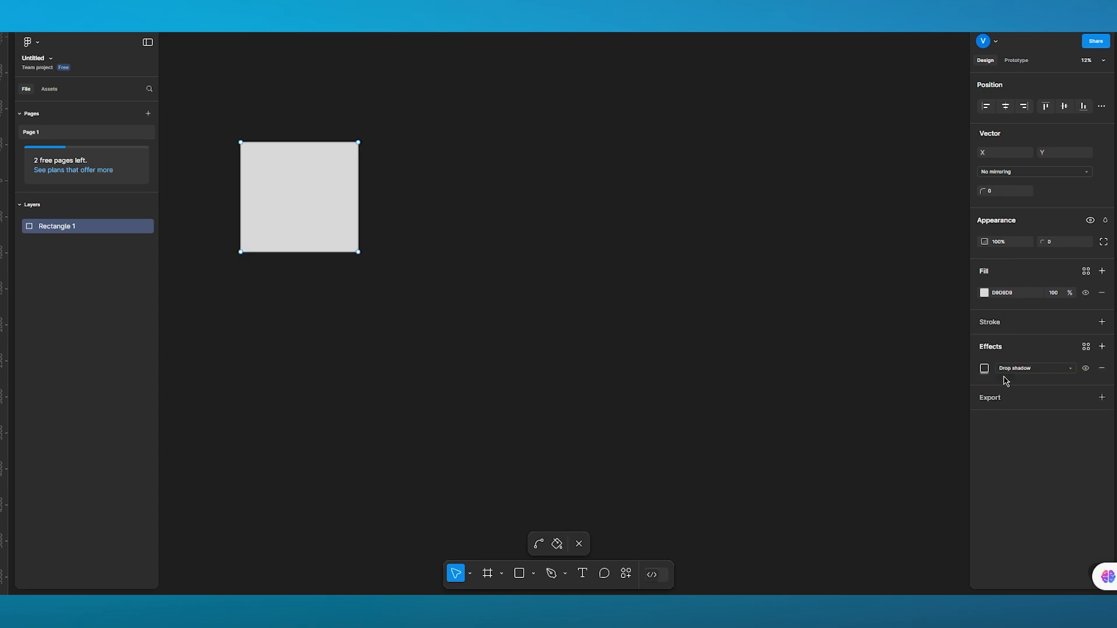
pyautogui.click(1004, 323)
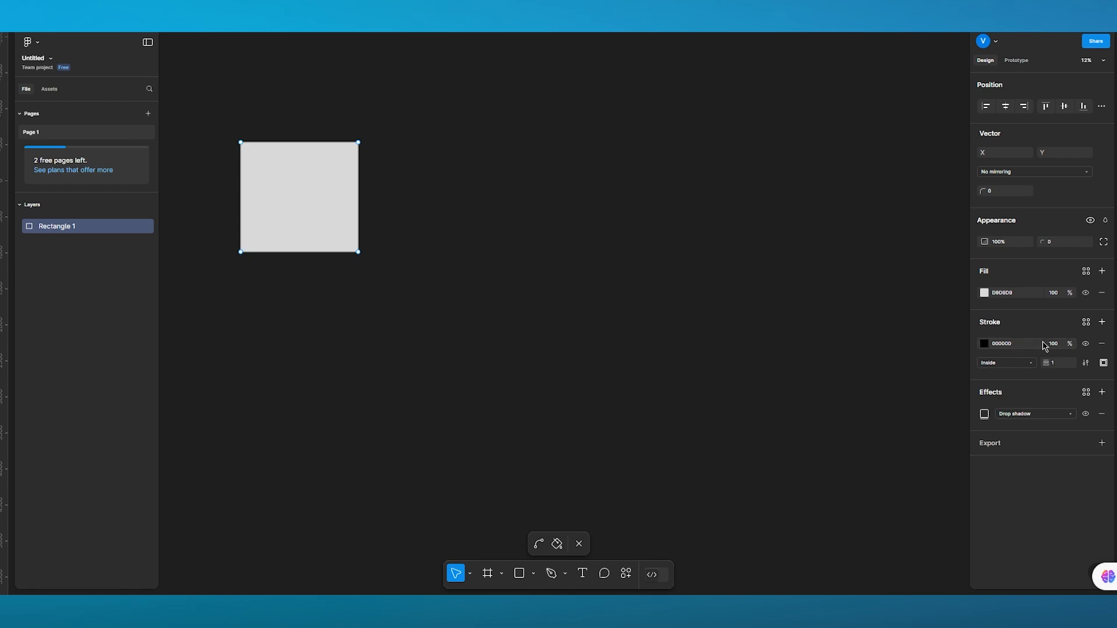
# Set the rectangle's stroke position to Outside and its weight to 40, adjusting it to 41
pyautogui.click(1012, 364)
pyautogui.click(1012, 379)
pyautogui.click(1054, 363)
pyautogui.write('40')
pyautogui.press('Return')
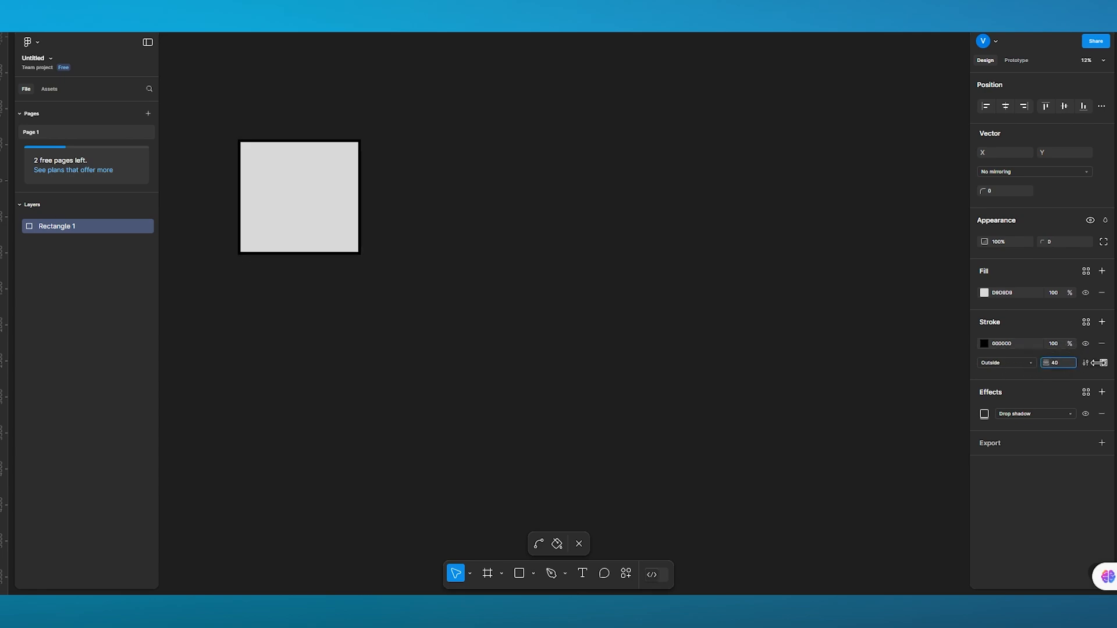
pyautogui.moveTo(1095, 363)
pyautogui.mouseDown()
pyautogui.moveTo(1112, 362)
pyautogui.moveTo(21, 363)
pyautogui.moveTo(1113, 363)
pyautogui.moveTo(1100, 362)
pyautogui.mouseUp()
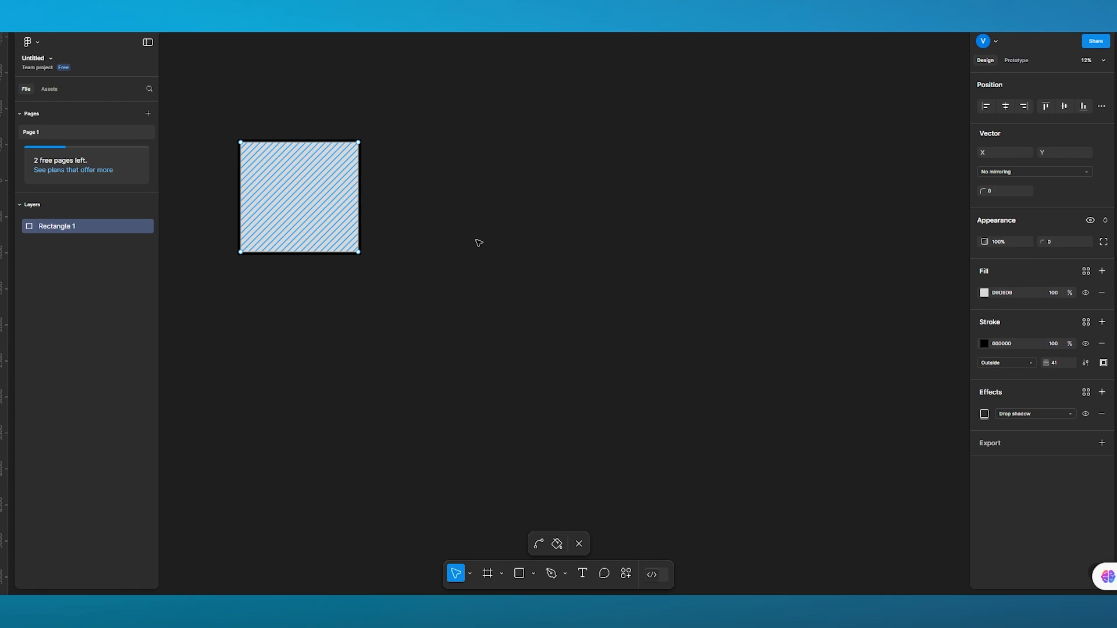
# Duplicate the rectangle three times to the right to make an evenly spaced row of four squares
pyautogui.press('ctrl')
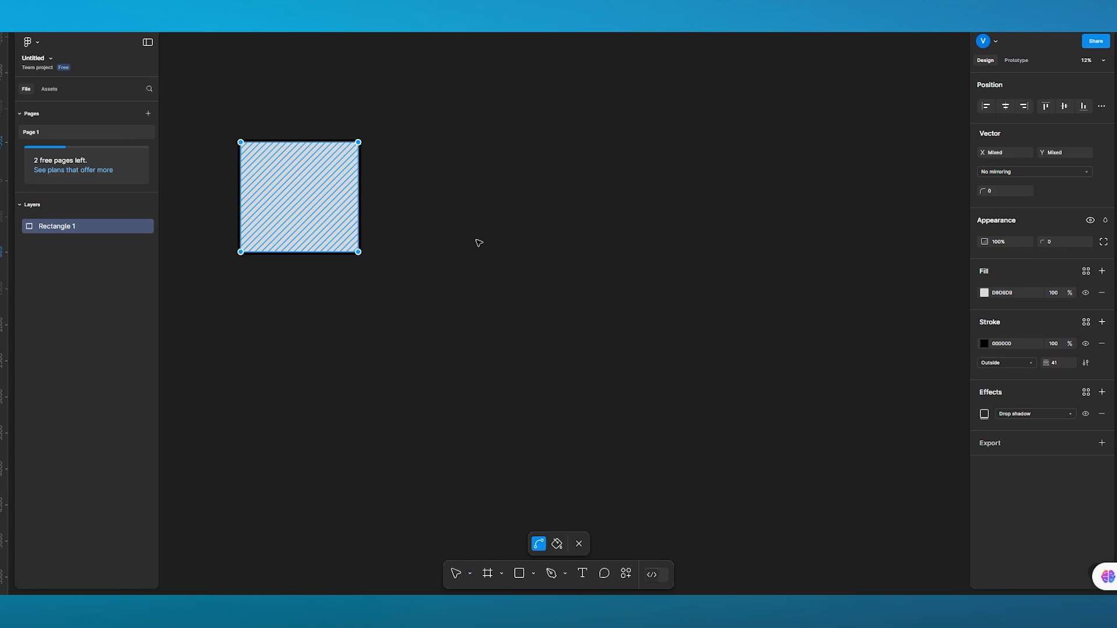
pyautogui.moveTo(316, 215); pyautogui.dragTo(441, 213)
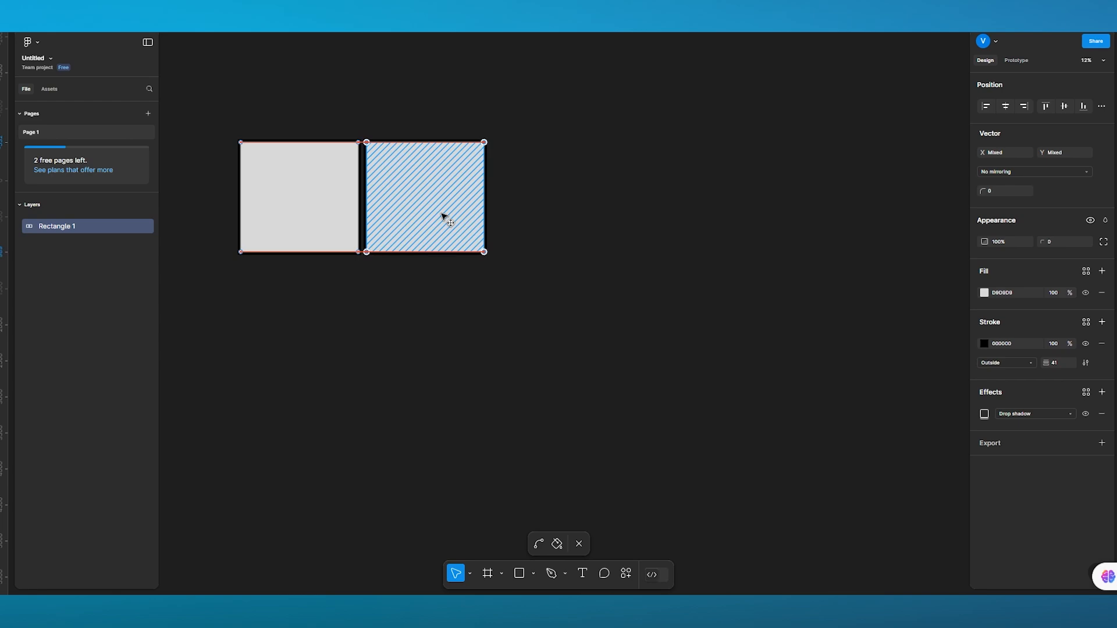
pyautogui.press('ctrl')
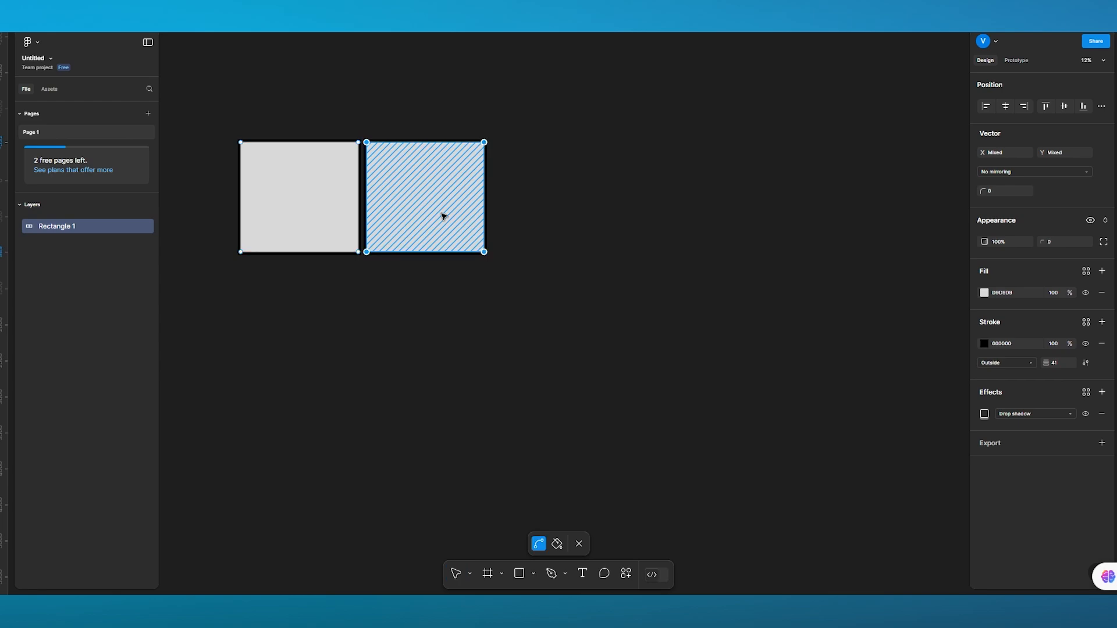
pyautogui.moveTo(447, 213); pyautogui.dragTo(568, 213)
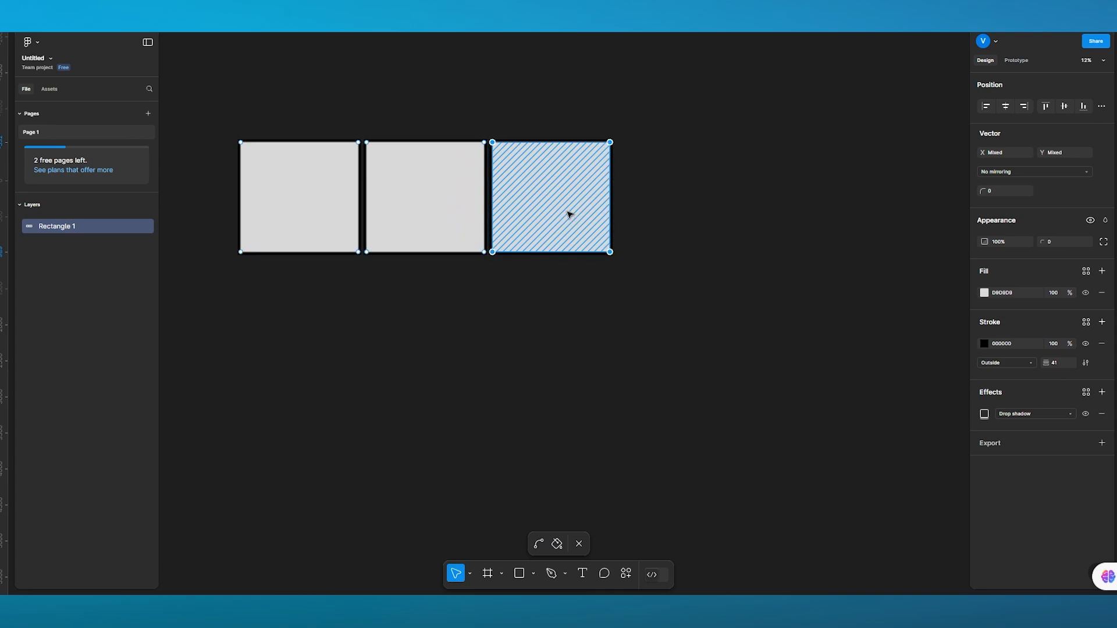
pyautogui.press('ctrl')
pyautogui.moveTo(586, 214); pyautogui.dragTo(696, 217)
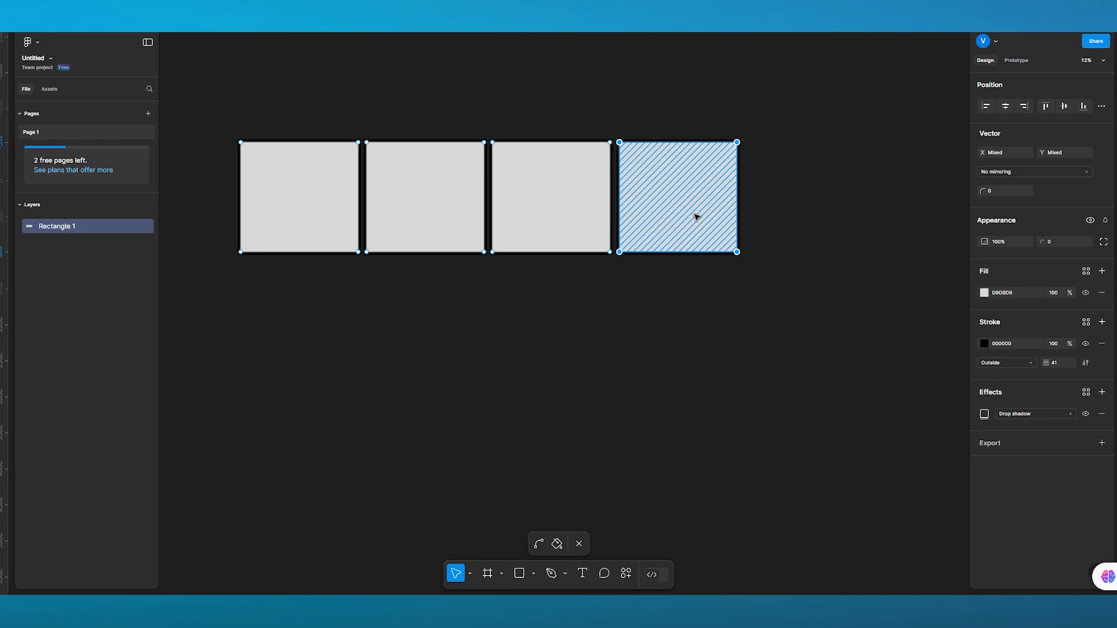
pyautogui.click(531, 332)
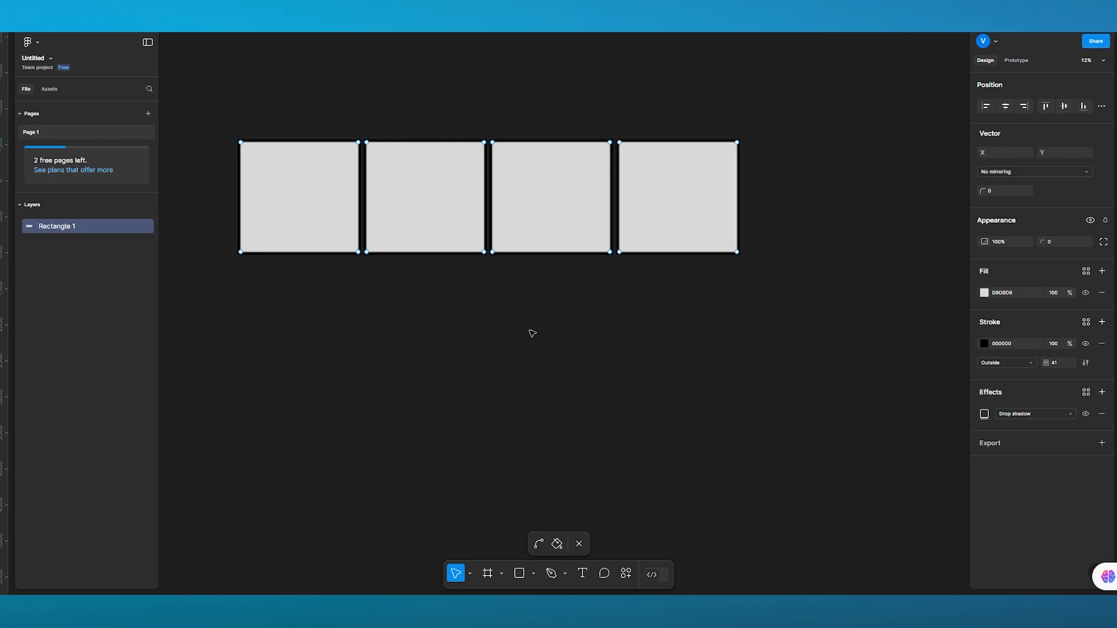
# Change the first square's fill to an image and load the squirrel photo into it
pyautogui.hscroll(-4, 531, 332)
pyautogui.click(429, 208)
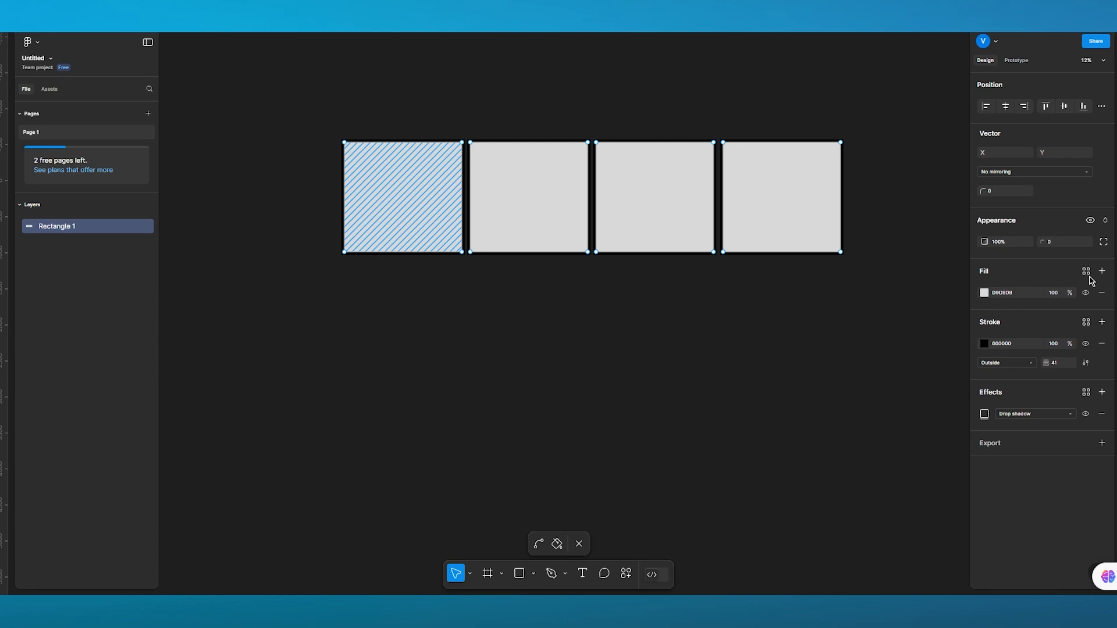
pyautogui.click(985, 295)
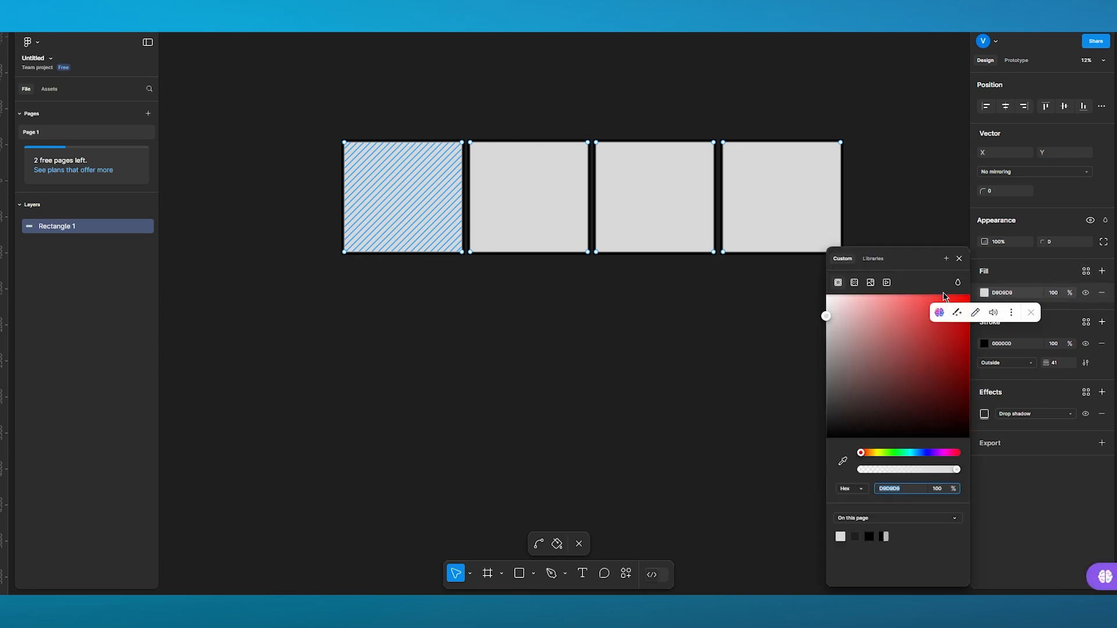
pyautogui.click(870, 282)
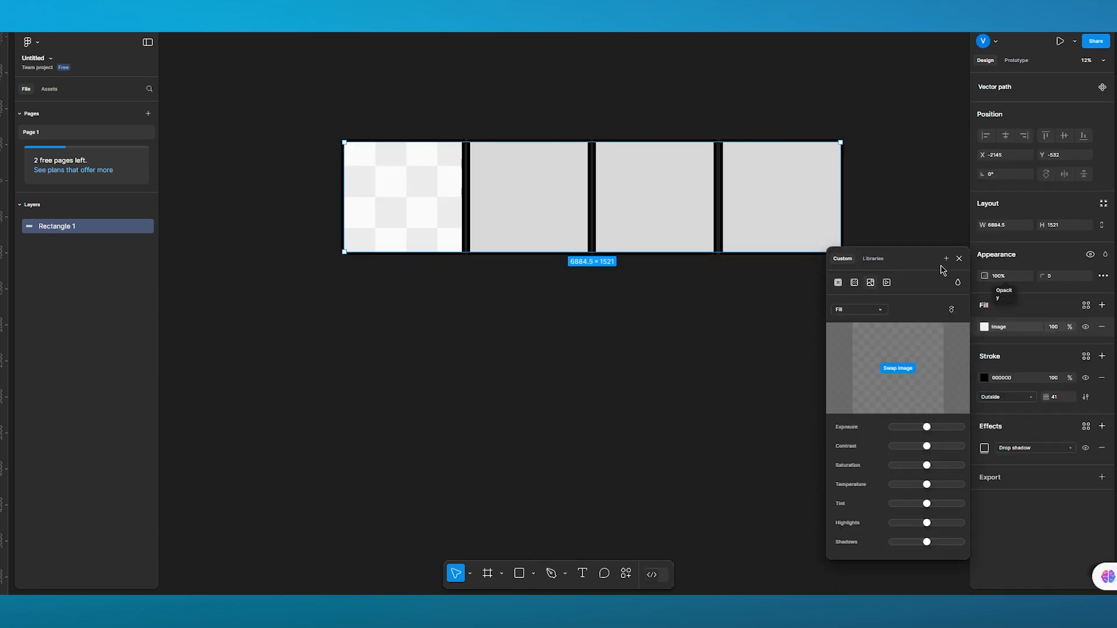
pyautogui.click(899, 368)
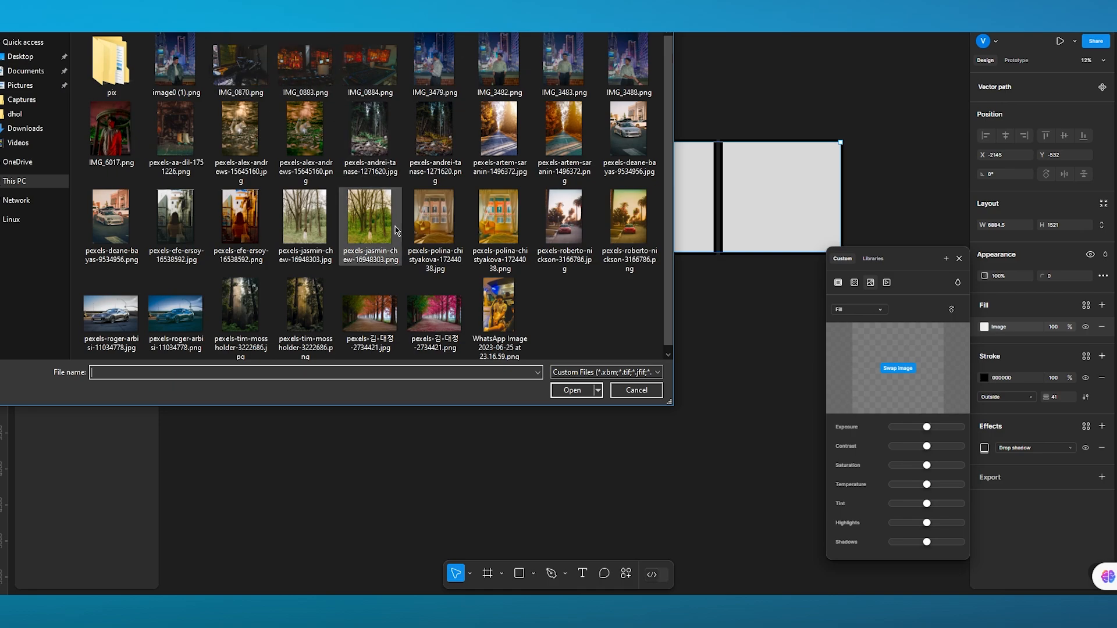
pyautogui.doubleClick(295, 147)
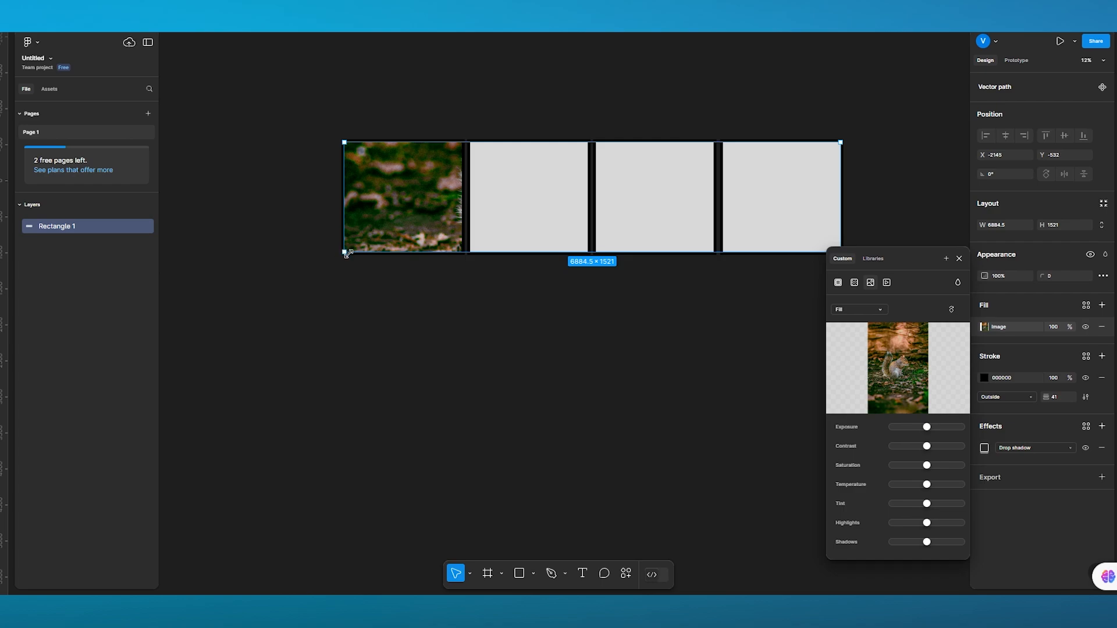
# Open the first square's image fill settings and rotate the image by 90° four times
pyautogui.click(409, 220)
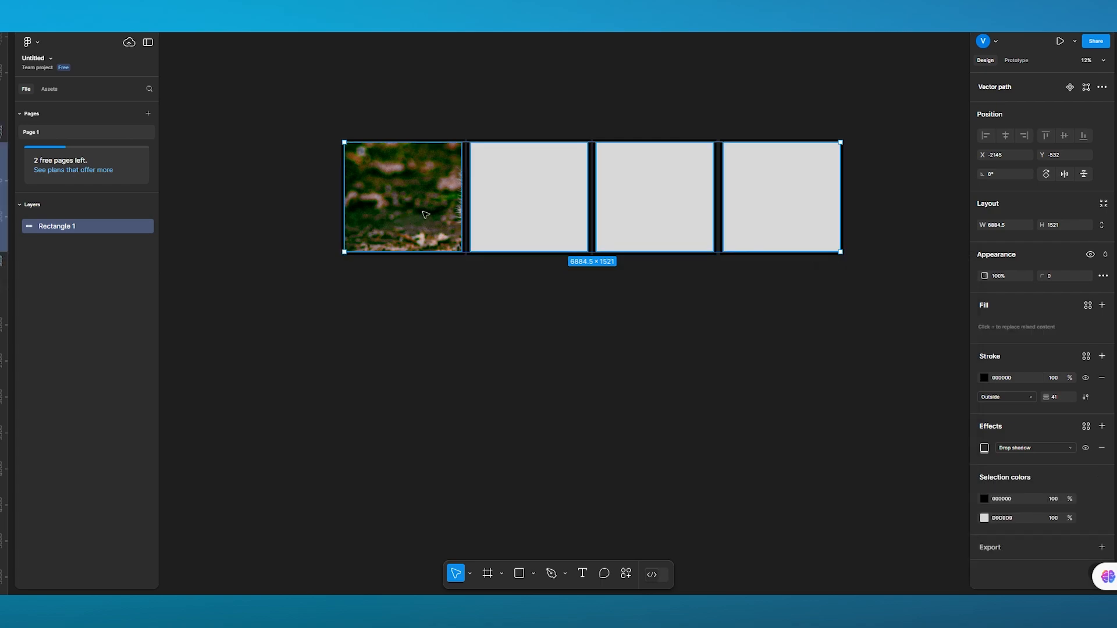
pyautogui.doubleClick(425, 215)
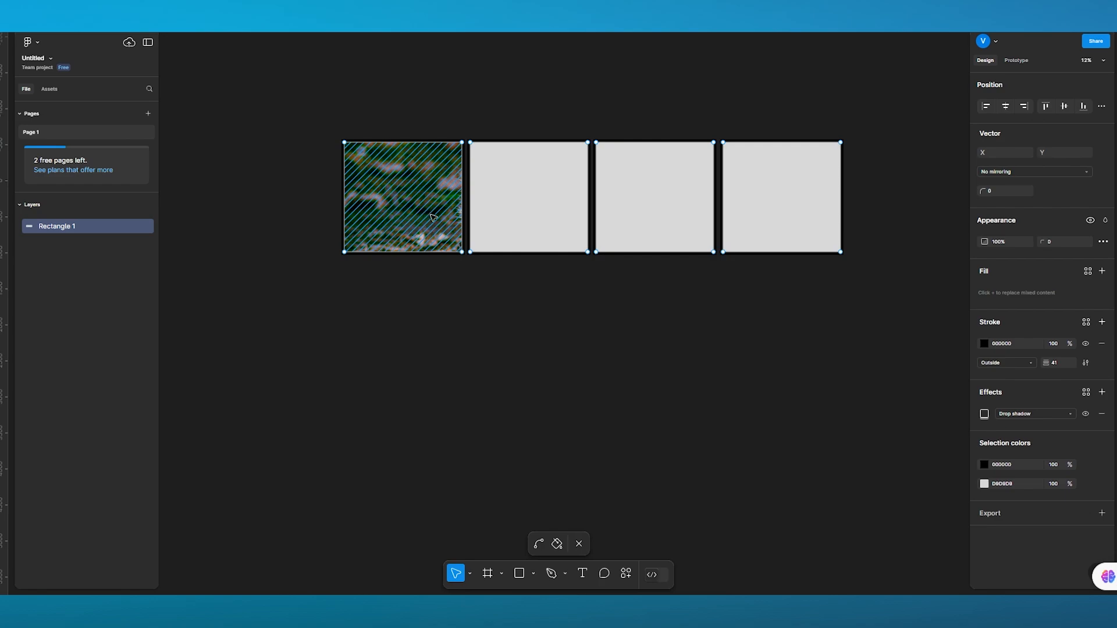
pyautogui.doubleClick(433, 218)
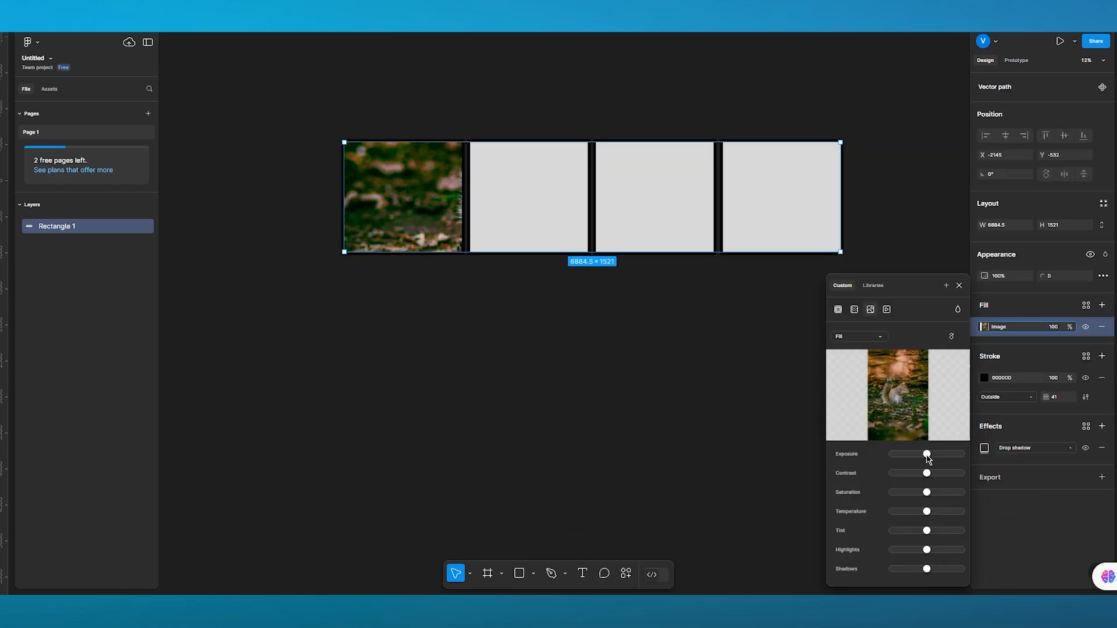
pyautogui.click(954, 337)
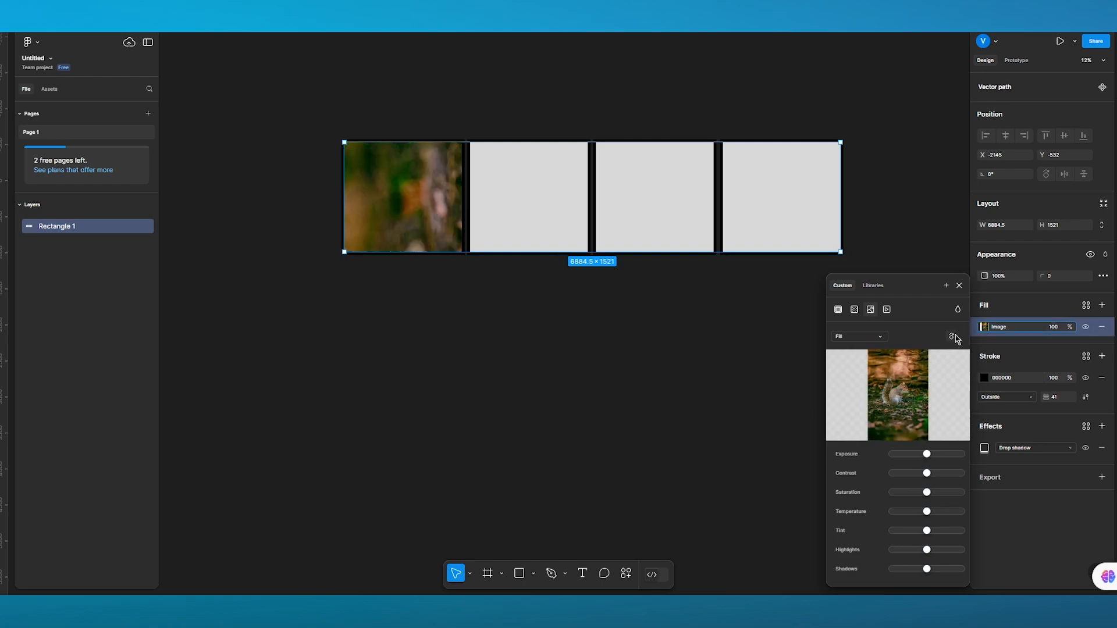
pyautogui.click(954, 336)
pyautogui.click(954, 336)
pyautogui.click(954, 337)
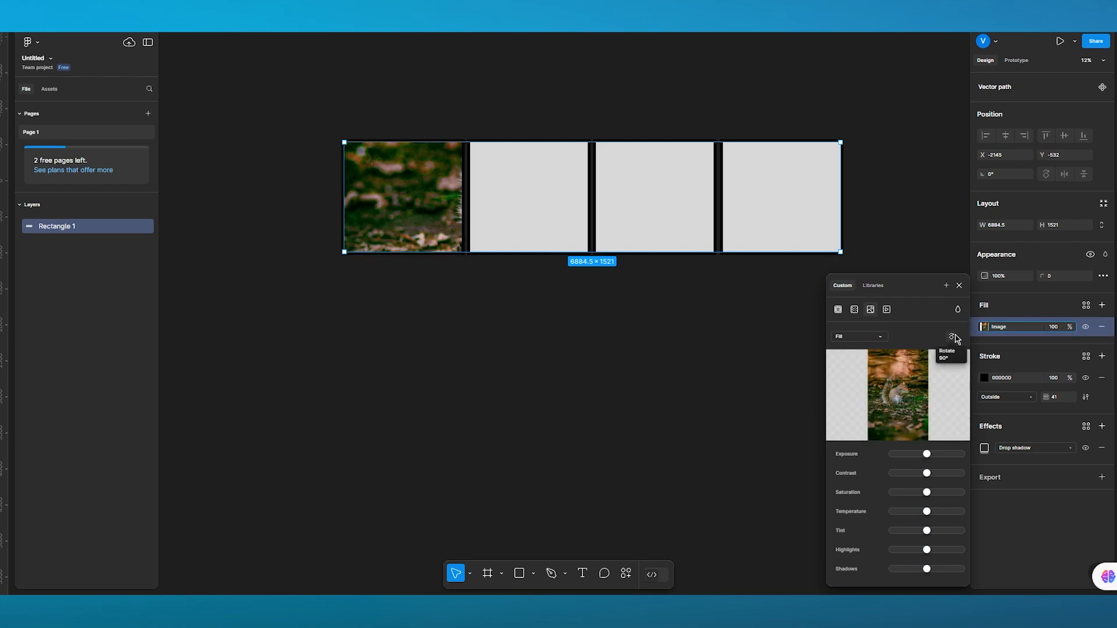
# Try to reposition the image-filled square separately from the others and resize the row
pyautogui.moveTo(429, 206)
pyautogui.mouseDown()
pyautogui.moveTo(414, 227)
pyautogui.moveTo(448, 218)
pyautogui.moveTo(435, 196)
pyautogui.mouseUp()
pyautogui.doubleClick(448, 218)
pyautogui.moveTo(339, 263); pyautogui.dragTo(400, 263)
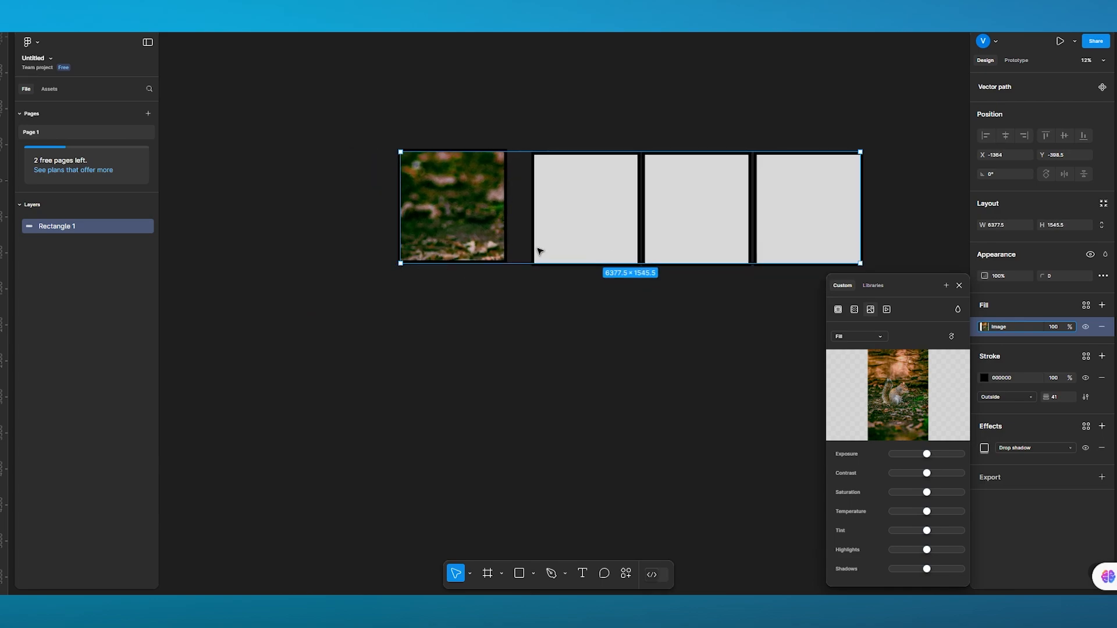
pyautogui.doubleClick(498, 225)
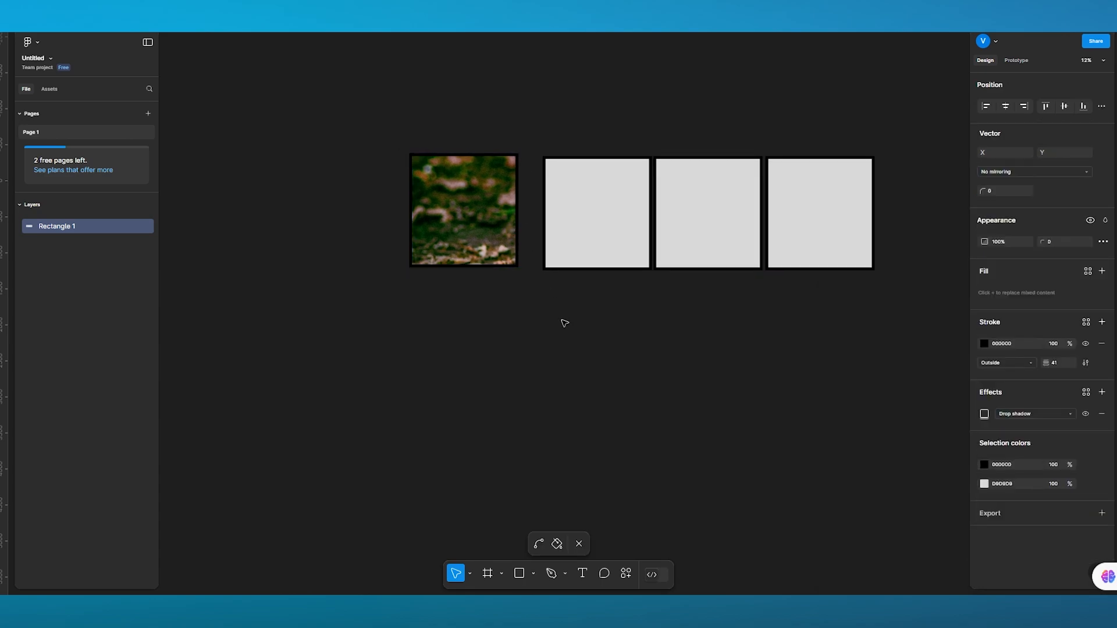
# Undo the last changes to the image-filled square
pyautogui.hotkey('ctrl', 'z')
pyautogui.hotkey('ctrl', 'z')
pyautogui.hotkey('ctrl', 'z')
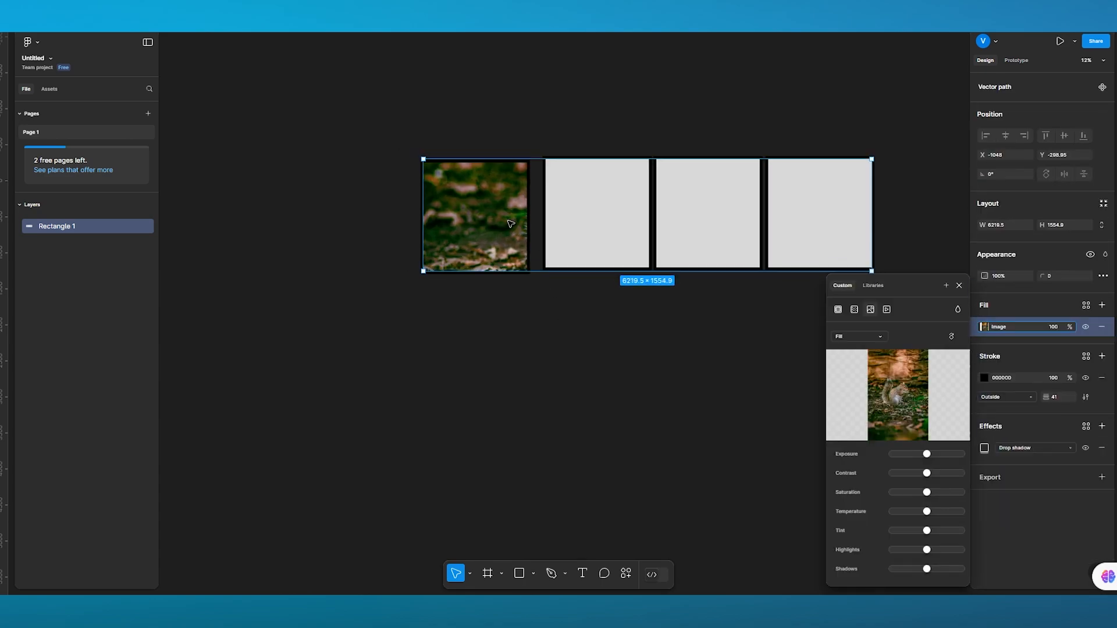
# Change the second square's fill to an image and load the autumn forest road photo pexels-artem-saranin-1496372.png
pyautogui.doubleClick(606, 226)
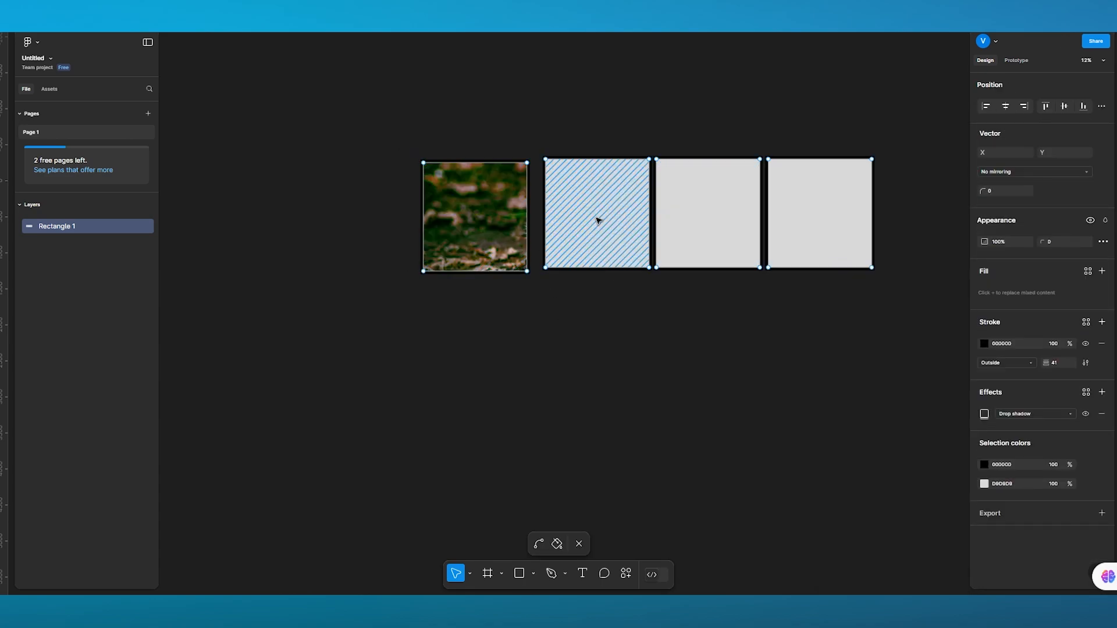
pyautogui.click(598, 221)
pyautogui.click(871, 284)
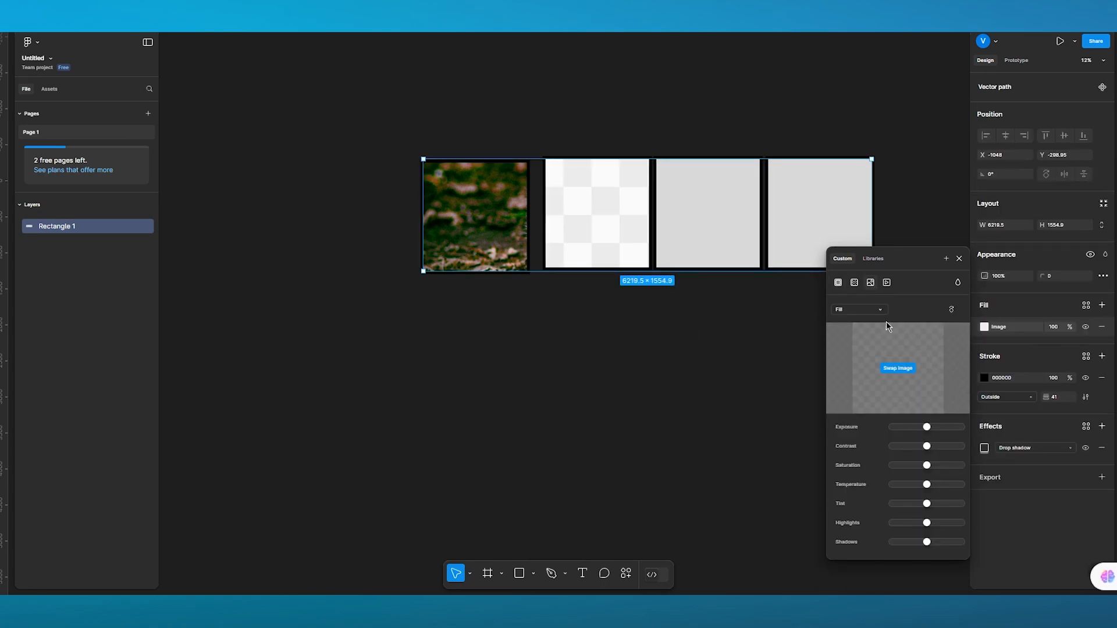
pyautogui.click(906, 367)
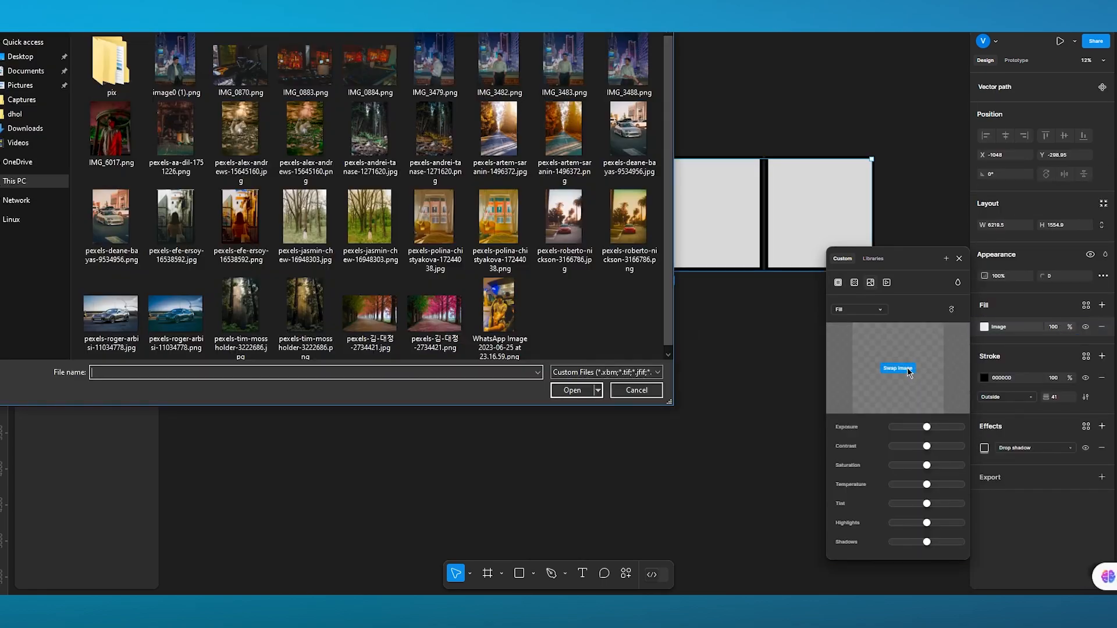
pyautogui.doubleClick(562, 153)
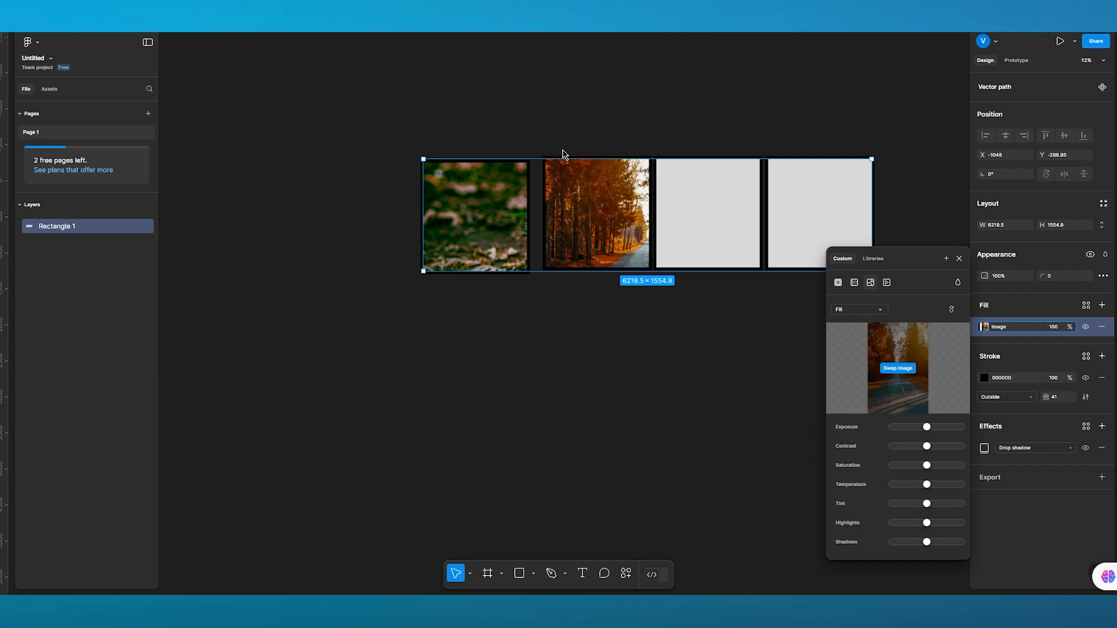
# Change the third square's fill to an image and load the palm tree photo pexels-roberto-nickson-3166786.png
pyautogui.doubleClick(686, 217)
pyautogui.click(731, 227)
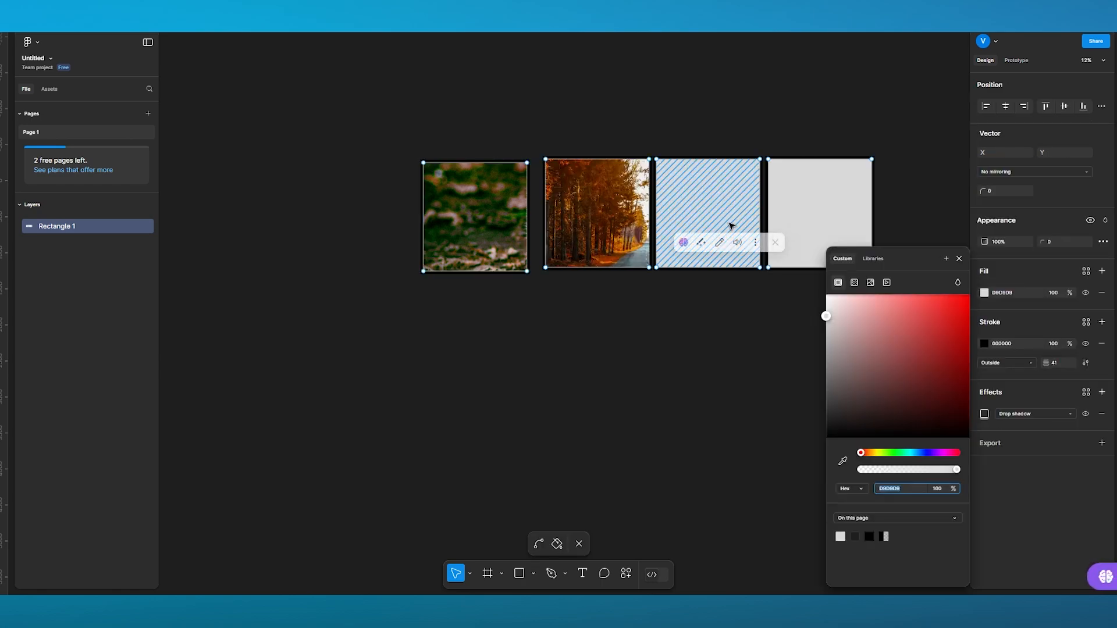
pyautogui.click(870, 282)
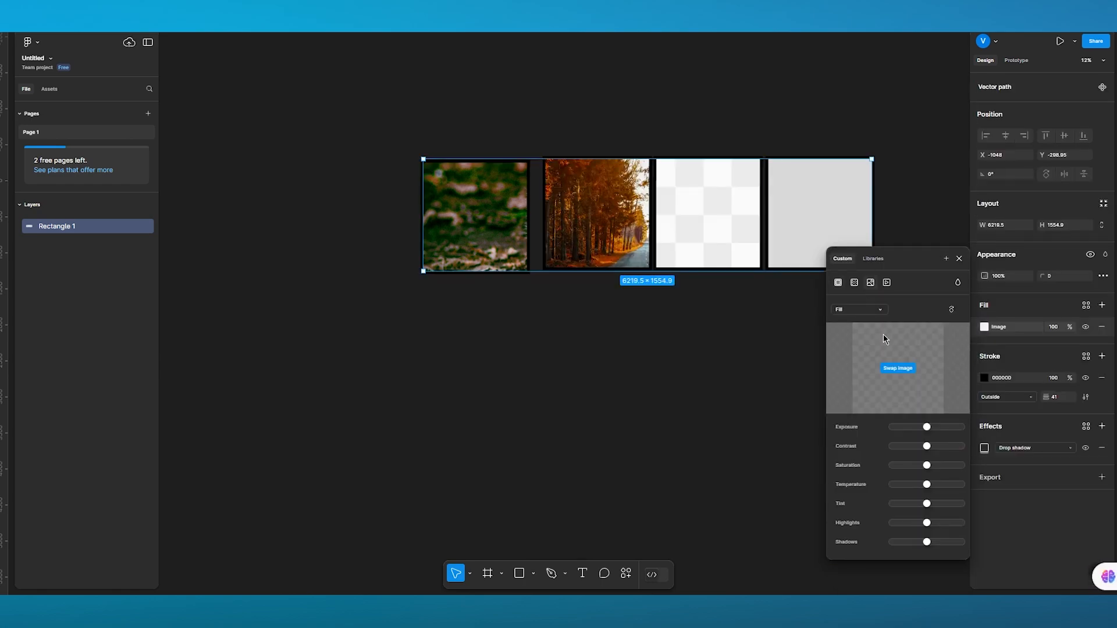
pyautogui.click(902, 372)
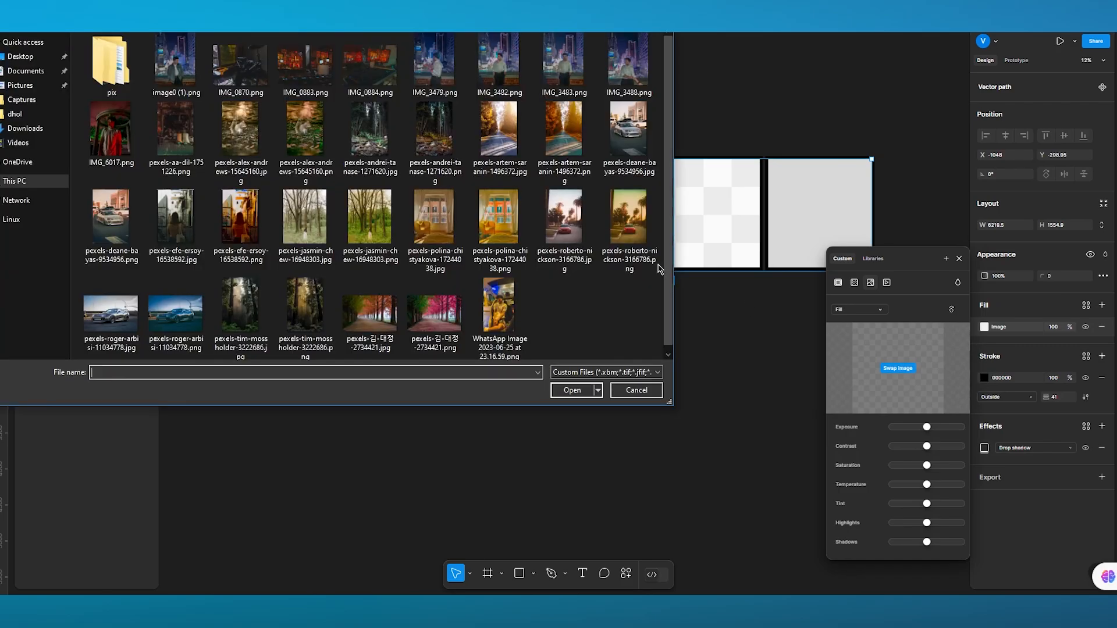
pyautogui.doubleClick(626, 229)
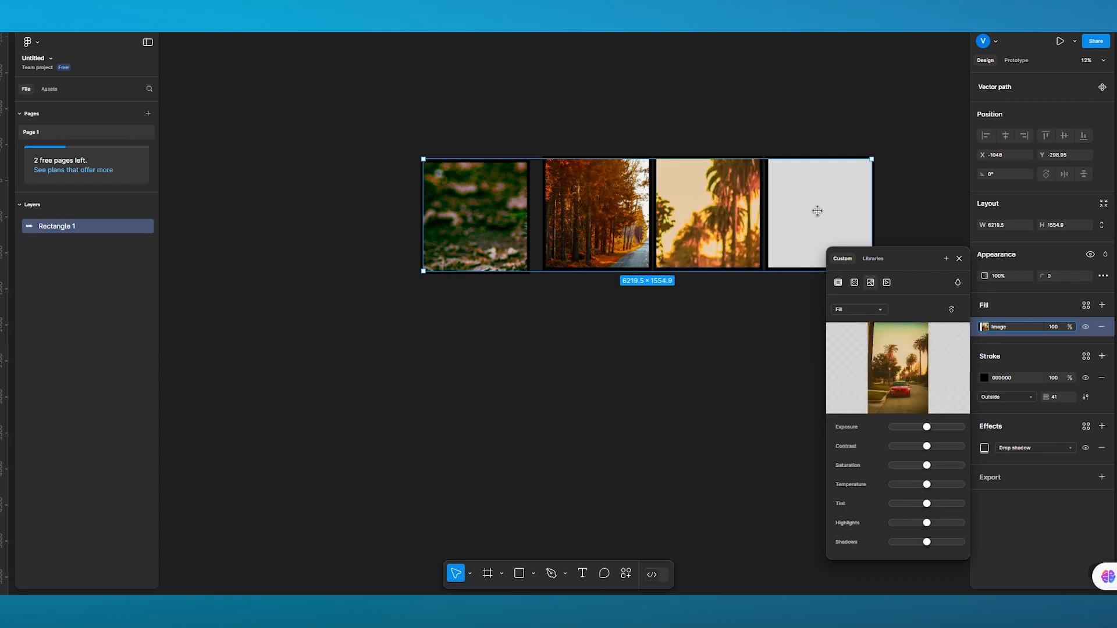
# Change the fourth square's fill to an image and load the dark forest photo pexels-tim-mossholder-3222686.png
pyautogui.doubleClick(819, 213)
pyautogui.click(844, 227)
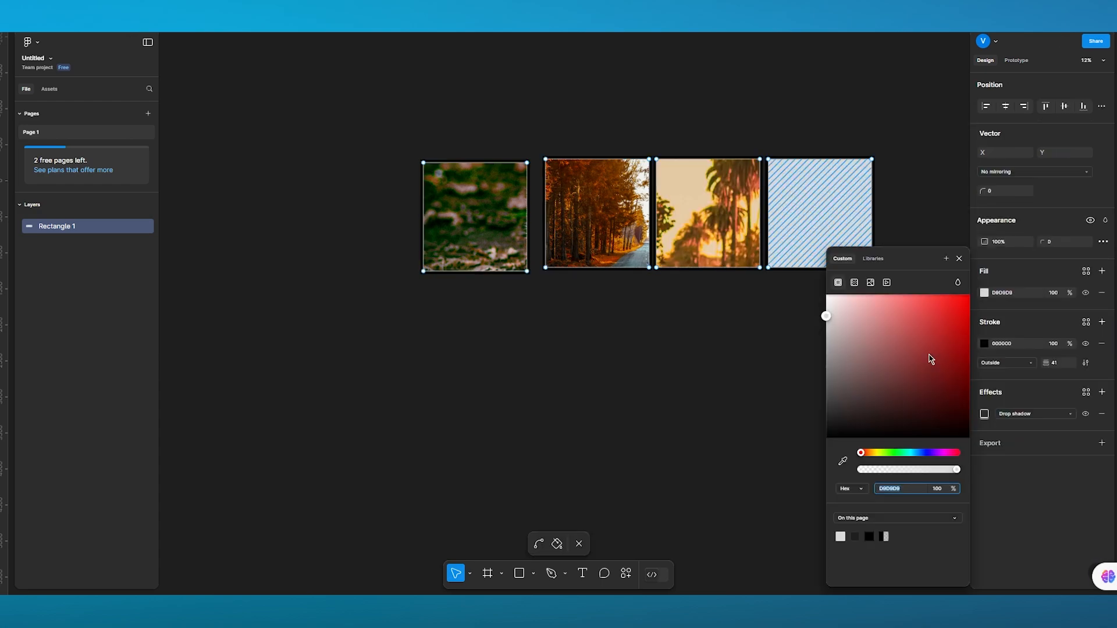
pyautogui.click(869, 284)
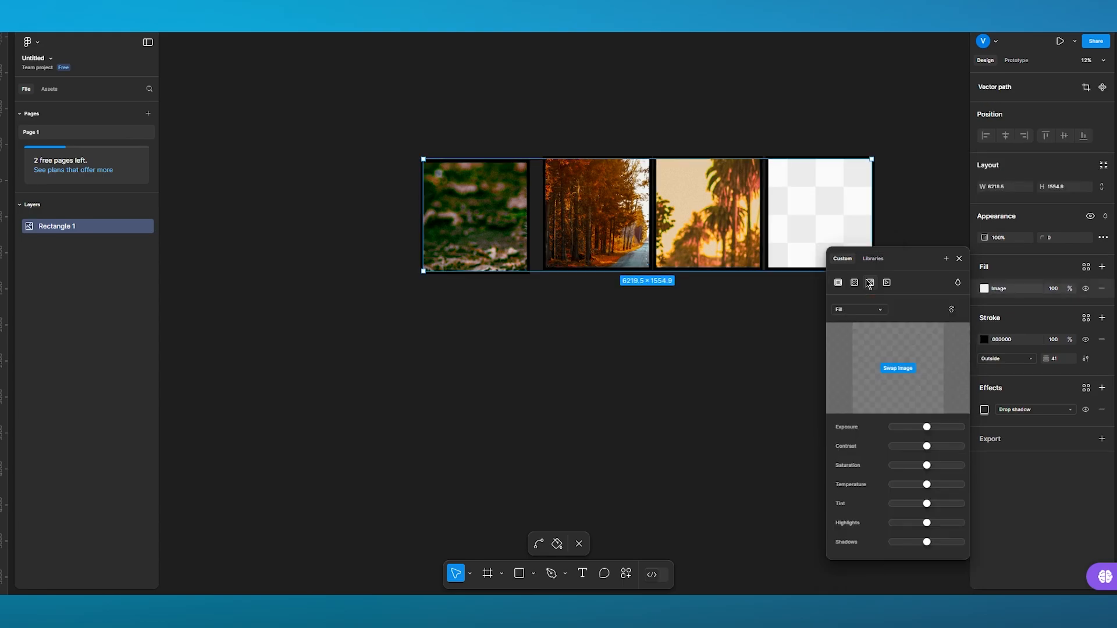
pyautogui.click(898, 369)
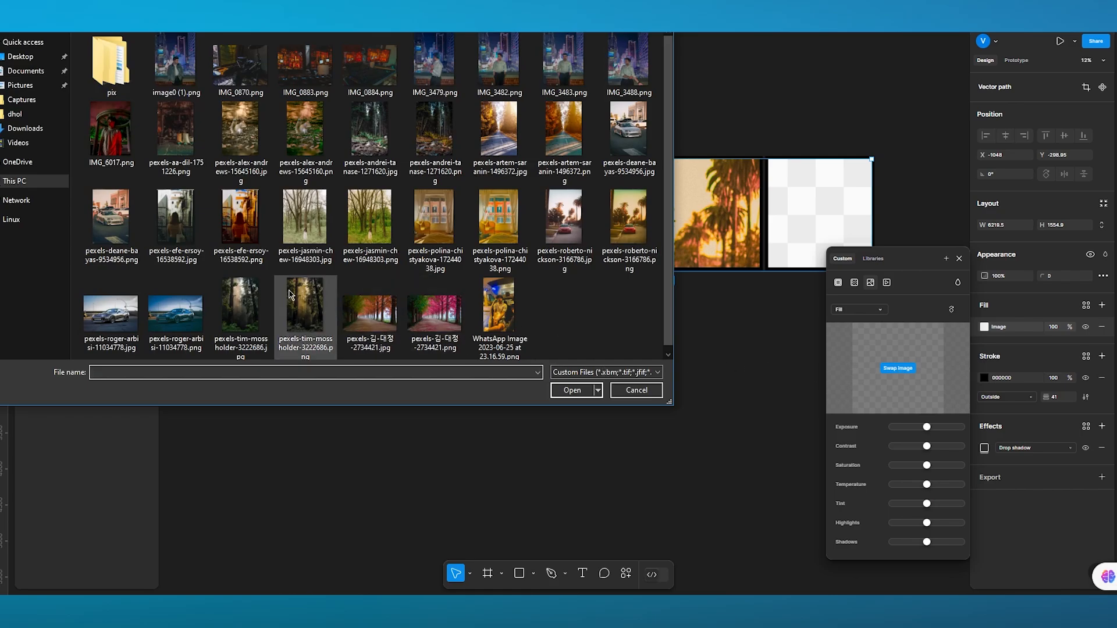
pyautogui.doubleClick(307, 316)
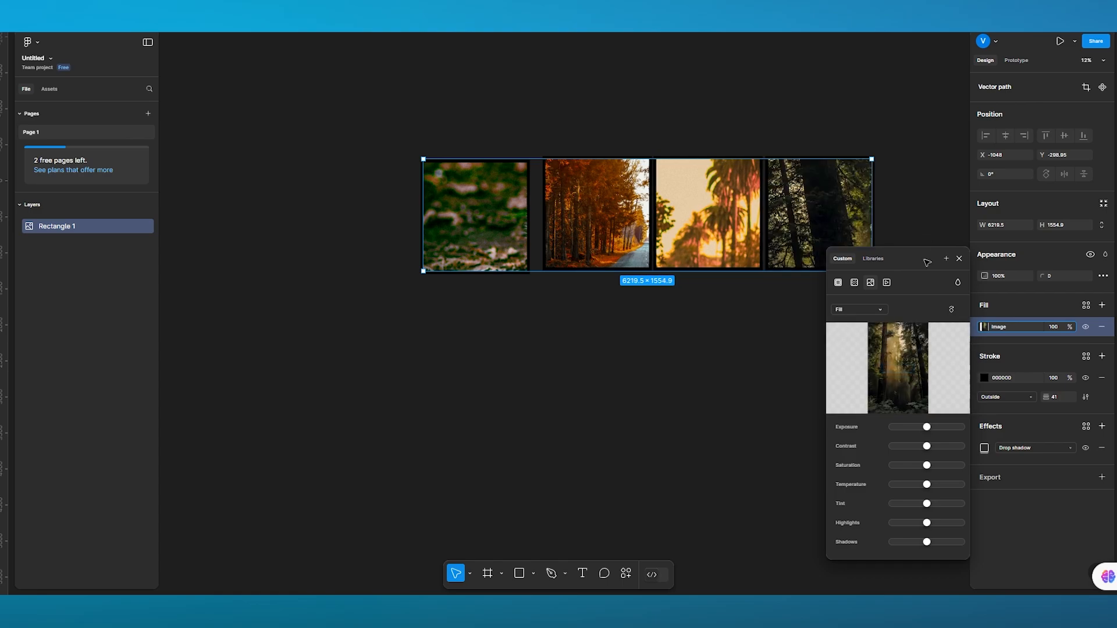
pyautogui.click(959, 258)
# Move the first photo square within the vector so it lines up with and sits evenly beside the other three
pyautogui.press('Return')
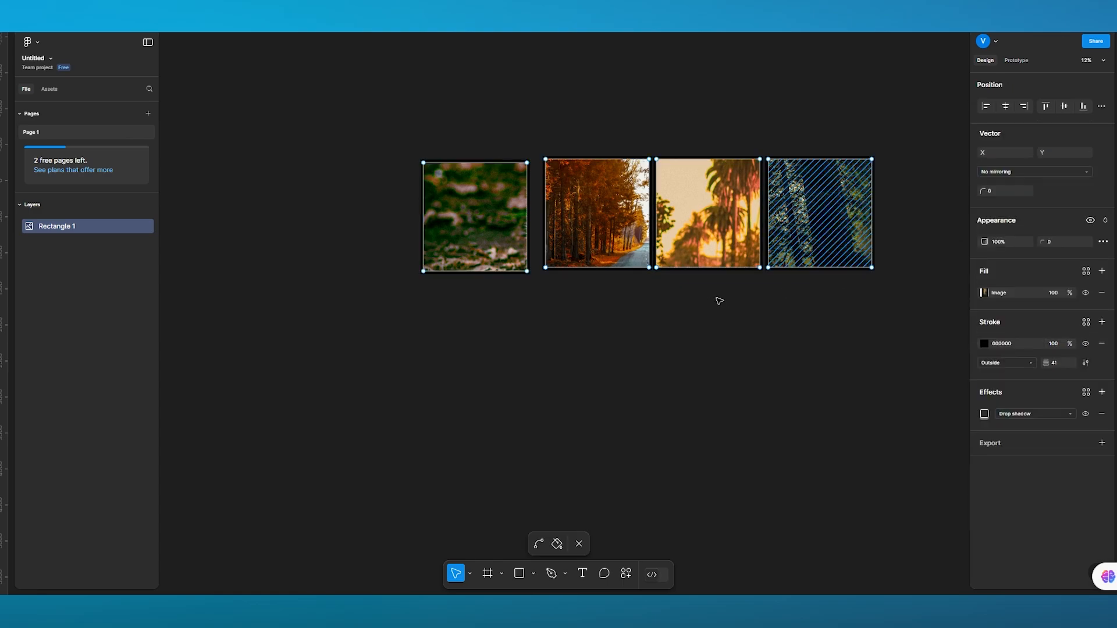
pyautogui.click(478, 224)
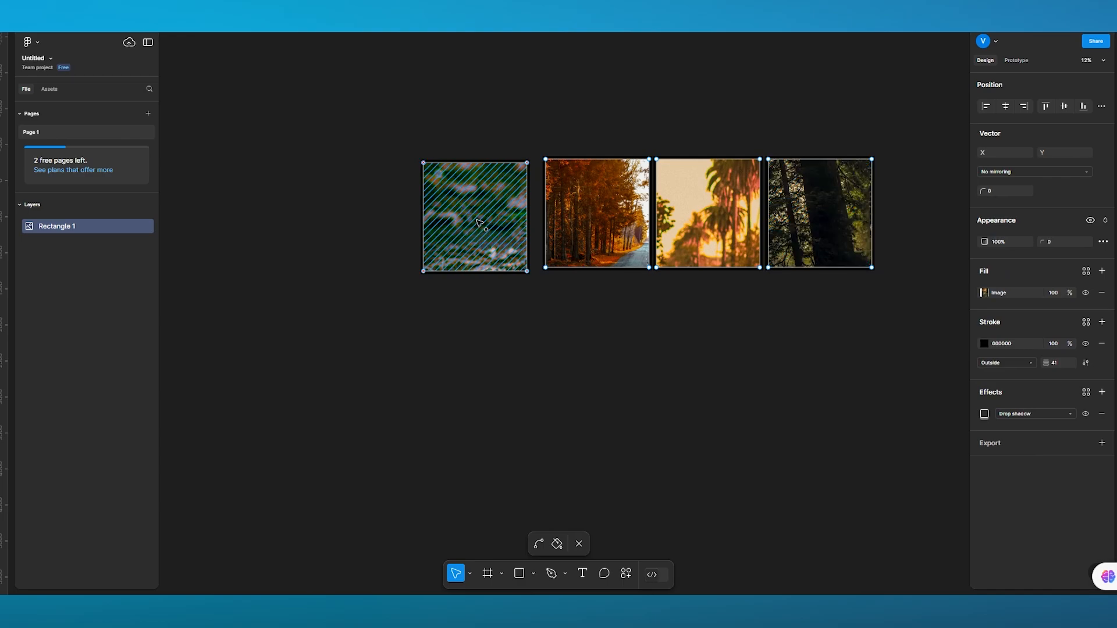
pyautogui.moveTo(478, 223)
pyautogui.mouseDown()
pyautogui.moveTo(491, 232)
pyautogui.moveTo(484, 226)
pyautogui.mouseUp()
pyautogui.hotkey('ctrl', 'a')
pyautogui.click(488, 234)
pyautogui.hotkey('ctrl', 'a')
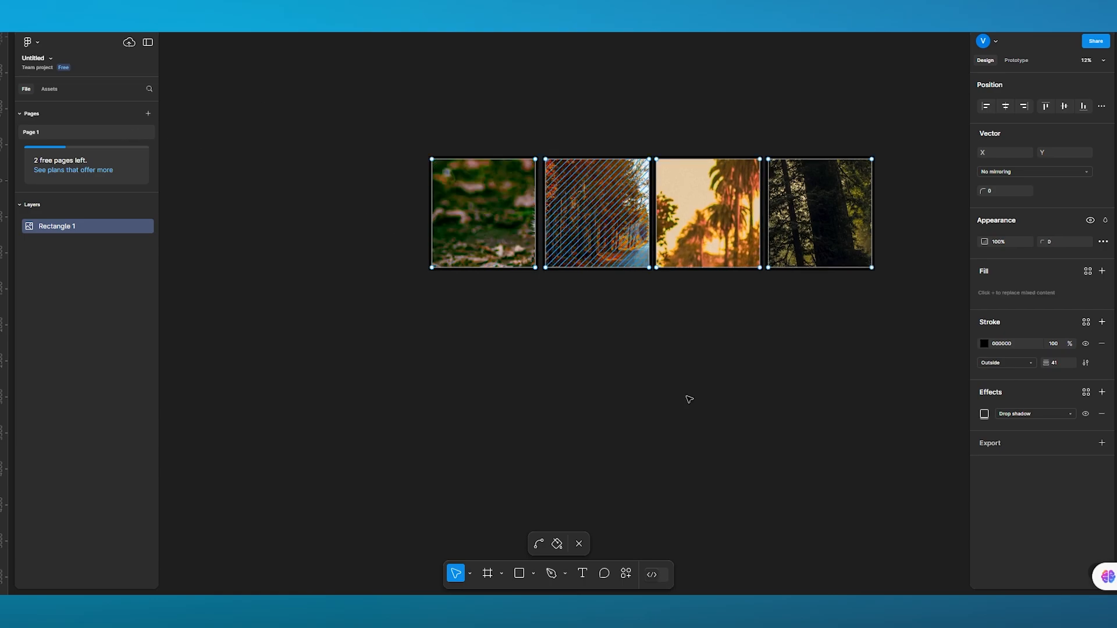
# Draw a frame of about 7158 × 3002 around the row of four photo squares
pyautogui.click(488, 573)
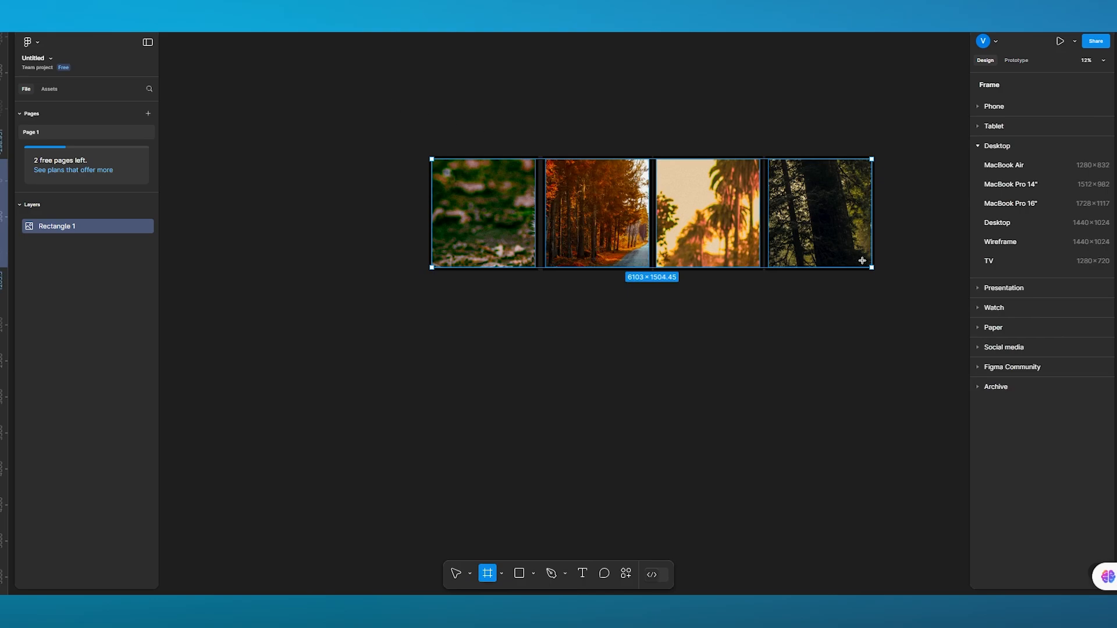
pyautogui.moveTo(393, 104); pyautogui.dragTo(909, 321)
pyautogui.hscroll(3, 641, 372)
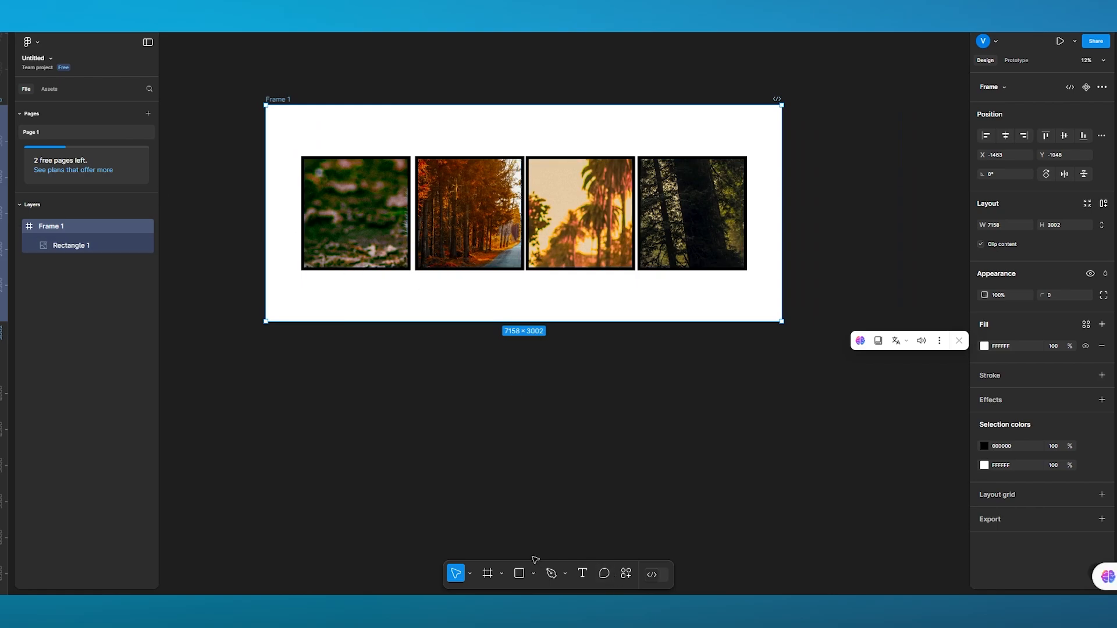
# Draw a small ellipse of about 116 × 125 inside the frame, below the second photo
pyautogui.click(535, 578)
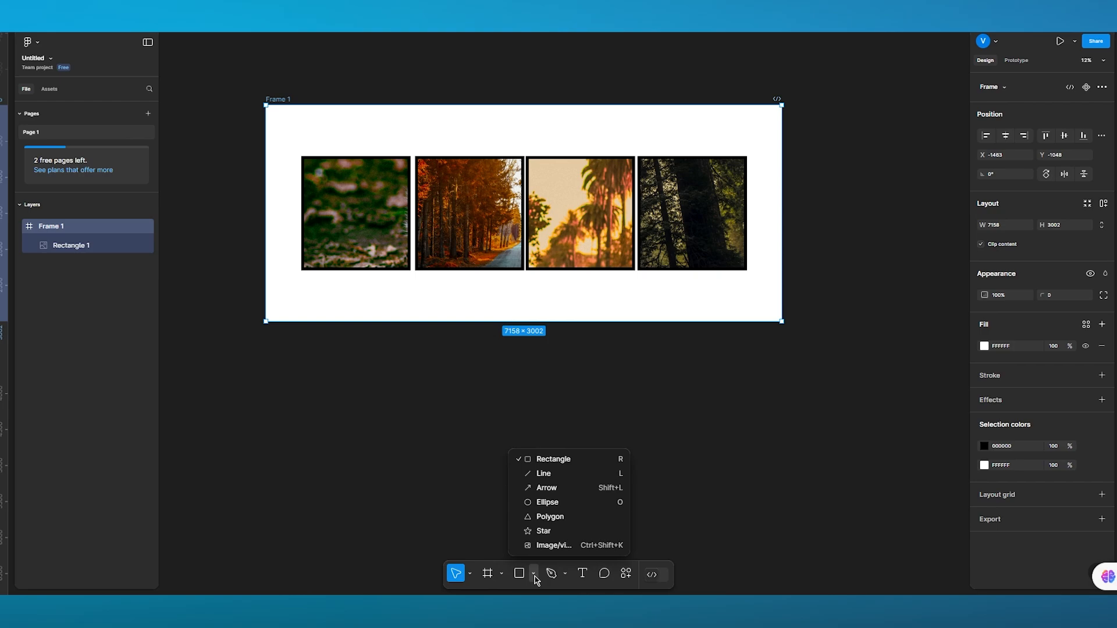
pyautogui.click(561, 503)
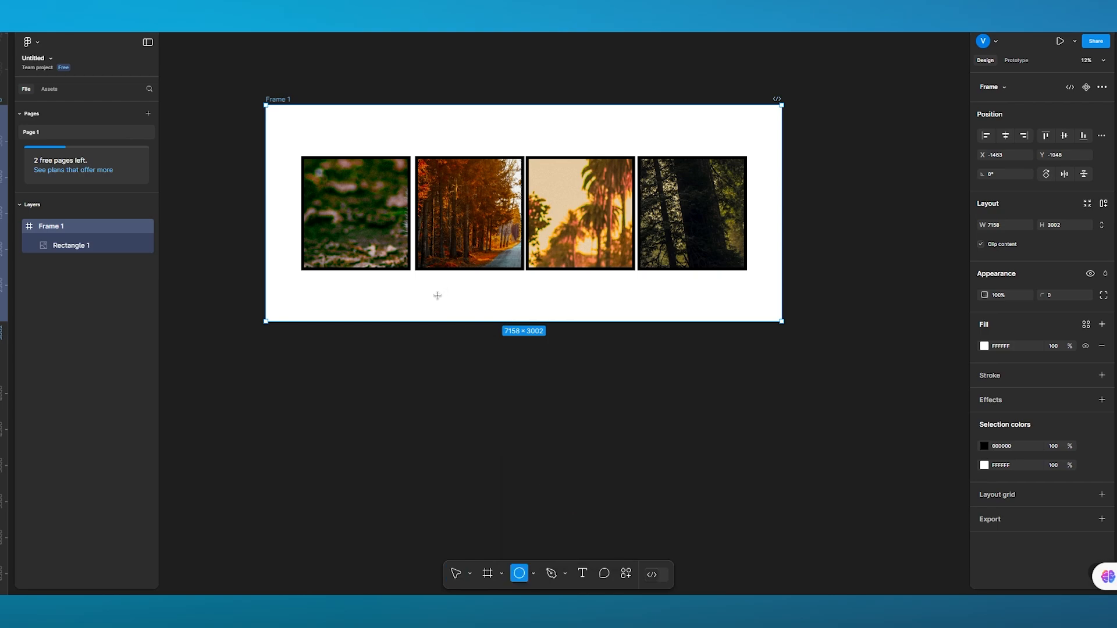
pyautogui.moveTo(437, 295); pyautogui.dragTo(446, 305)
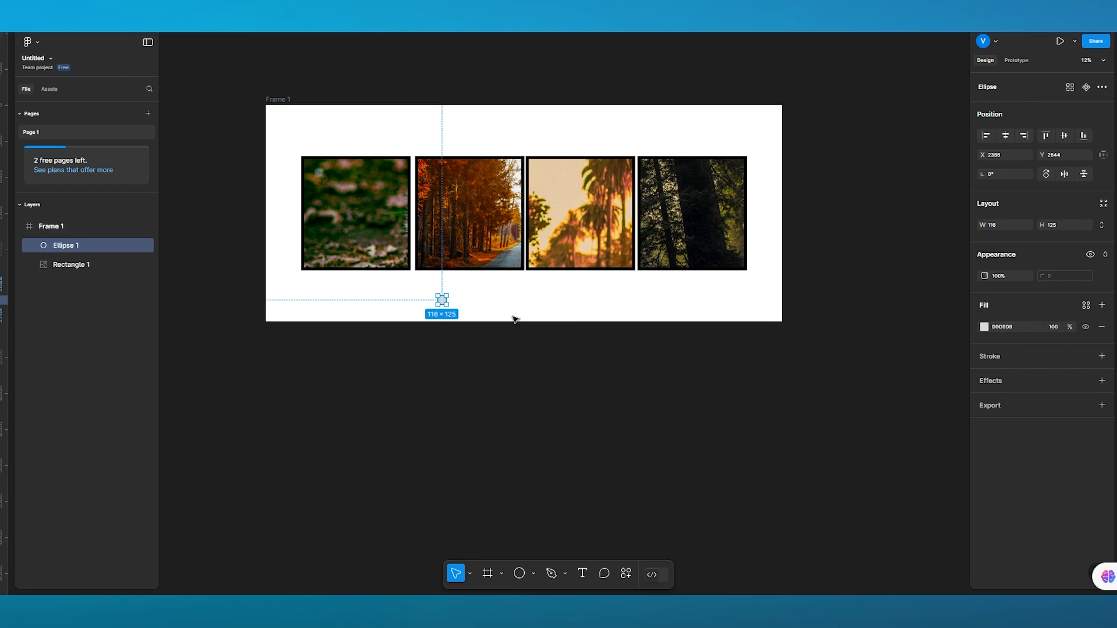
# Duplicate the small ellipse and place the copy directly to its right at X 2547
pyautogui.hotkey('ctrl', 'd')
pyautogui.moveTo(442, 302); pyautogui.dragTo(443, 303)
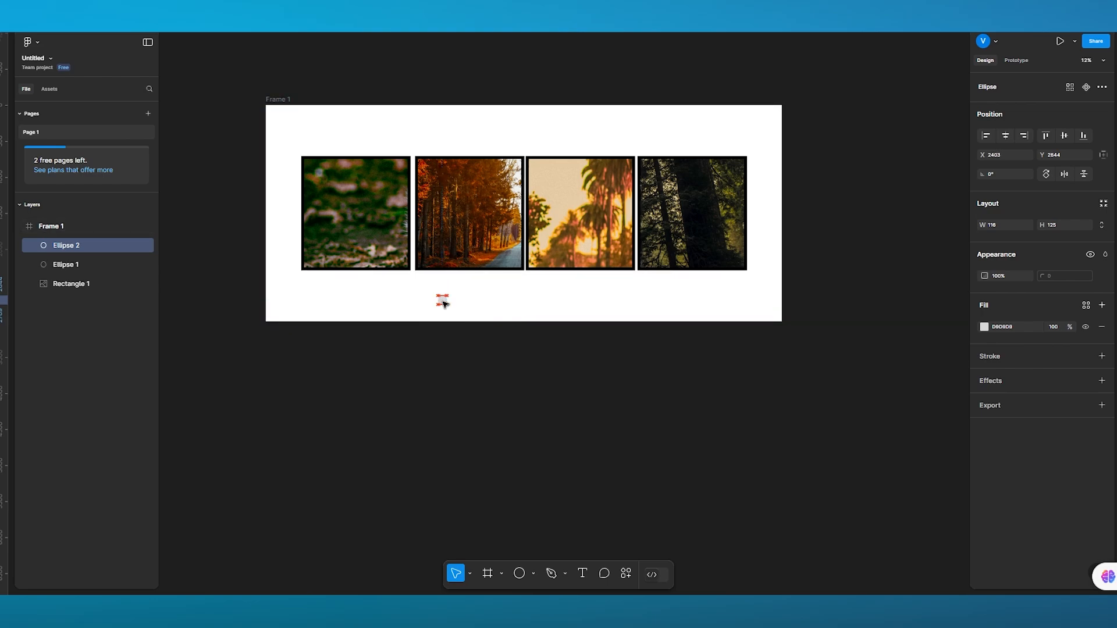
pyautogui.press('Right')
pyautogui.press('Right')
pyautogui.press('Right')
pyautogui.press('Right')
pyautogui.press('Right')
pyautogui.press('Right')
pyautogui.press('Right')
pyautogui.press('Right')
pyautogui.press('Right')
pyautogui.press('Right')
pyautogui.press('Right')
pyautogui.press('Right')
pyautogui.press('Right')
pyautogui.press('Right')
pyautogui.press('Right')
pyautogui.press('Right')
pyautogui.press('Right')
pyautogui.press('Right')
pyautogui.press('Right')
pyautogui.press('Right')
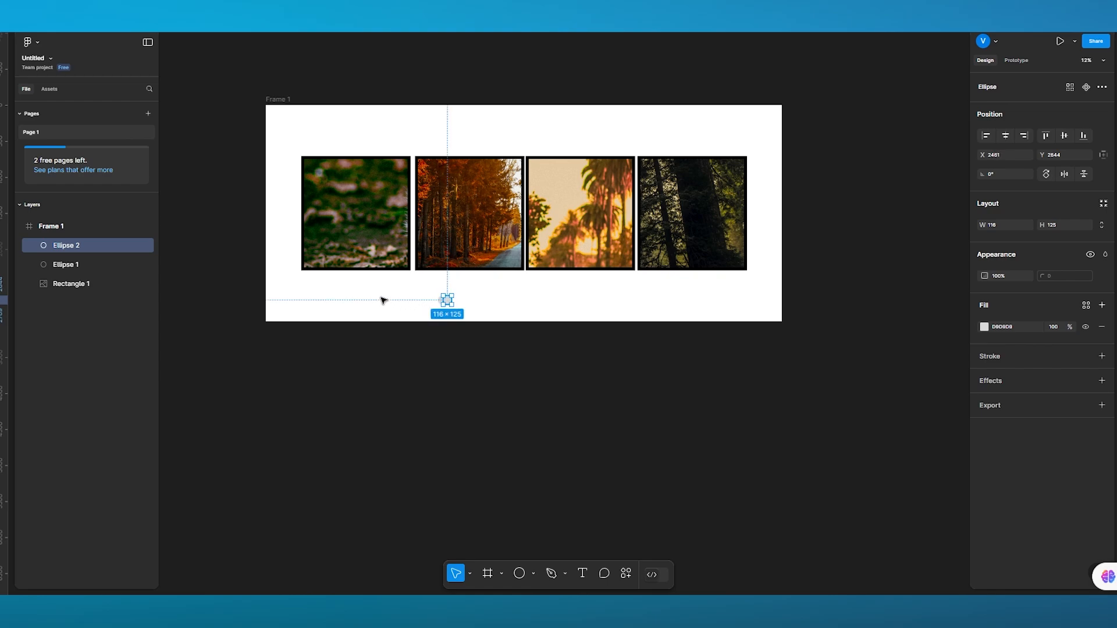
pyautogui.hotkey('shift', 'Right')
pyautogui.hotkey('shift', 'Right')
pyautogui.hotkey('shift', 'Right')
pyautogui.hotkey('shift', 'Right')
pyautogui.hotkey('shift', 'Right')
pyautogui.hotkey('shift', 'Right')
pyautogui.hotkey('shift', 'Right')
pyautogui.hotkey('shift', 'Right')
pyautogui.hotkey('shift', 'Right')
# Duplicate the second dot and move the copy right to X 2710 to form a third dot
pyautogui.hotkey('ctrl', 'd')
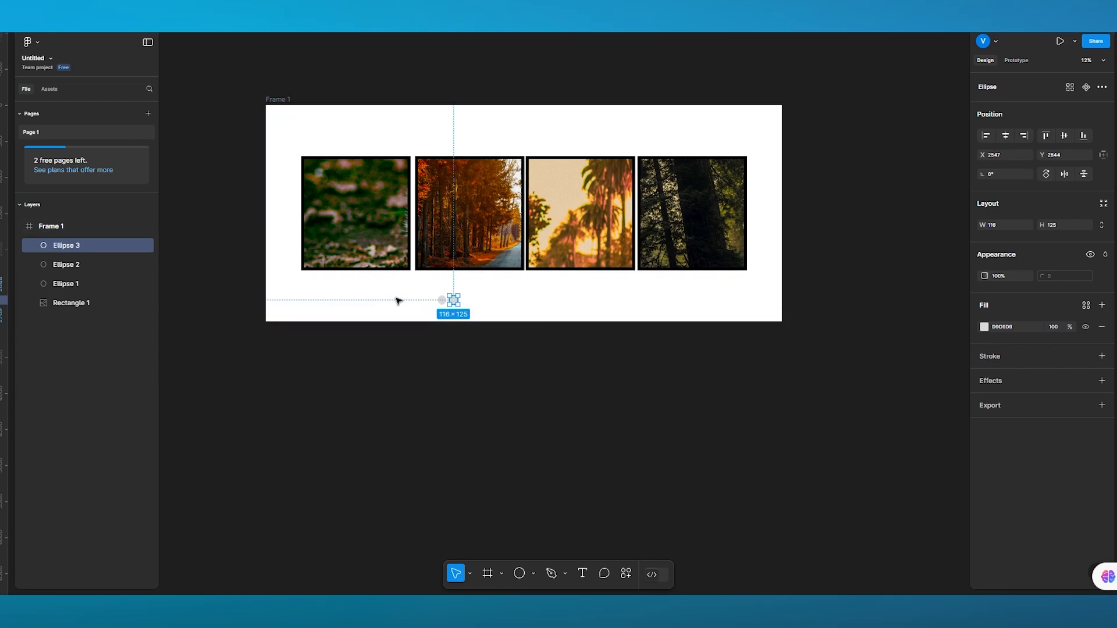
pyautogui.press('Right')
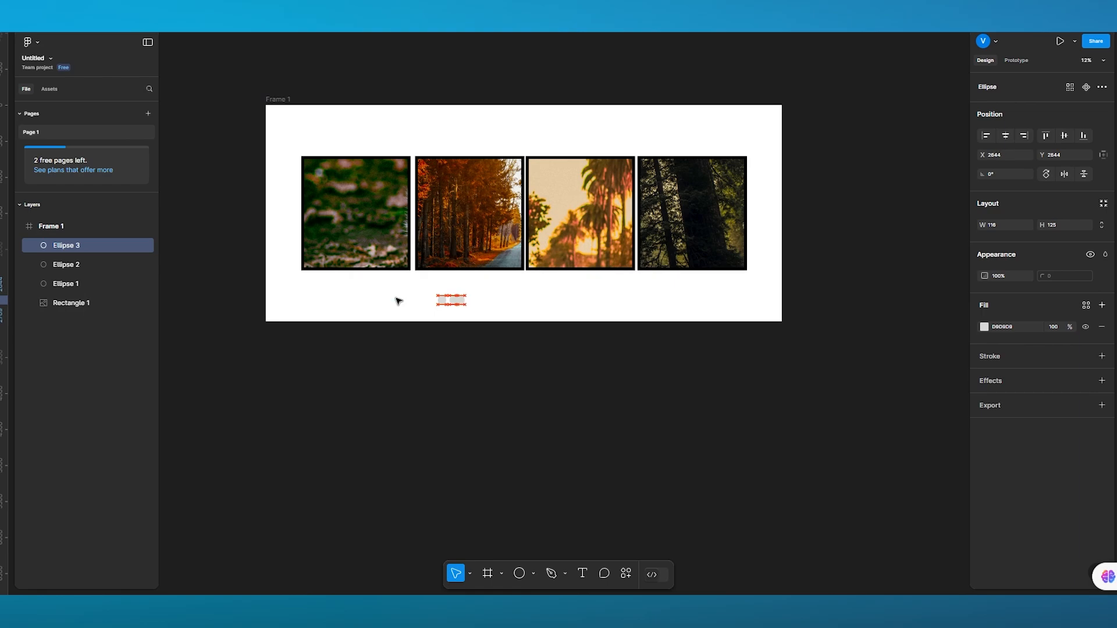
pyautogui.press('Right')
pyautogui.press('Right')
pyautogui.press('Right')
pyautogui.press('Right')
pyautogui.press('Right')
pyautogui.press('Right')
pyautogui.press('Right')
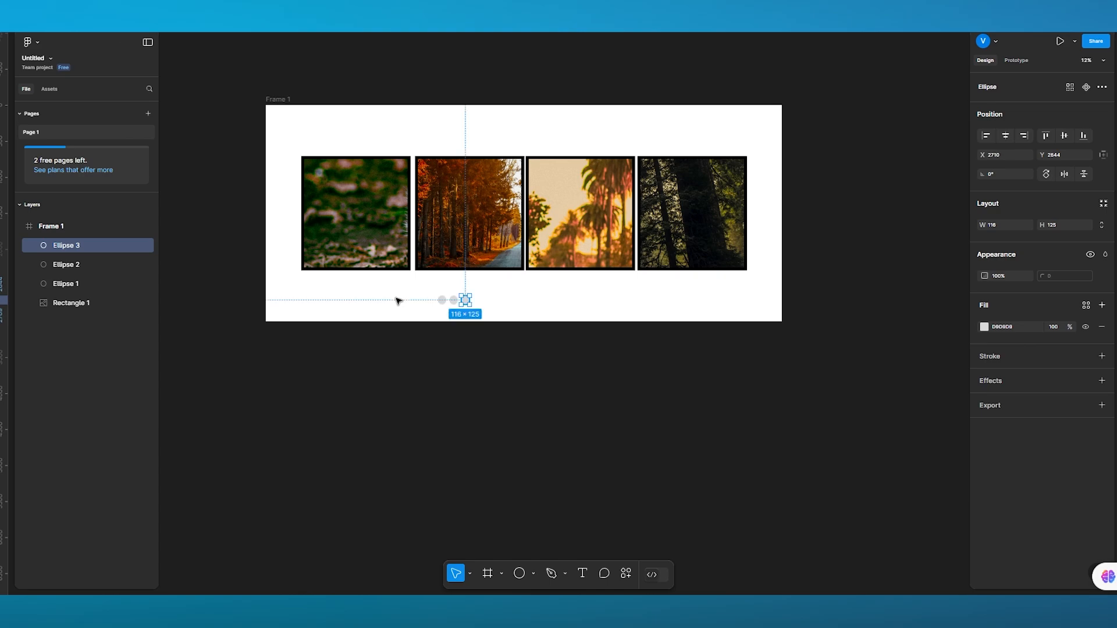
# Duplicate the third dot to its right as a fourth, and centre the row of dots beneath the photos
pyautogui.hotkey('ctrl', 'd')
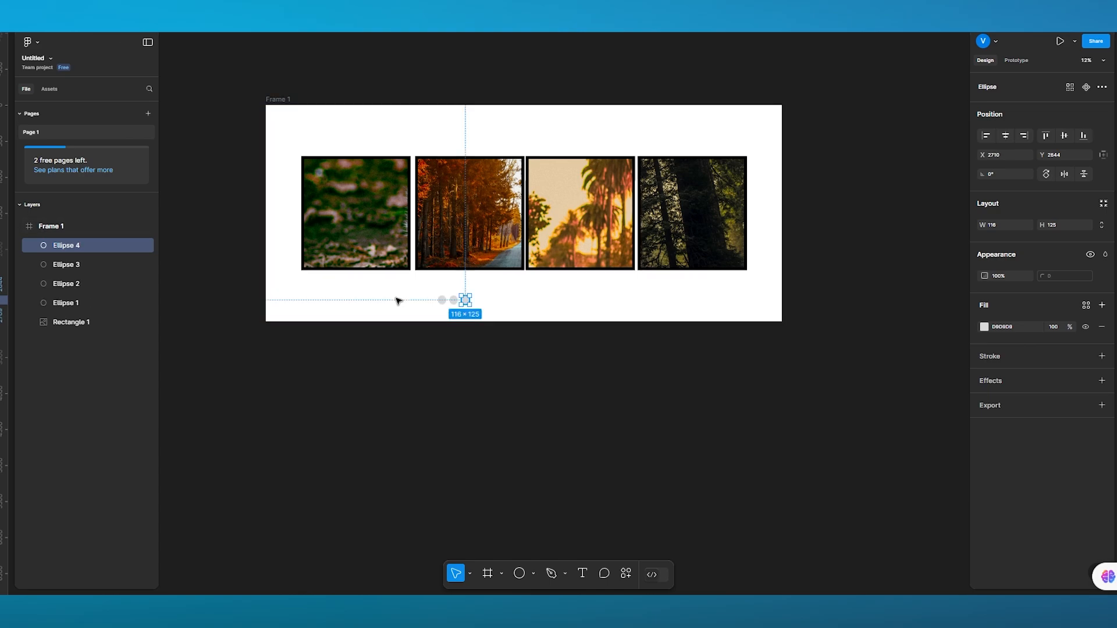
pyautogui.press('Right')
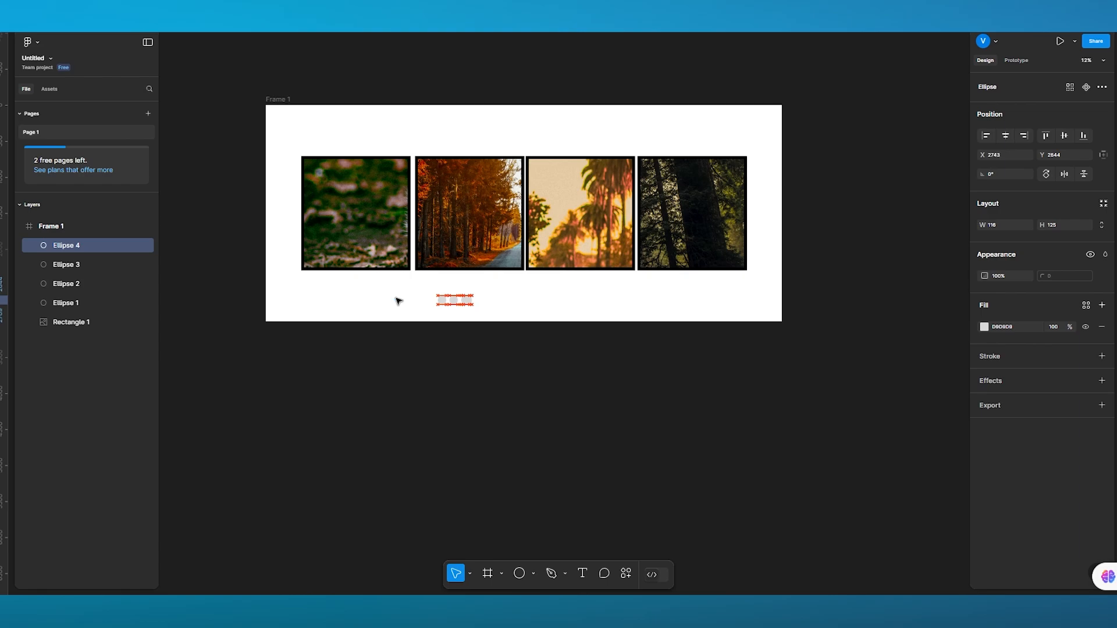
pyautogui.hotkey('shift', 'Right')
pyautogui.hotkey('shift', 'Right')
pyautogui.hotkey('shift', 'Right')
pyautogui.hotkey('shift', 'Right')
pyautogui.hotkey('shift', 'Right')
pyautogui.hotkey('shift', 'Right')
pyautogui.hotkey('shift', 'Right')
pyautogui.hotkey('shift', 'Right')
pyautogui.hotkey('shift', 'Right')
pyautogui.moveTo(526, 295)
pyautogui.mouseDown()
pyautogui.moveTo(434, 300)
pyautogui.moveTo(545, 305)
pyautogui.mouseUp()
pyautogui.click(596, 300)
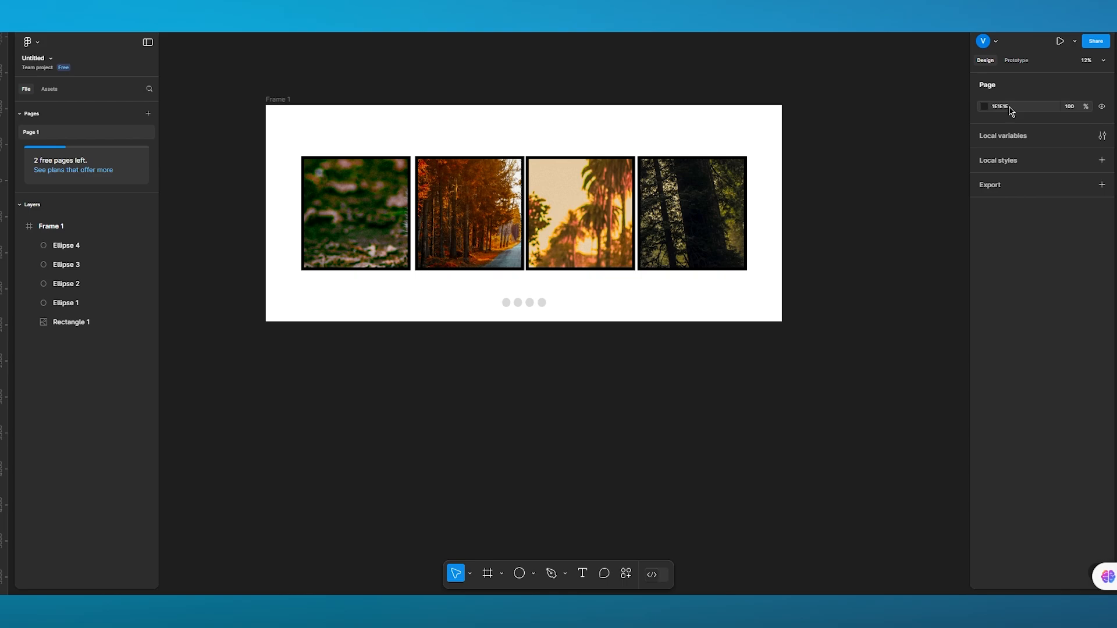
# Set the page background colour to the muted reddish tone A07474
pyautogui.click(983, 107)
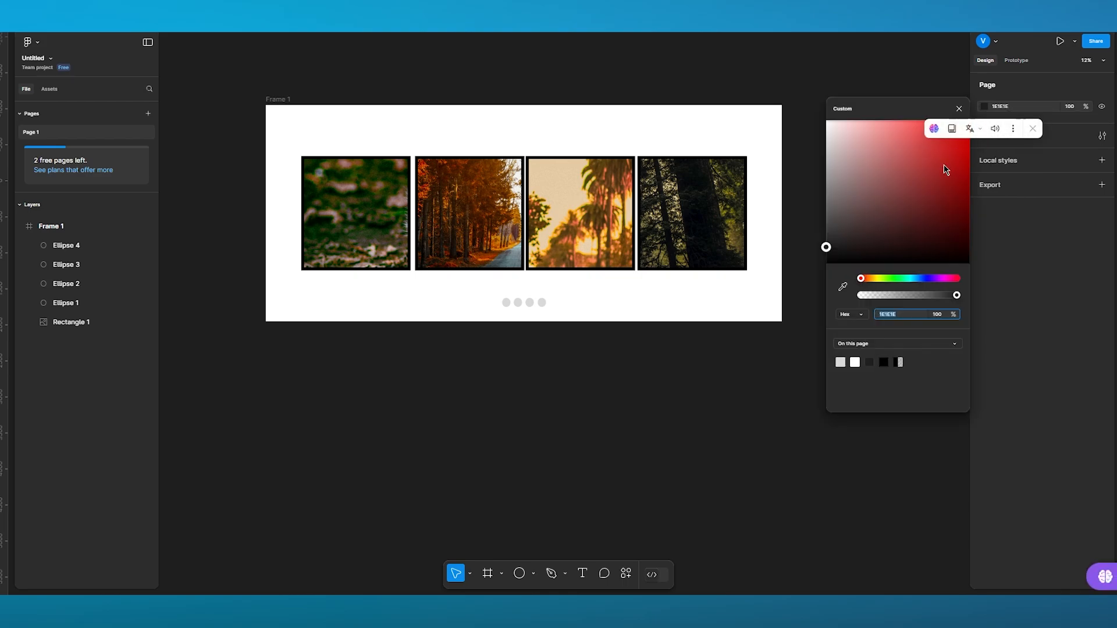
pyautogui.click(934, 174)
pyautogui.click(890, 152)
pyautogui.click(857, 158)
pyautogui.click(876, 175)
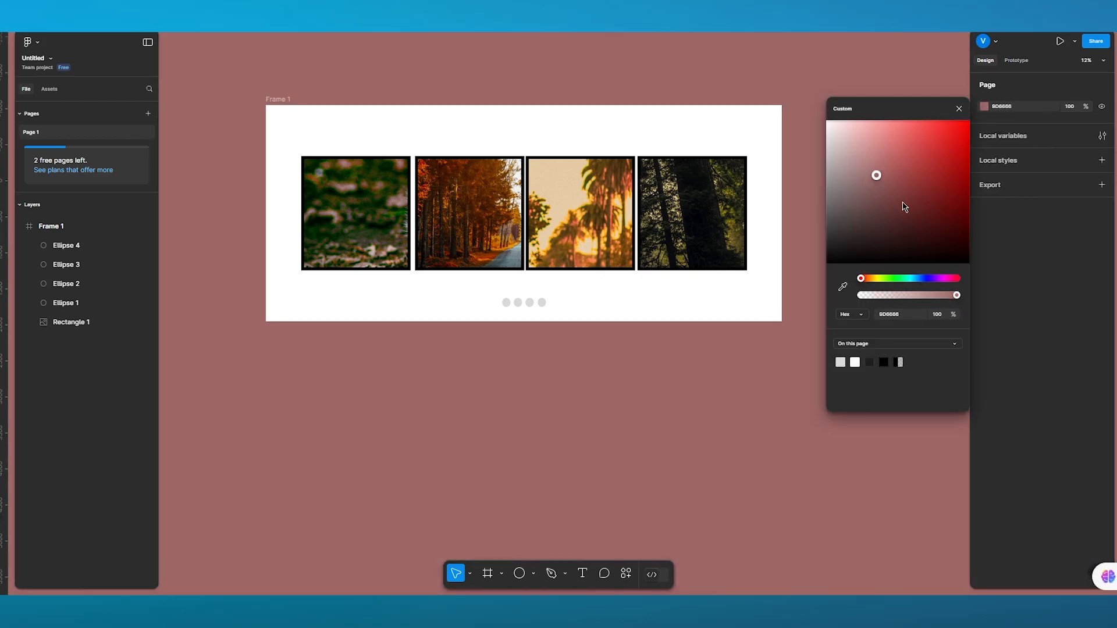
pyautogui.click(915, 202)
pyautogui.click(874, 186)
pyautogui.click(865, 174)
pyautogui.click(636, 137)
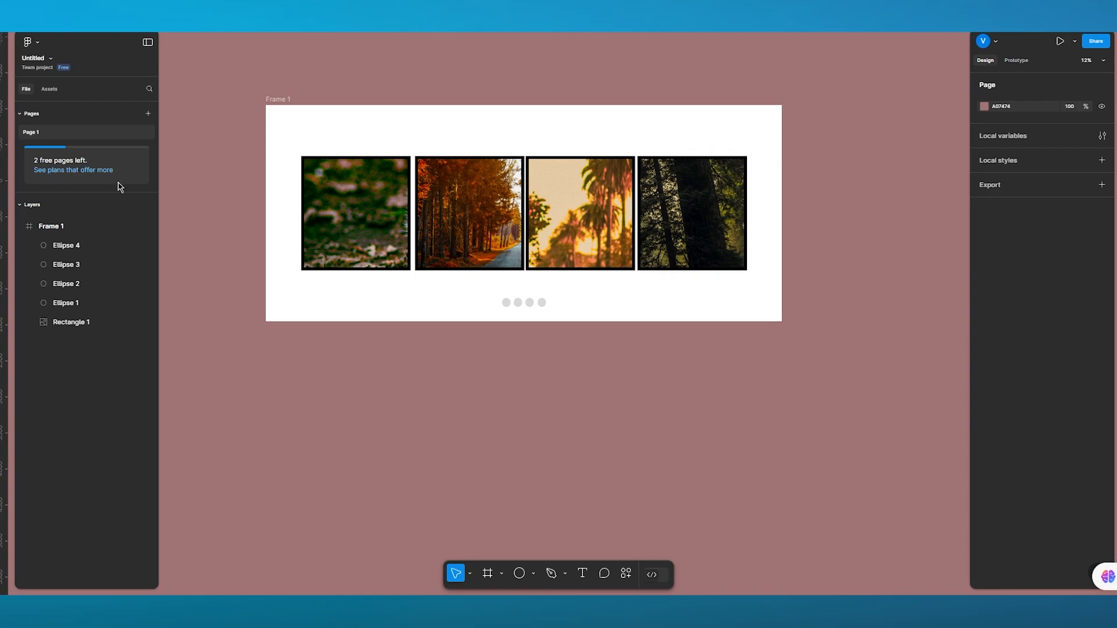
# Try several red shades on Frame 1's fill and set it to AE4242
pyautogui.click(89, 228)
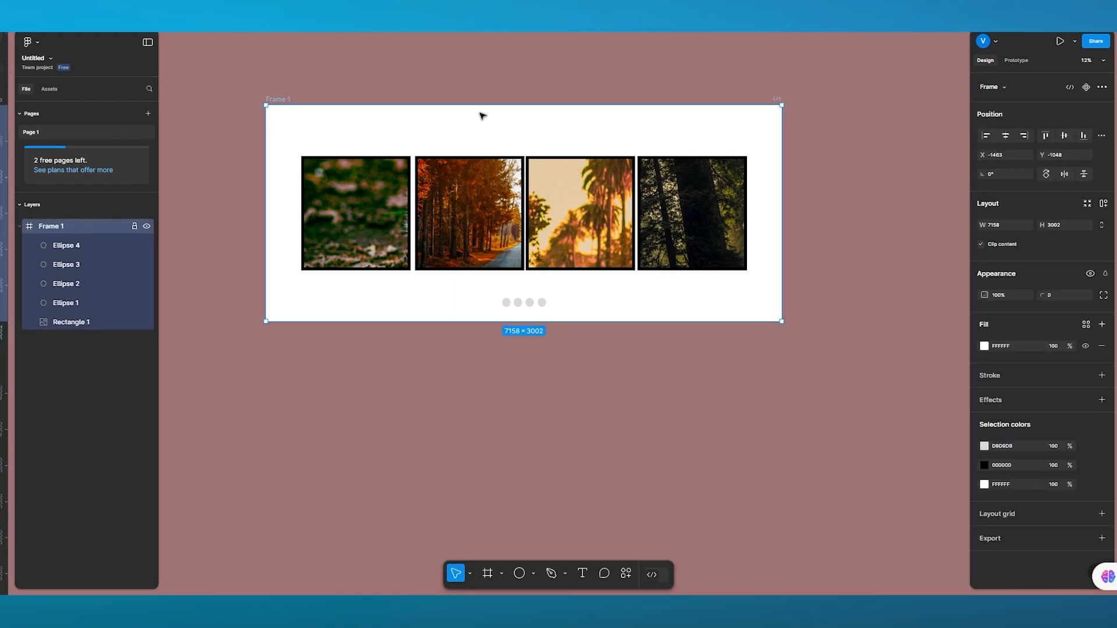
pyautogui.click(983, 346)
pyautogui.click(930, 324)
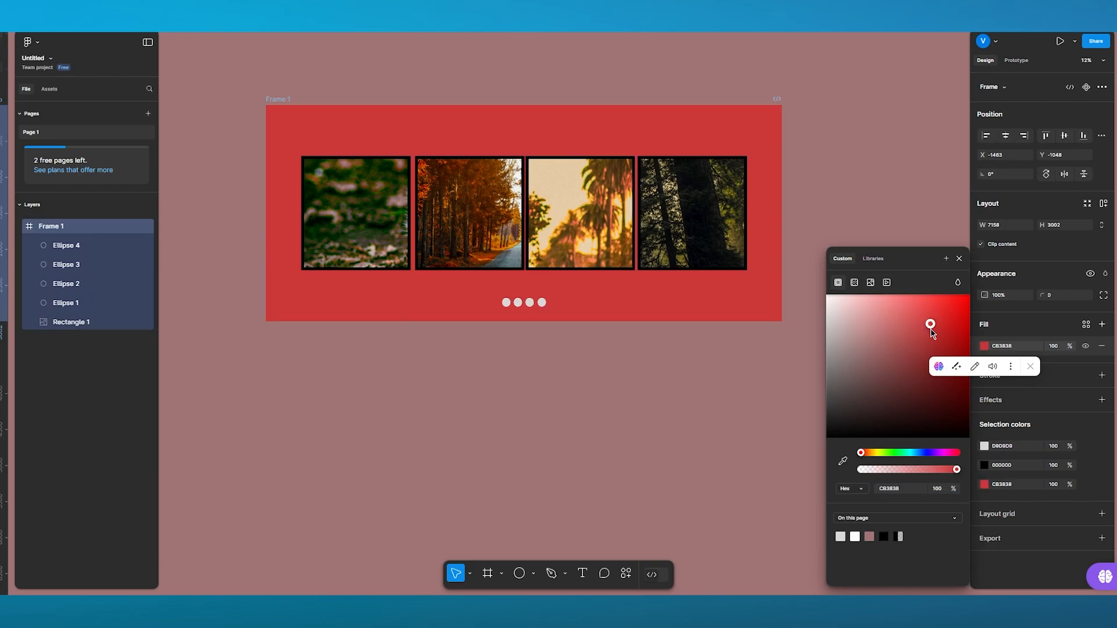
pyautogui.click(956, 349)
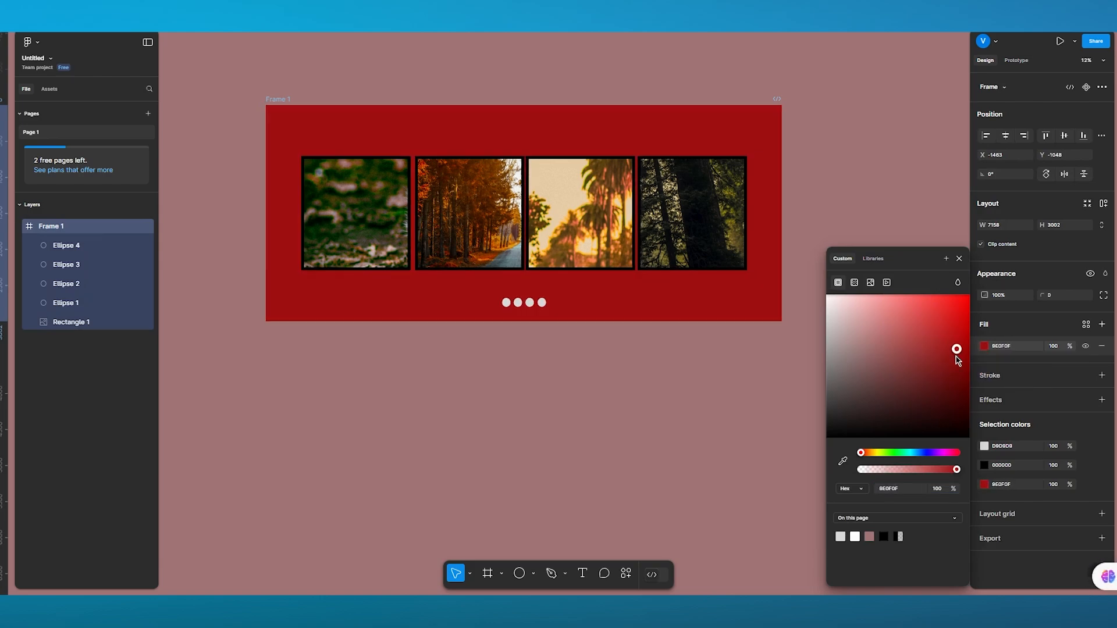
pyautogui.click(937, 324)
pyautogui.click(926, 314)
pyautogui.click(915, 340)
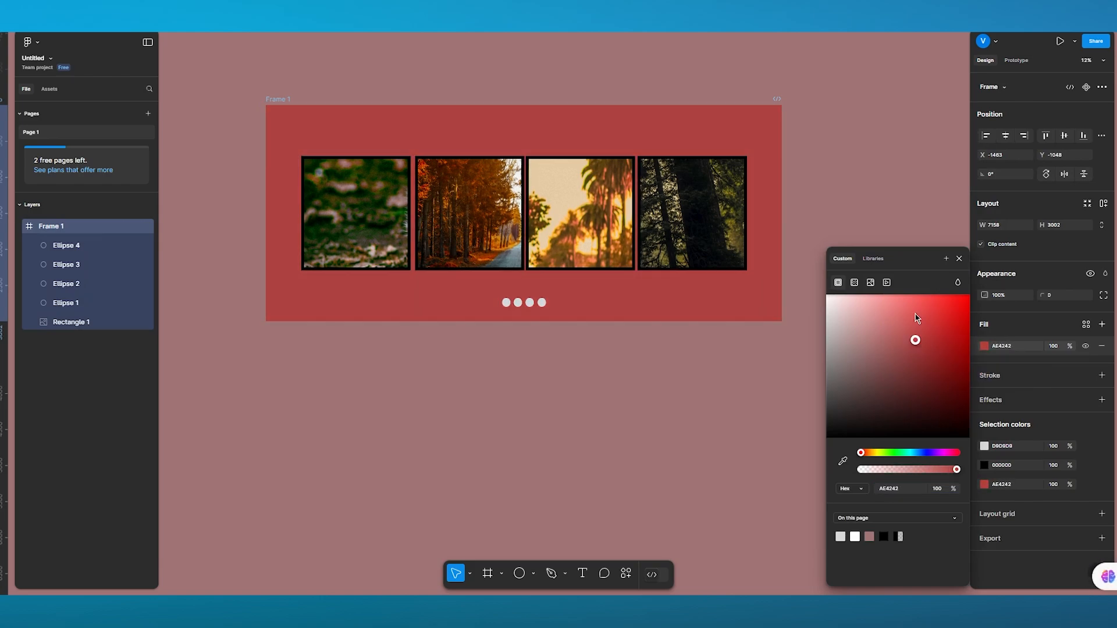
# Lighten Frame 1's fill to the red shade E75858
pyautogui.click(915, 309)
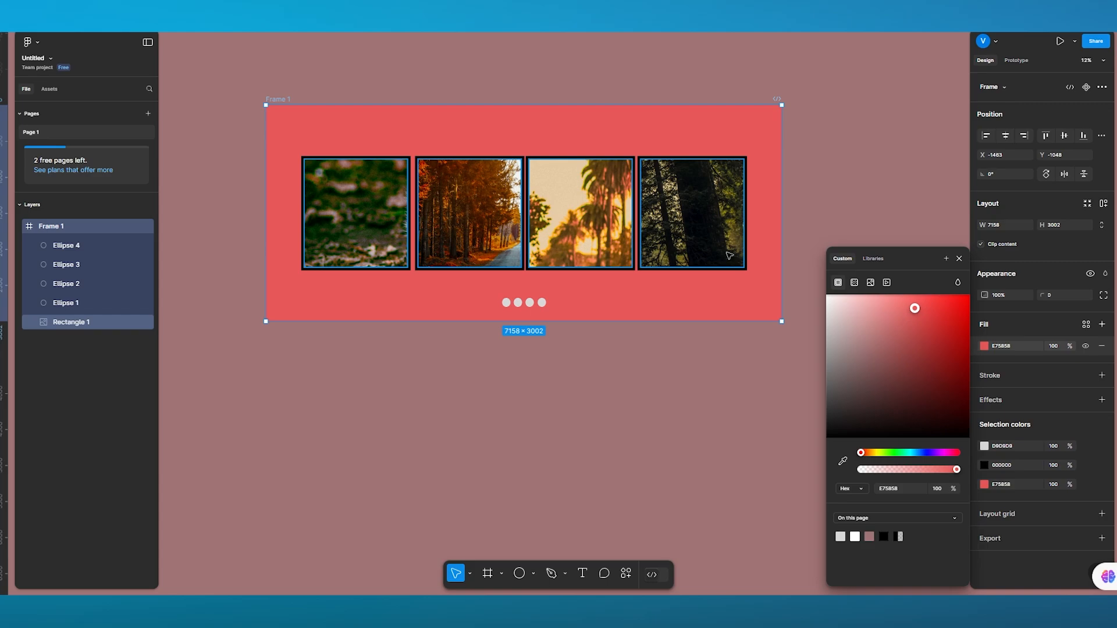
pyautogui.click(958, 258)
pyautogui.click(505, 303)
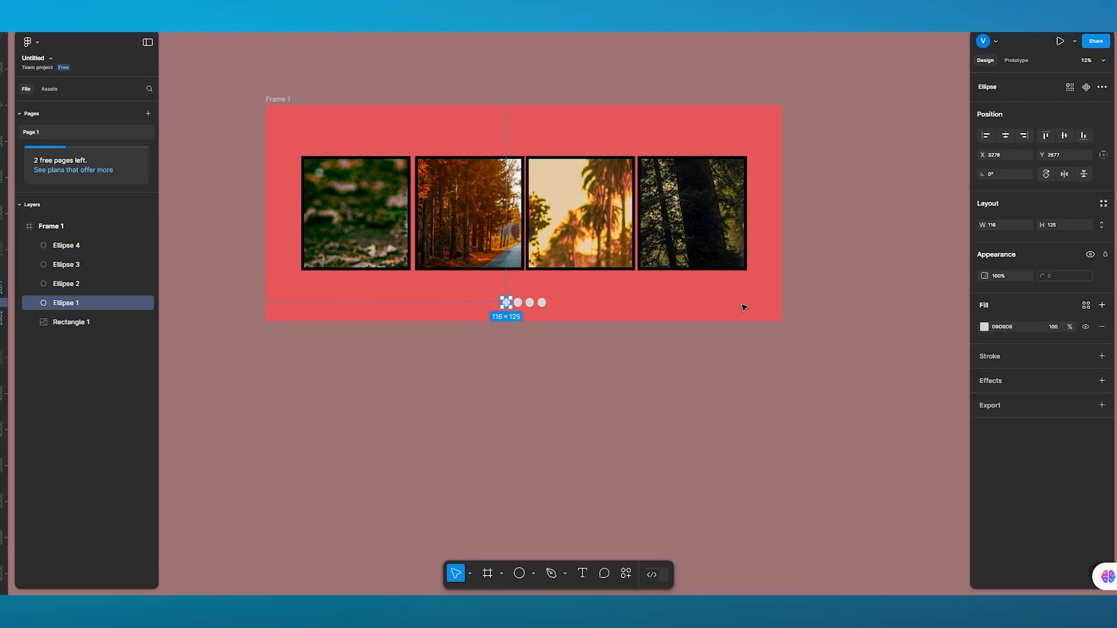
pyautogui.click(984, 327)
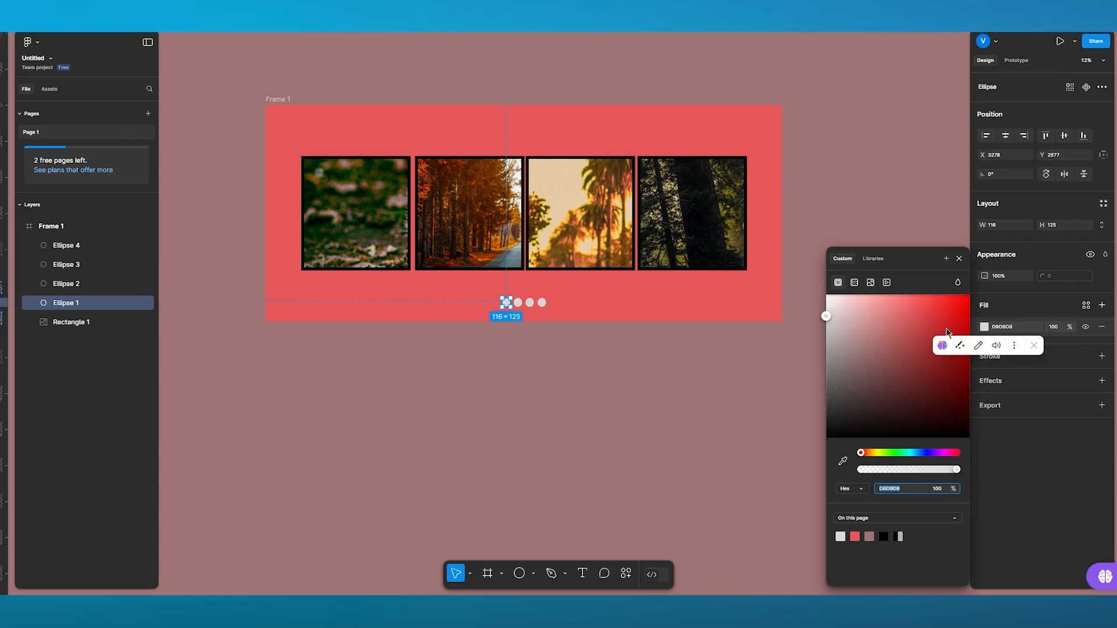
pyautogui.click(878, 229)
# Duplicate Frame 1 and move the copy right to X 6005, leaving a gap between the two frames
pyautogui.scroll(-3, 778, 288)
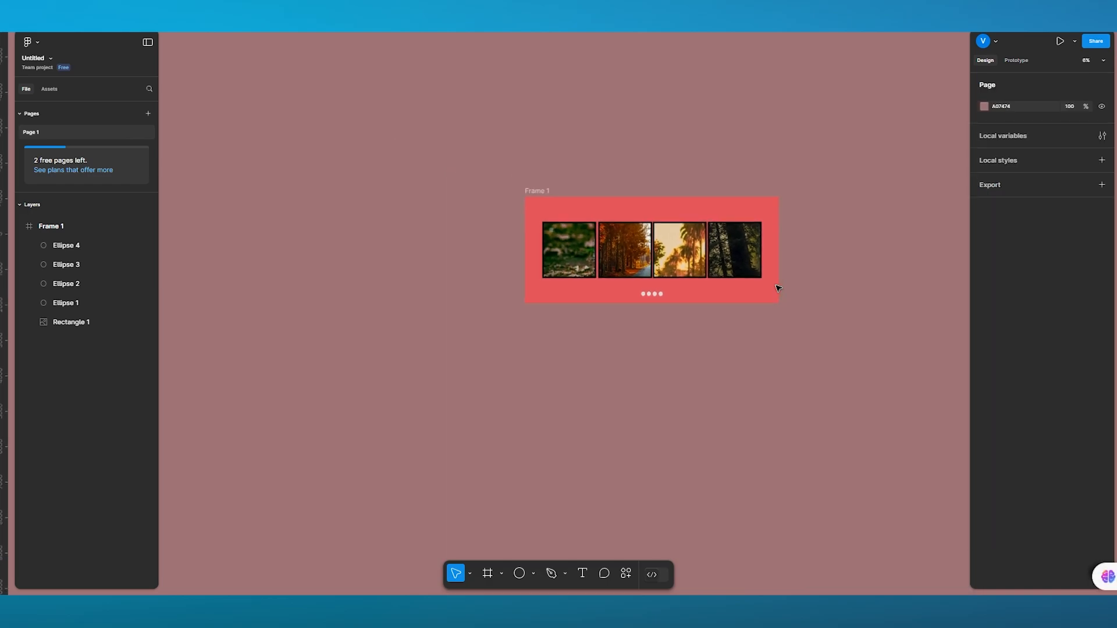
pyautogui.click(537, 197)
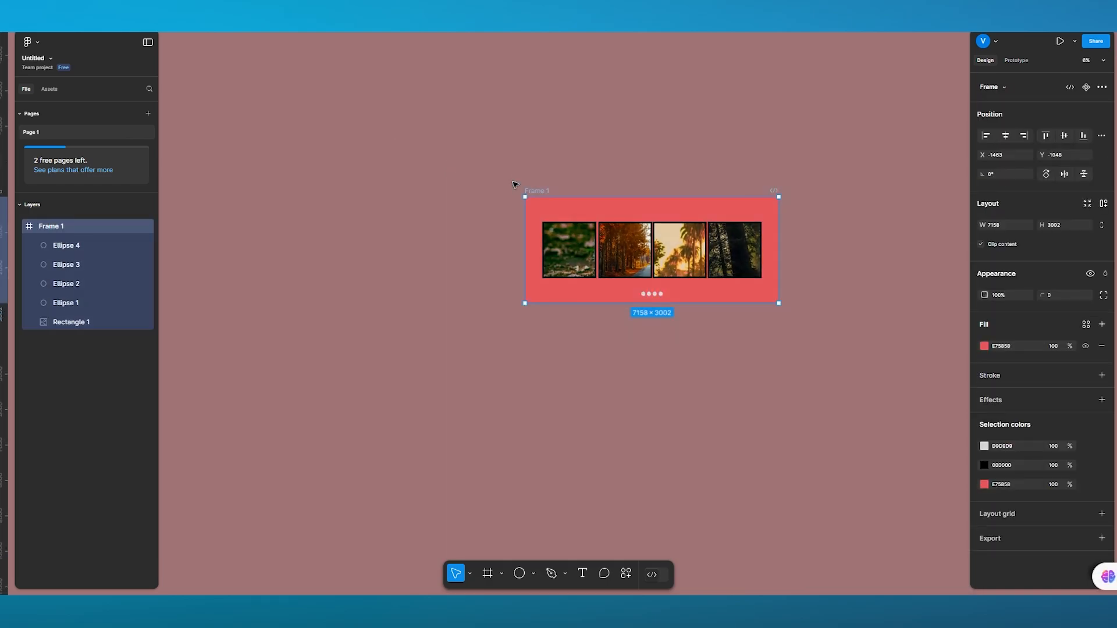
pyautogui.hotkey('ctrl', 'd')
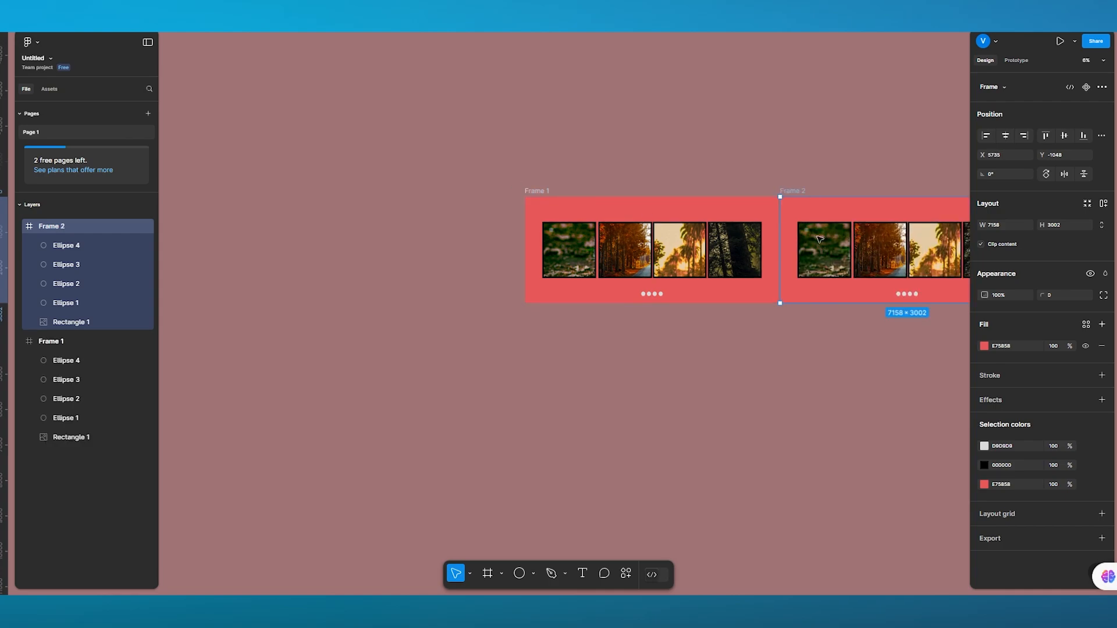
pyautogui.hscroll(5, 602, 230)
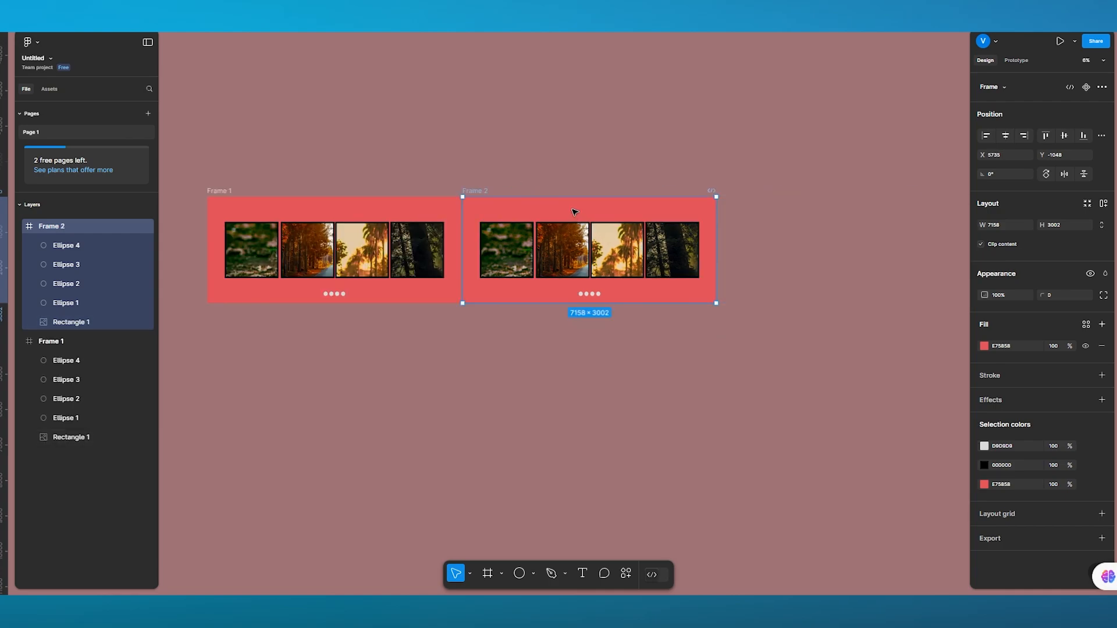
pyautogui.moveTo(576, 210); pyautogui.dragTo(584, 211)
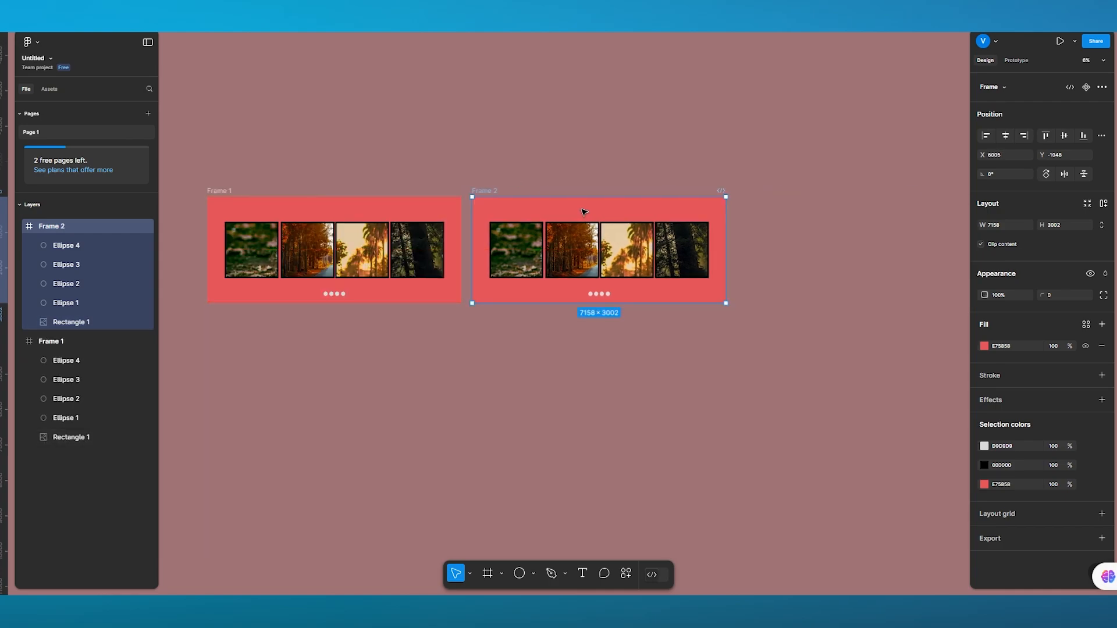
# Set the fill of the first navigation dot in Frame 2 to the dark grey 757575
pyautogui.scroll(5, 568, 344)
pyautogui.scroll(-2, 568, 345)
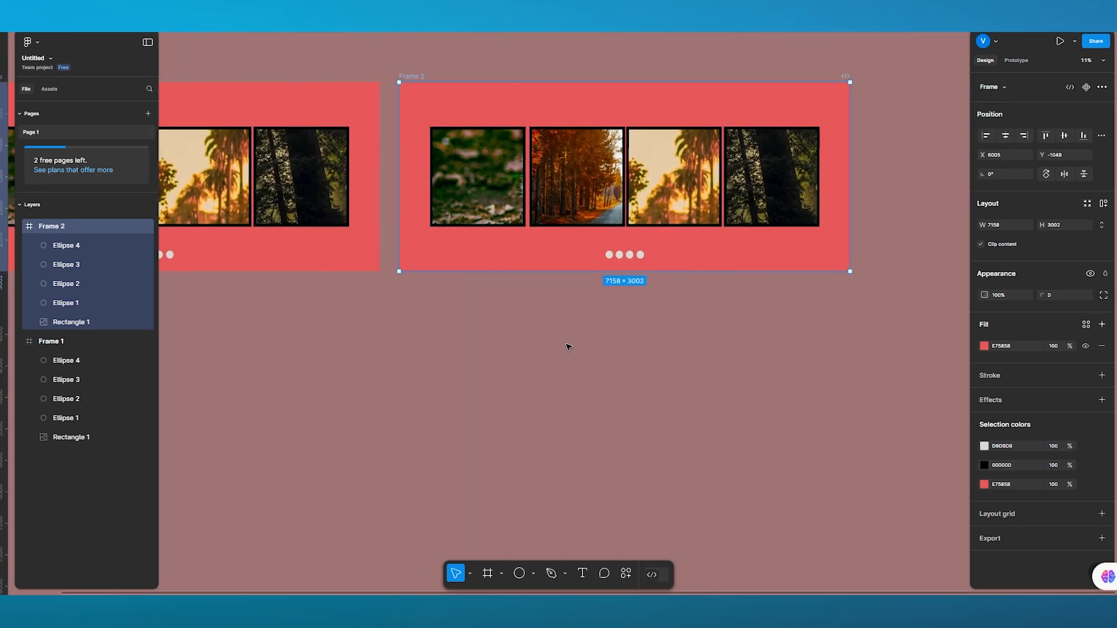
pyautogui.scroll(3, 569, 347)
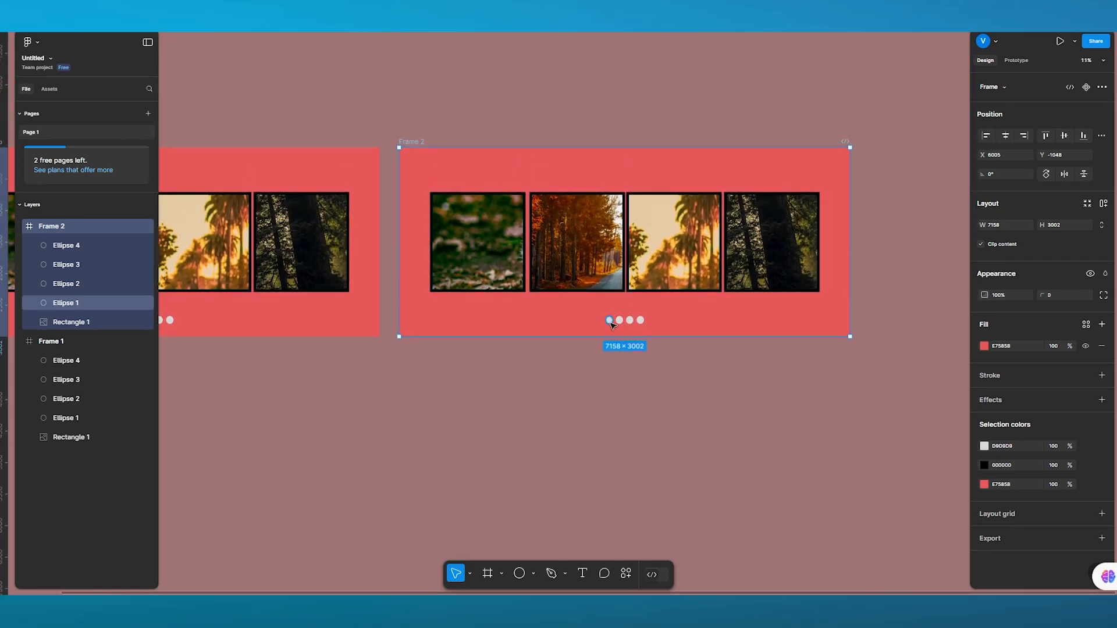
pyautogui.doubleClick(610, 320)
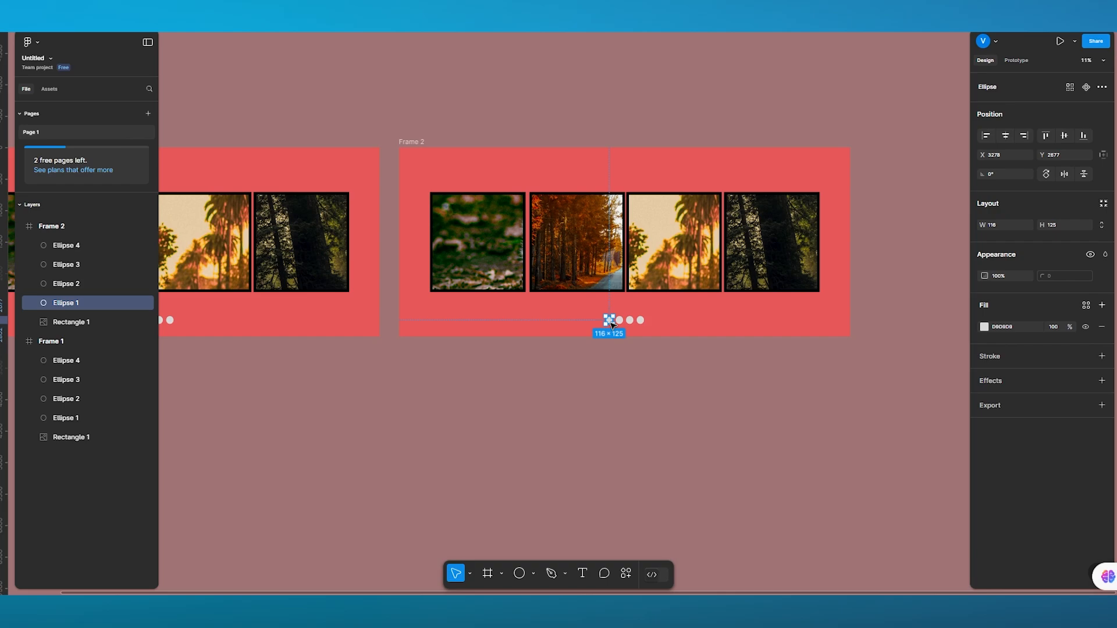
pyautogui.click(983, 327)
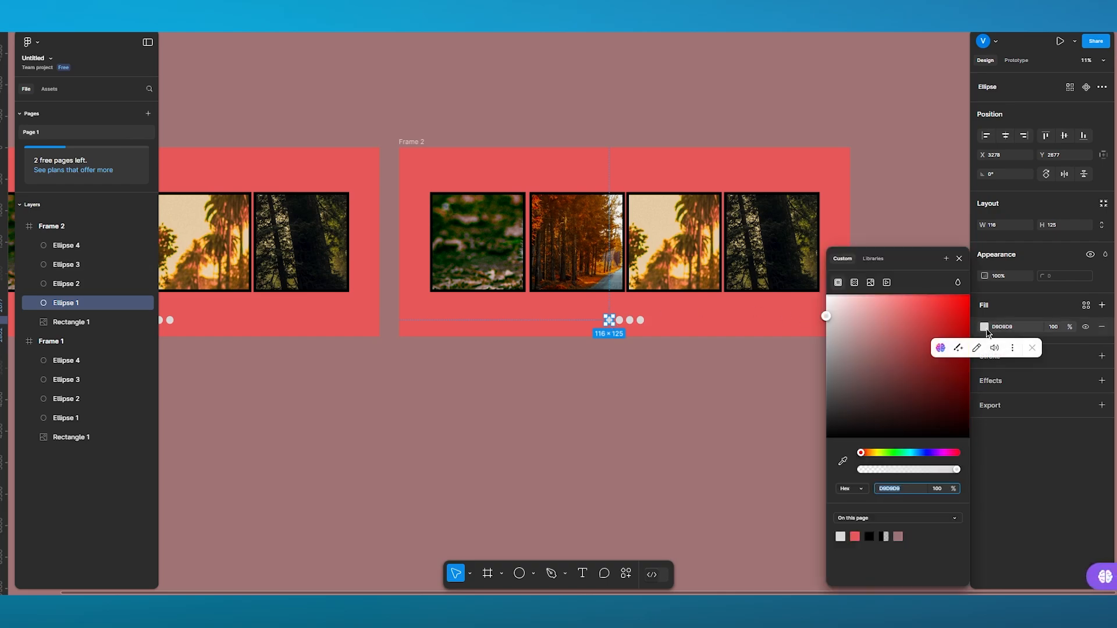
pyautogui.moveTo(845, 386); pyautogui.dragTo(822, 378)
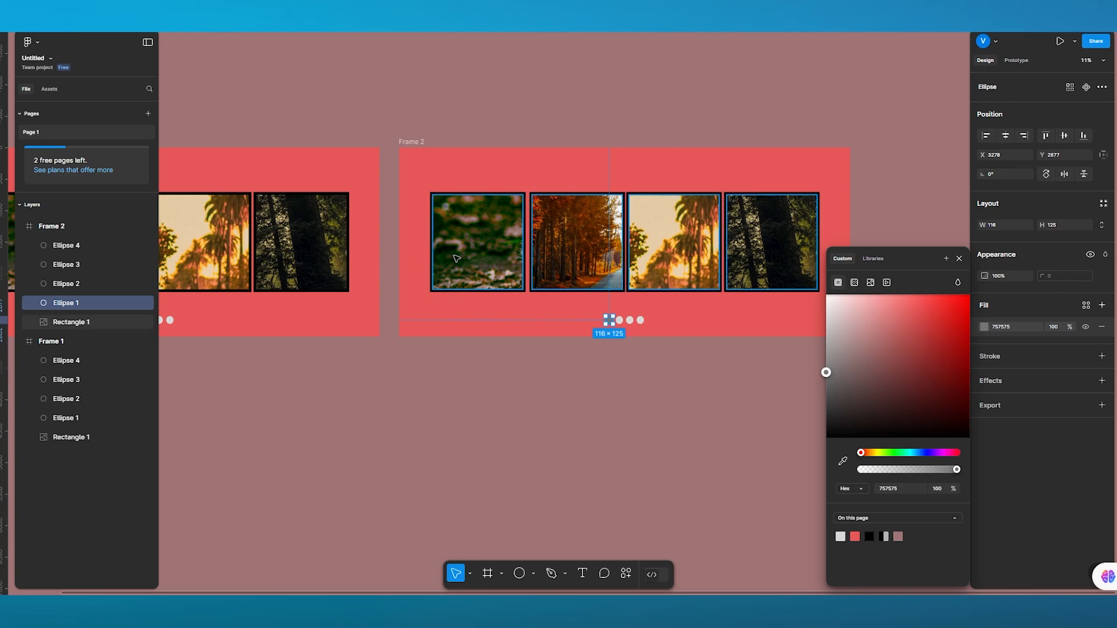
# Move the row of four photos in Frame 2 right to X 950
pyautogui.click(457, 258)
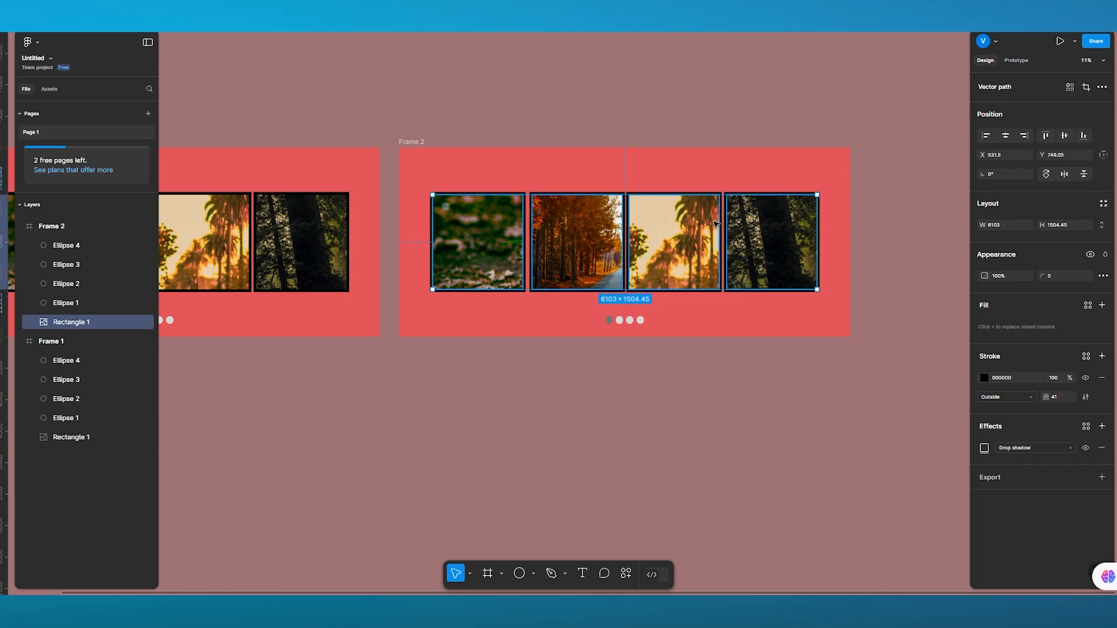
pyautogui.moveTo(749, 237); pyautogui.dragTo(768, 239)
pyautogui.click(514, 172)
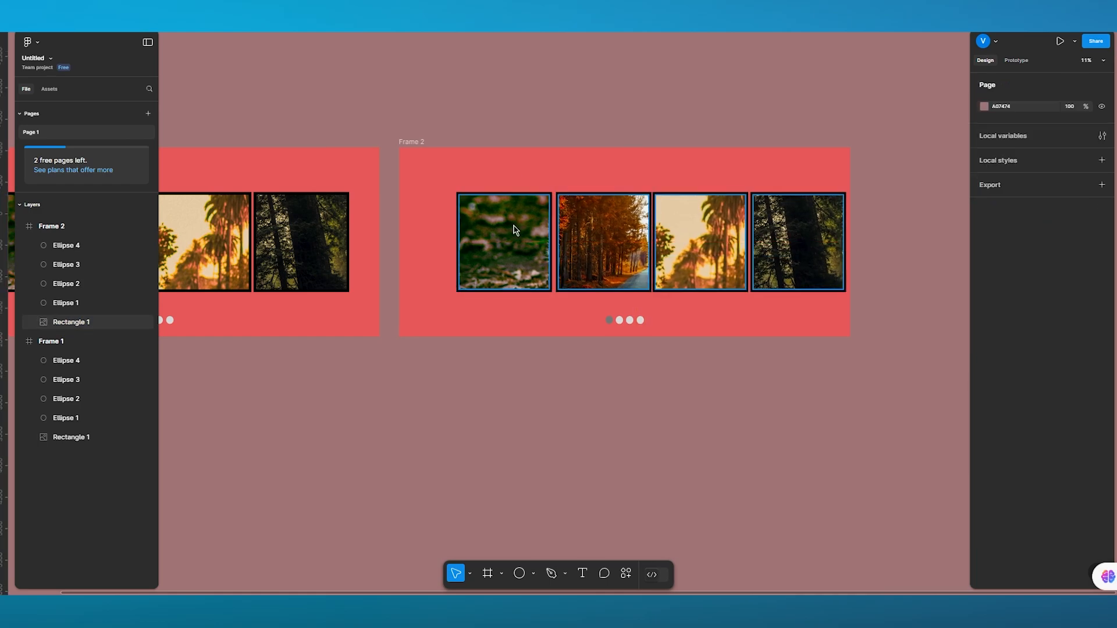
pyautogui.click(516, 228)
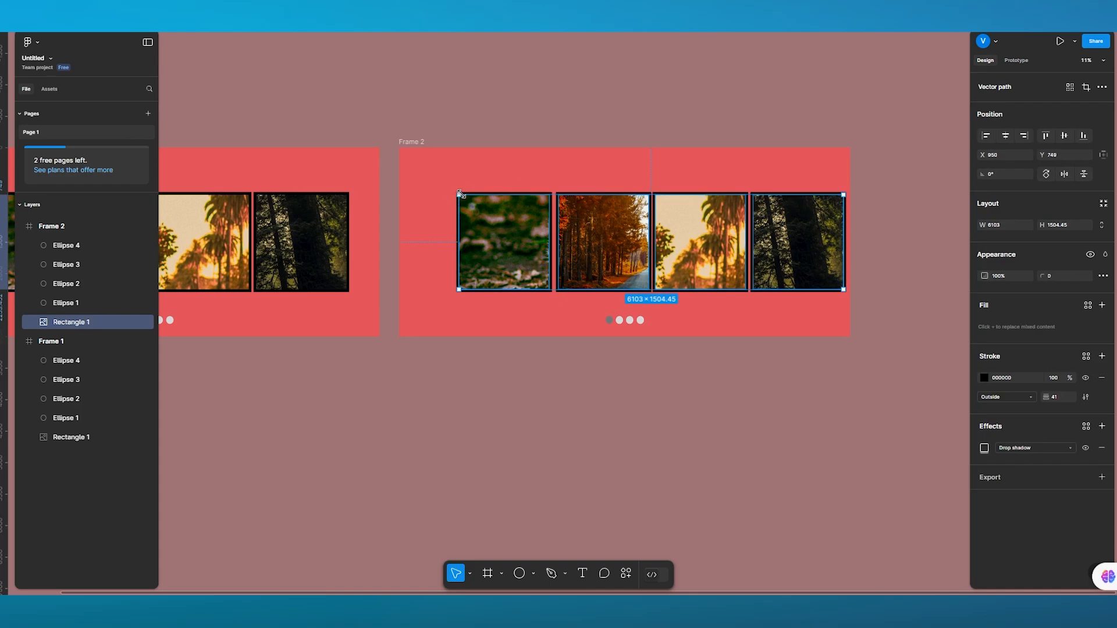
pyautogui.moveTo(460, 195); pyautogui.dragTo(511, 212)
pyautogui.hotkey('ctrl', 'z')
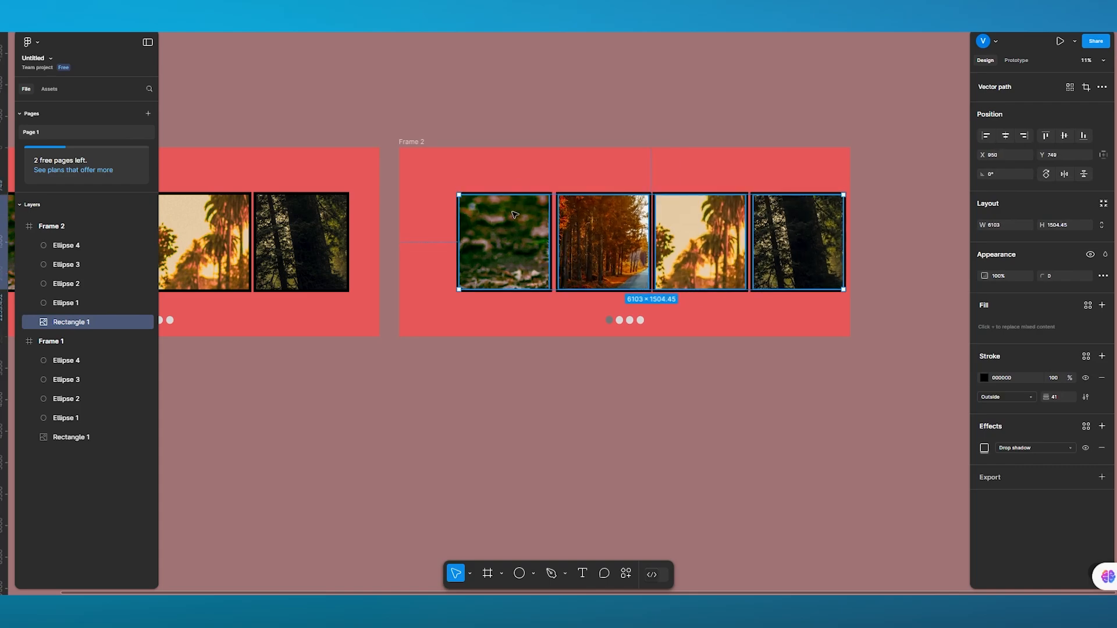
# Edit the photo row's vector in Frame 2 and shift the first photo square left, away from the other three
pyautogui.click(548, 180)
pyautogui.doubleClick(494, 235)
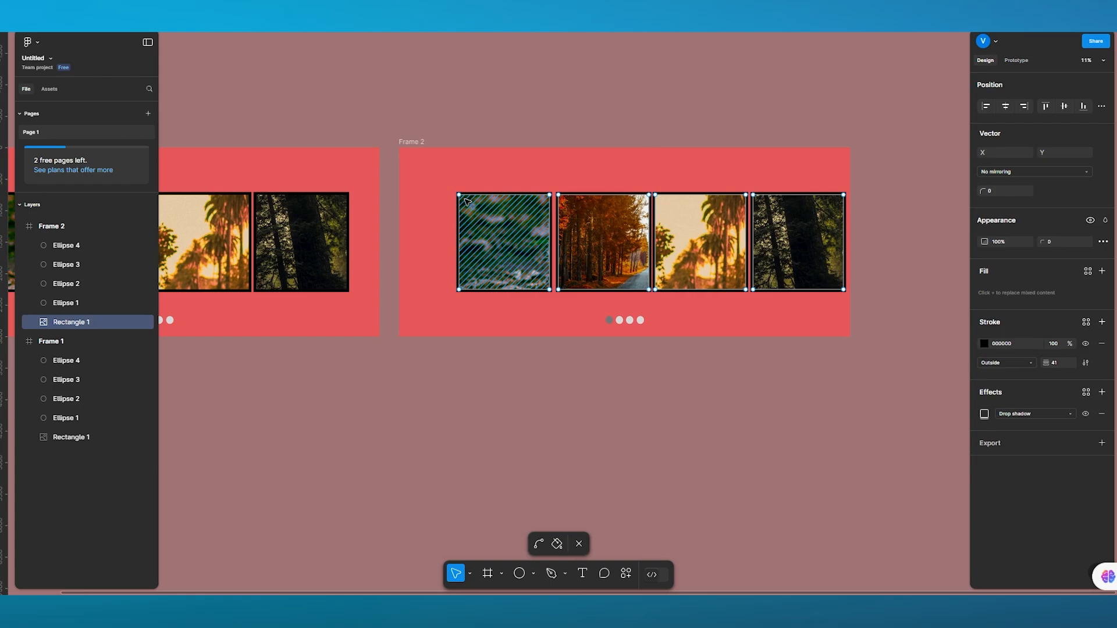
pyautogui.moveTo(471, 218); pyautogui.dragTo(439, 219)
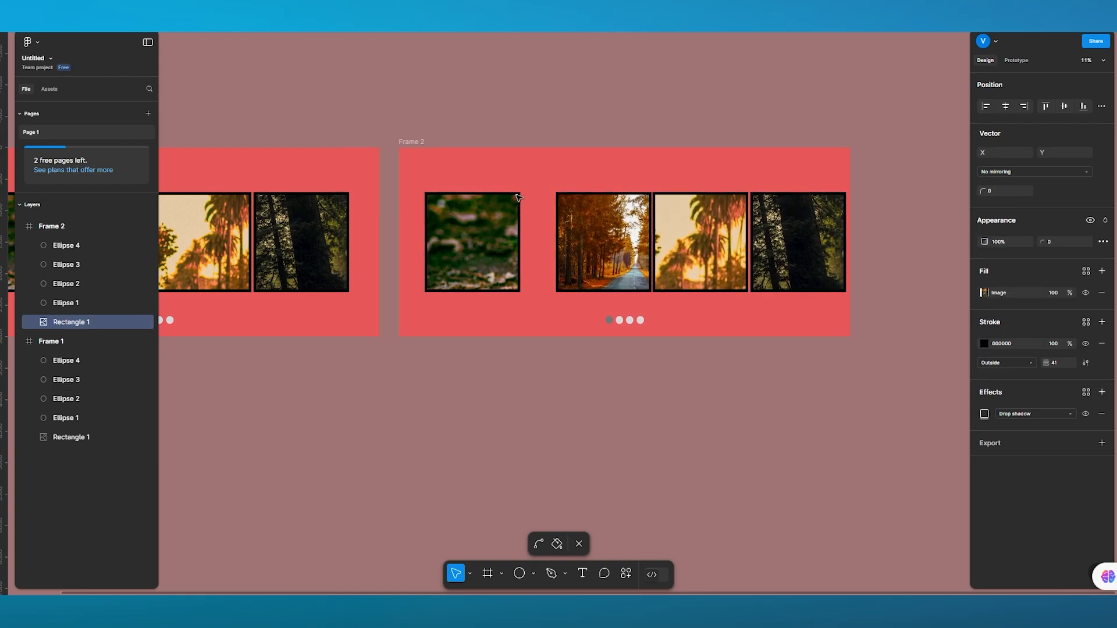
pyautogui.moveTo(519, 196); pyautogui.dragTo(554, 170)
pyautogui.hotkey('ctrl', 'z')
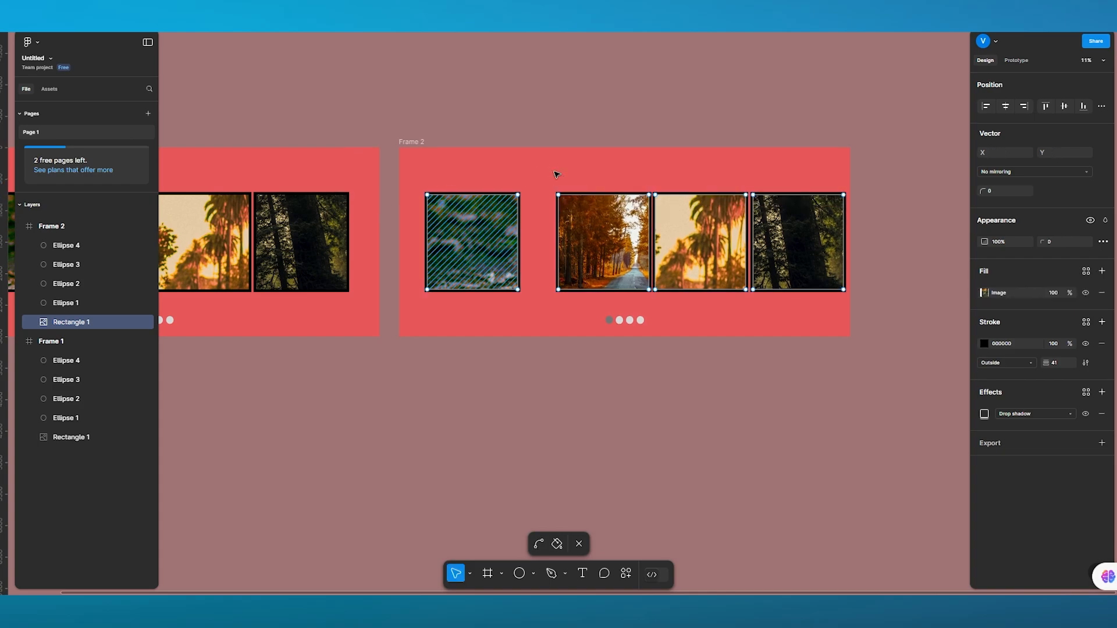
pyautogui.moveTo(423, 170); pyautogui.dragTo(522, 300)
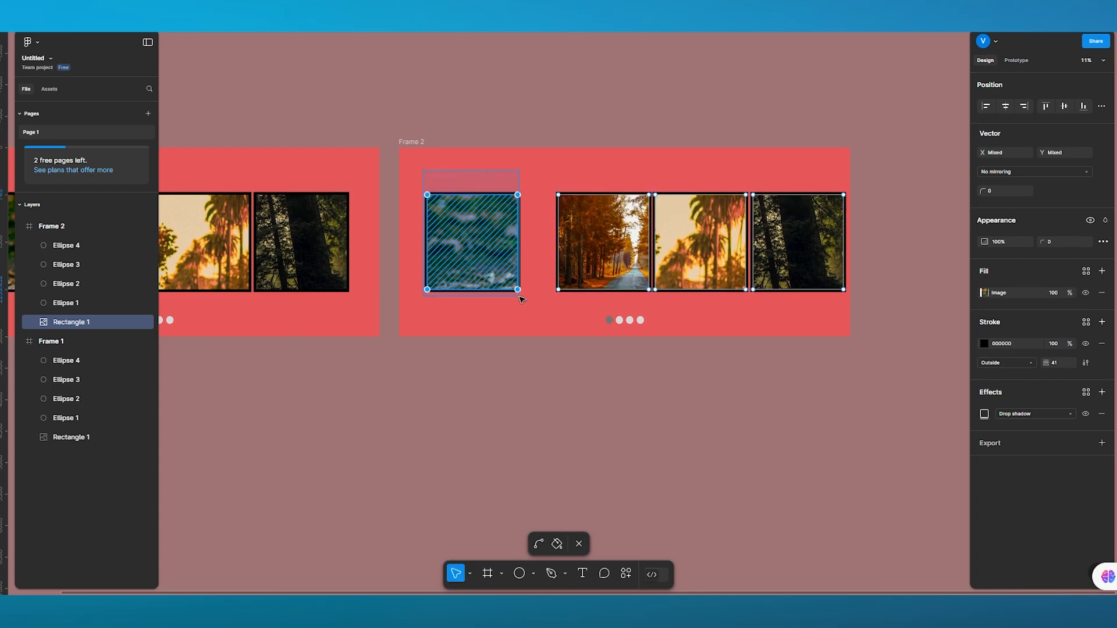
pyautogui.click(436, 175)
pyautogui.press('Escape')
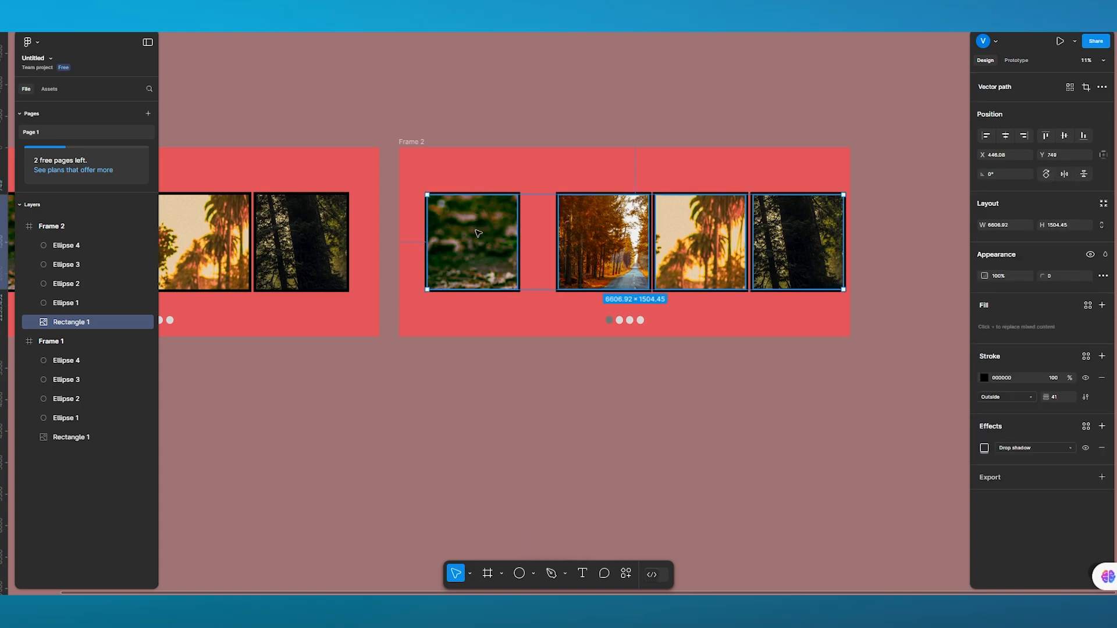
# Enlarge the first photo in Frame 2 by moving its corner points outward, with upper corners at Y 353.5 and height about 2026
pyautogui.doubleClick(475, 224)
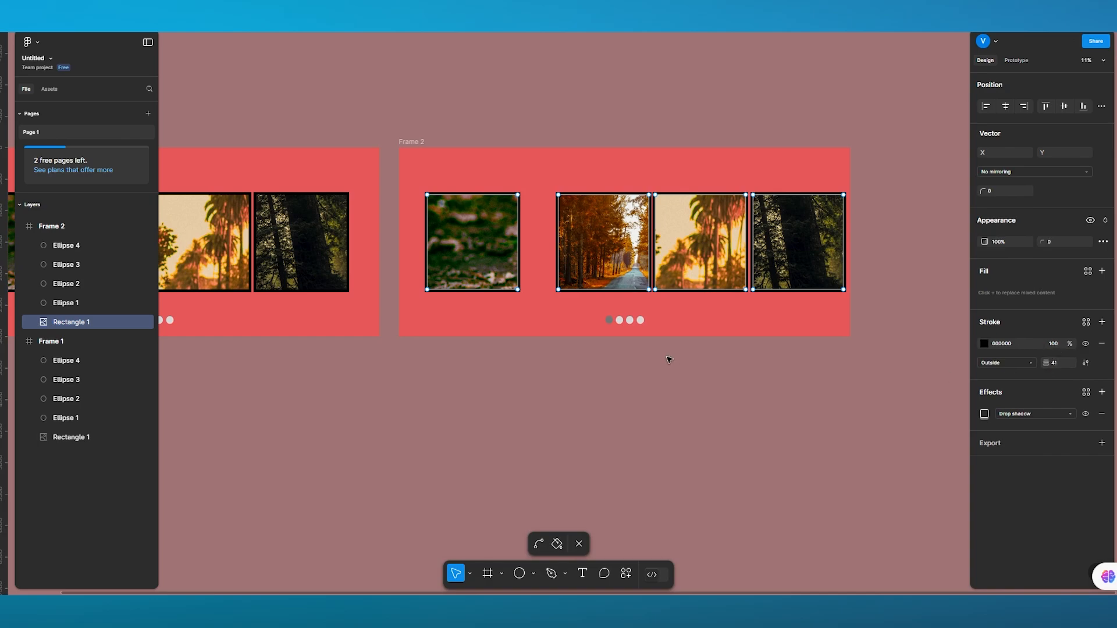
pyautogui.moveTo(518, 193); pyautogui.dragTo(539, 169)
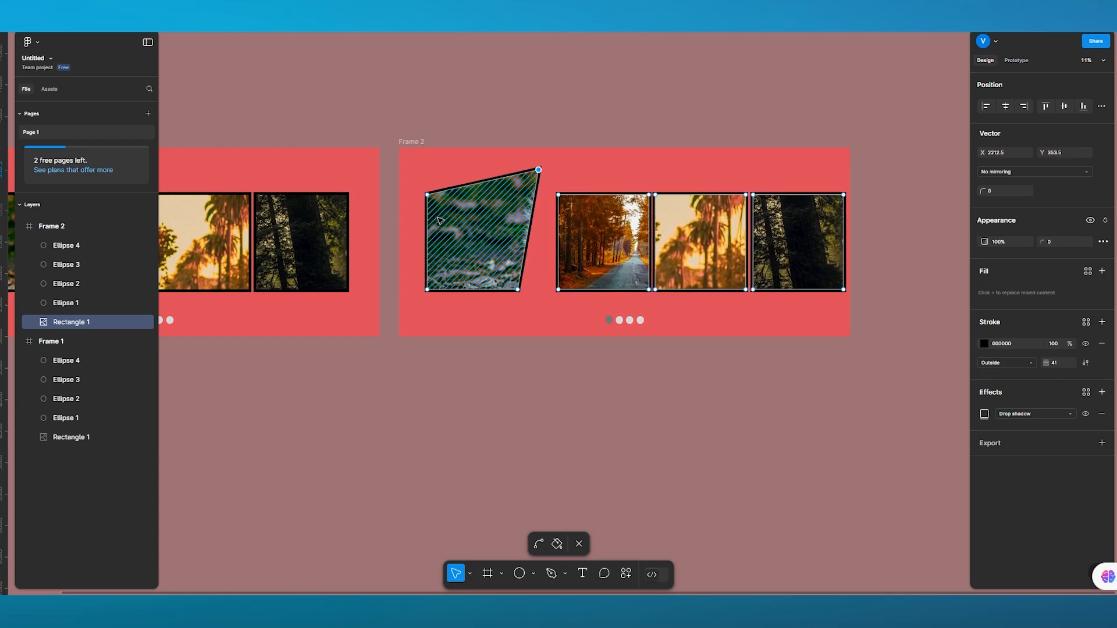
pyautogui.hotkey('ctrl', 'a')
pyautogui.moveTo(428, 197); pyautogui.dragTo(420, 170)
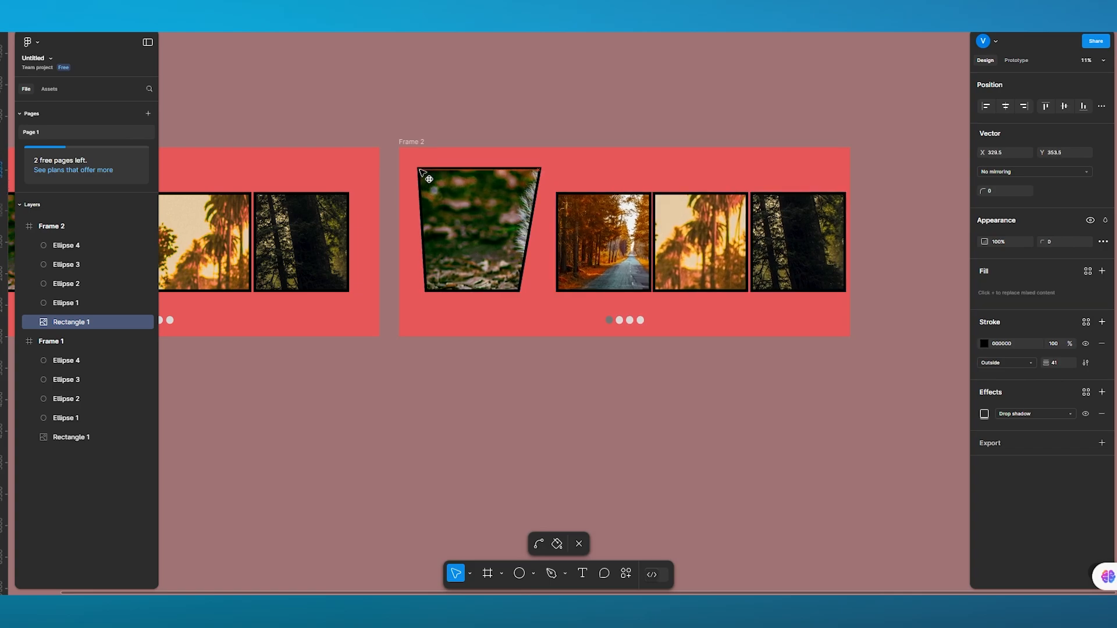
pyautogui.click(430, 283)
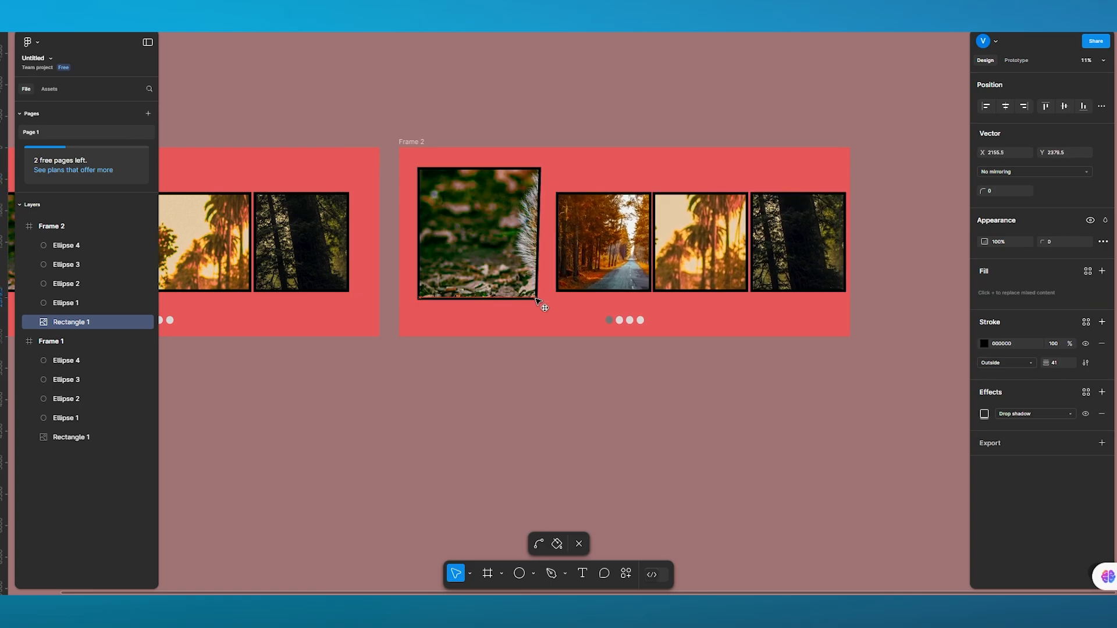
pyautogui.moveTo(540, 300); pyautogui.dragTo(536, 299)
pyautogui.hotkey('ctrl', 'a')
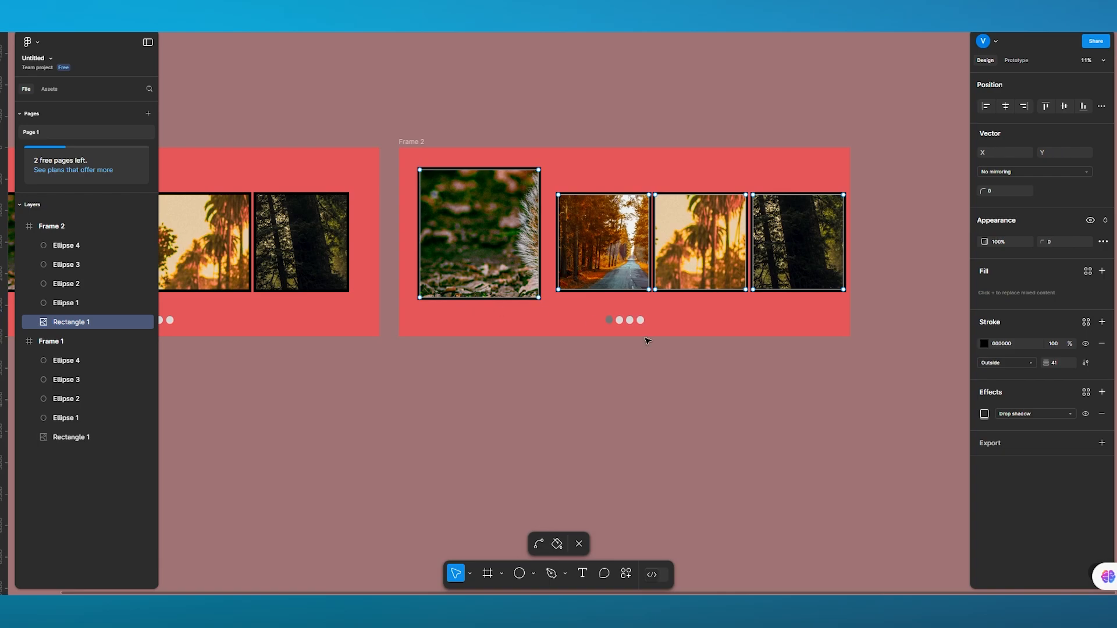
# Leave vector editing, duplicate Frame 1 and place the copy to the right of Frame 2 at X 13473
pyautogui.keyDown('ctrl'); pyautogui.scroll(-5, 634, 410); pyautogui.keyUp('ctrl')
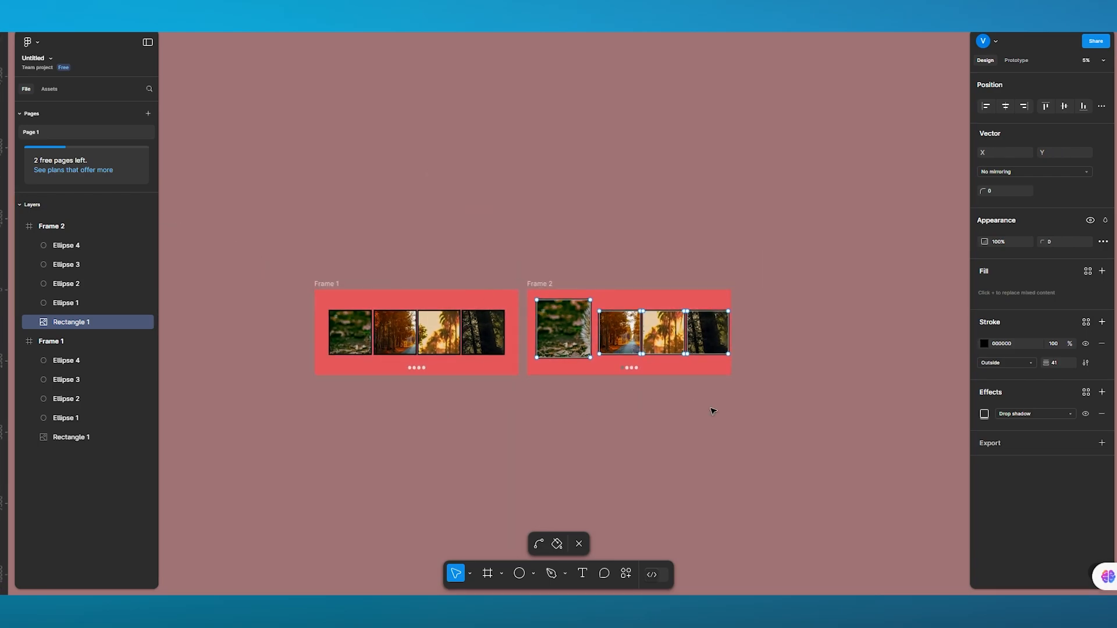
pyautogui.scroll(-3, 724, 429)
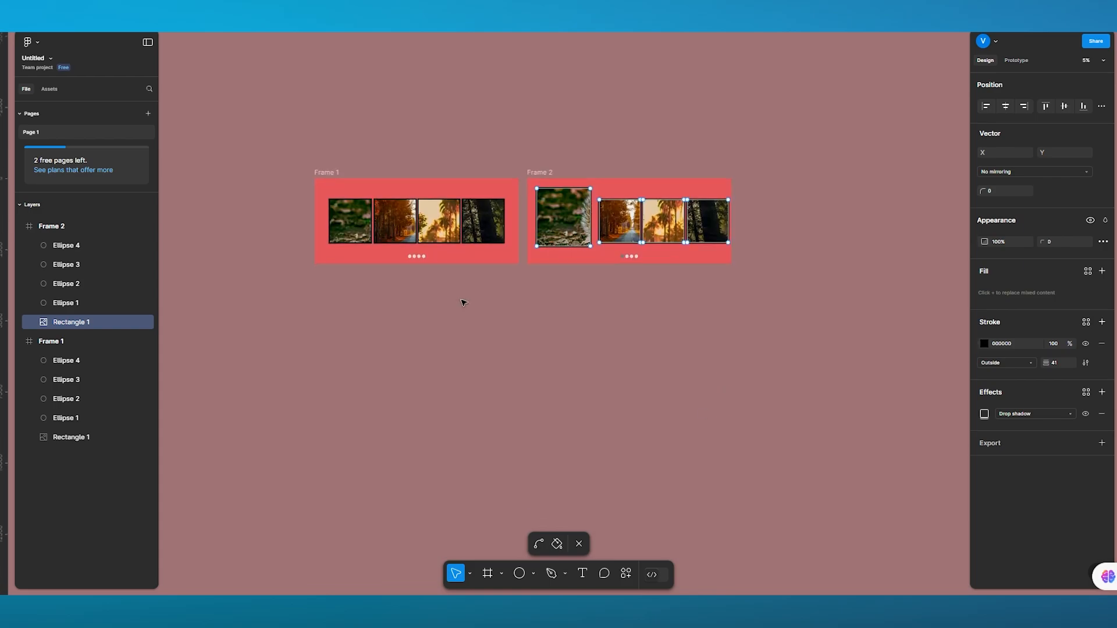
pyautogui.moveTo(401, 237); pyautogui.dragTo(323, 141)
pyautogui.moveTo(243, 148); pyautogui.dragTo(535, 299)
pyautogui.press('Escape')
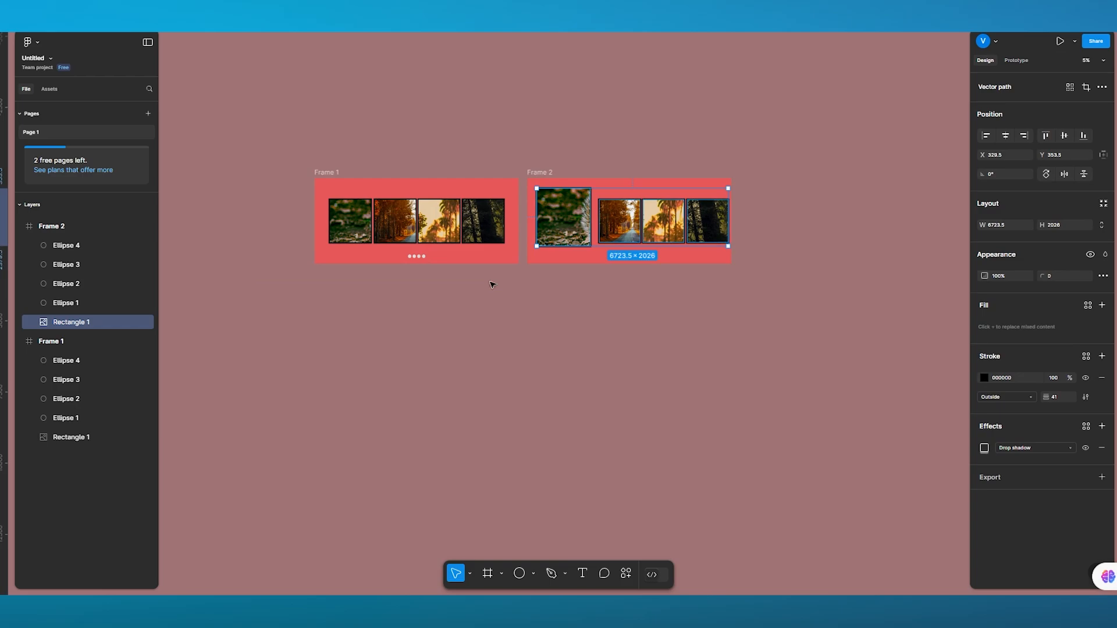
pyautogui.moveTo(287, 129); pyautogui.dragTo(525, 329)
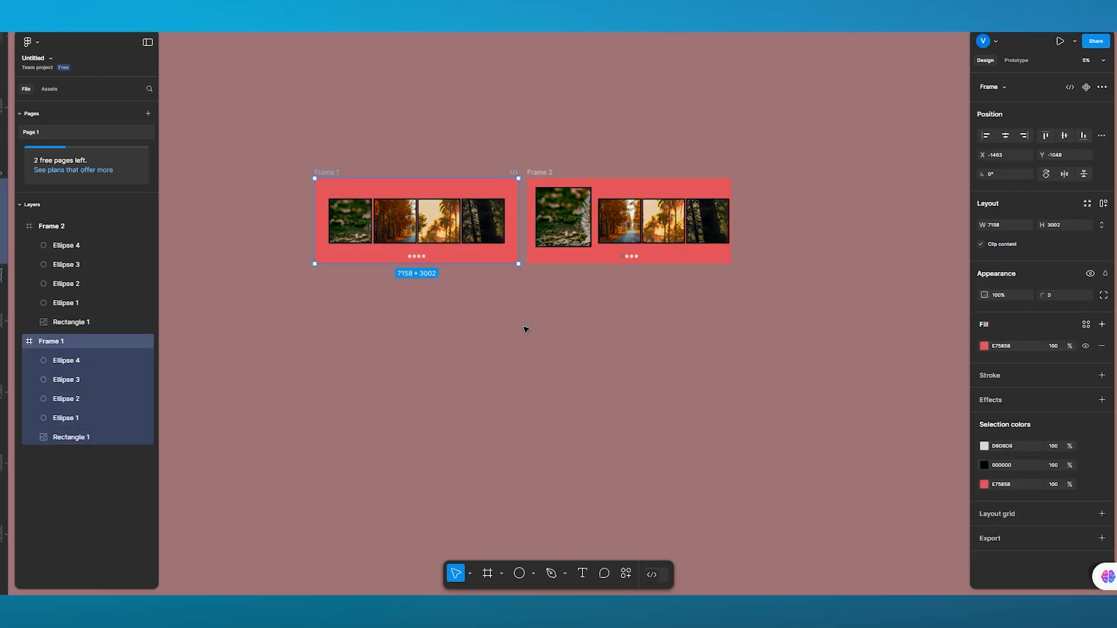
pyautogui.hotkey('ctrl', 'd')
pyautogui.hscroll(3, 749, 296)
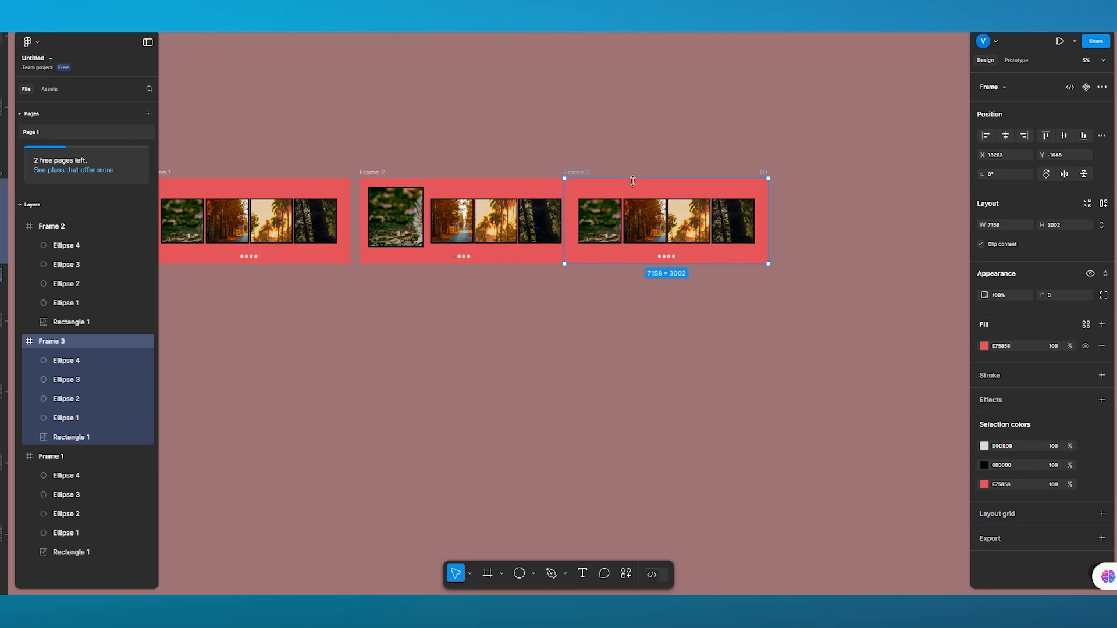
pyautogui.moveTo(639, 190); pyautogui.dragTo(640, 190)
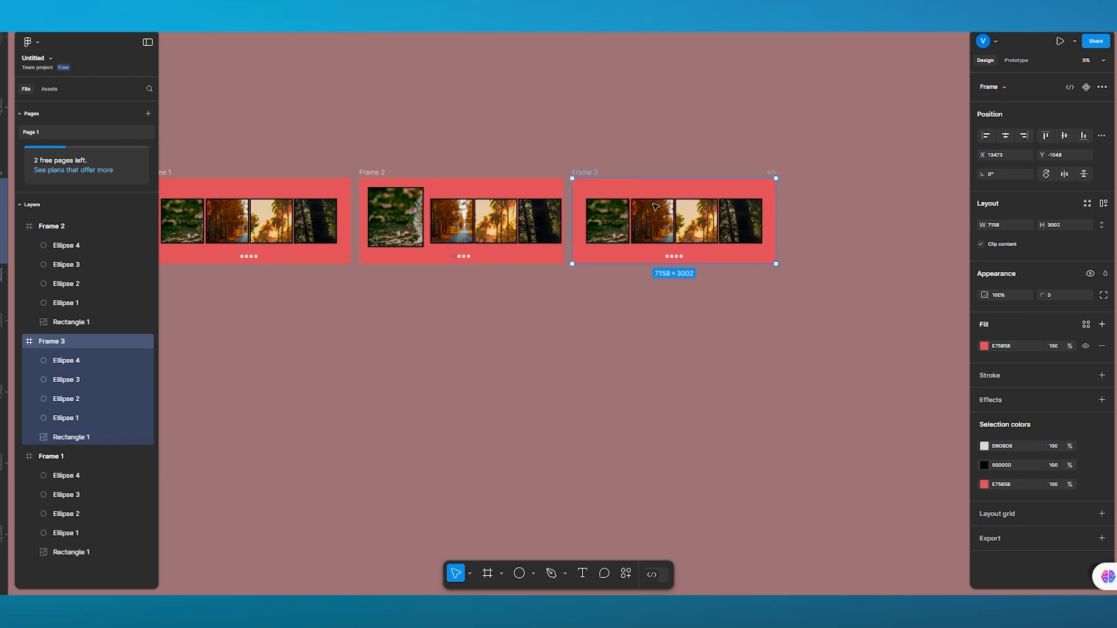
# Move Frame 3 further right to X 13815
pyautogui.scroll(5, 663, 301)
pyautogui.scroll(3, 663, 302)
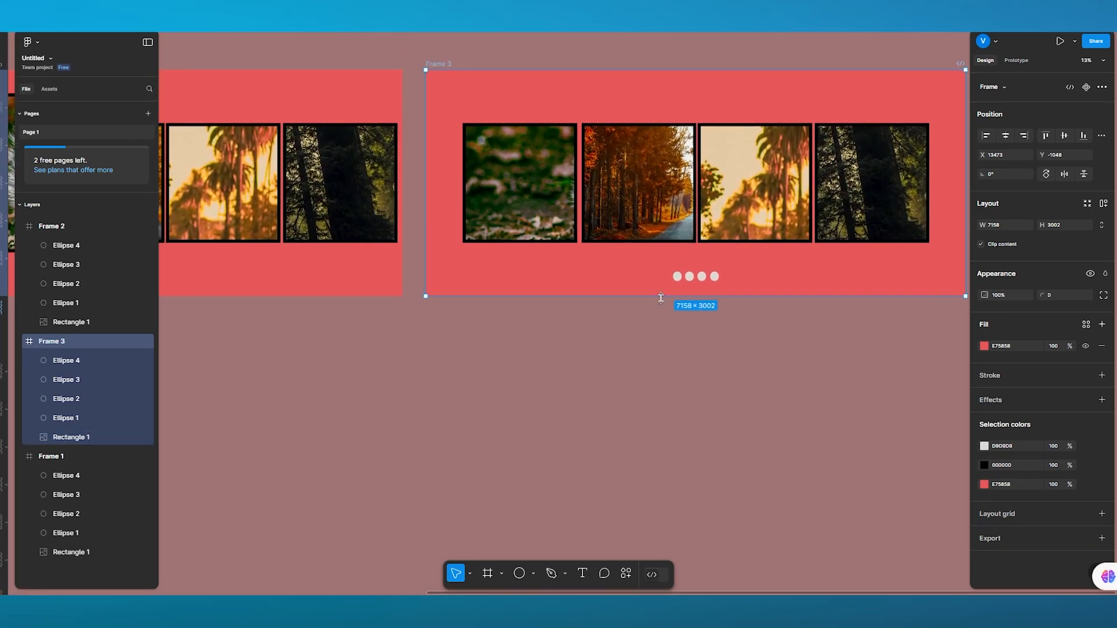
pyautogui.moveTo(754, 213); pyautogui.dragTo(779, 214)
pyautogui.hscroll(3, 677, 205)
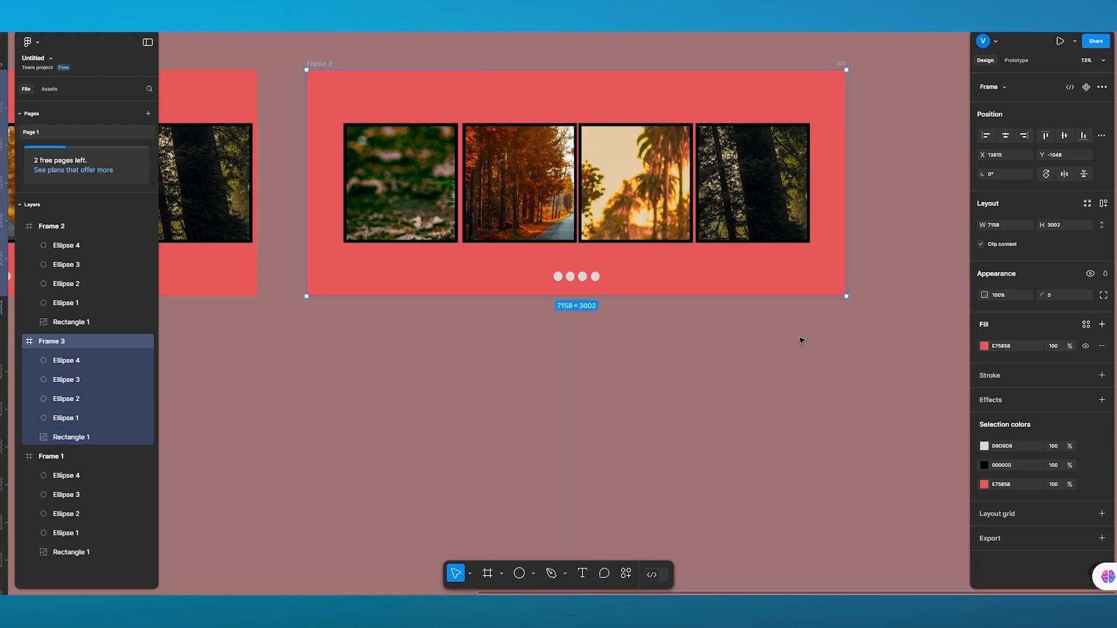
# Edit the photo row's vector in Frame 3 and shift the third and fourth photos right, with the fourth level at the frame's edge
pyautogui.doubleClick(677, 204)
pyautogui.moveTo(654, 194); pyautogui.dragTo(668, 195)
pyautogui.press('Escape')
pyautogui.moveTo(748, 192); pyautogui.dragTo(781, 192)
pyautogui.doubleClick(788, 194)
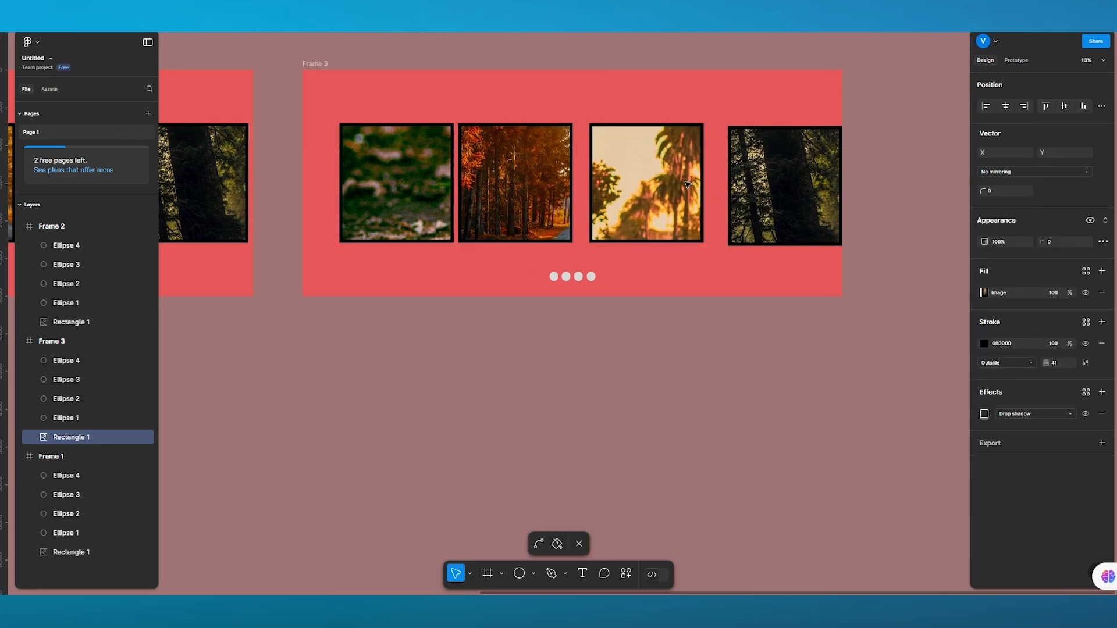
pyautogui.hotkey('ctrl', 'a')
pyautogui.moveTo(671, 183); pyautogui.dragTo(675, 187)
pyautogui.hotkey('ctrl', 'z')
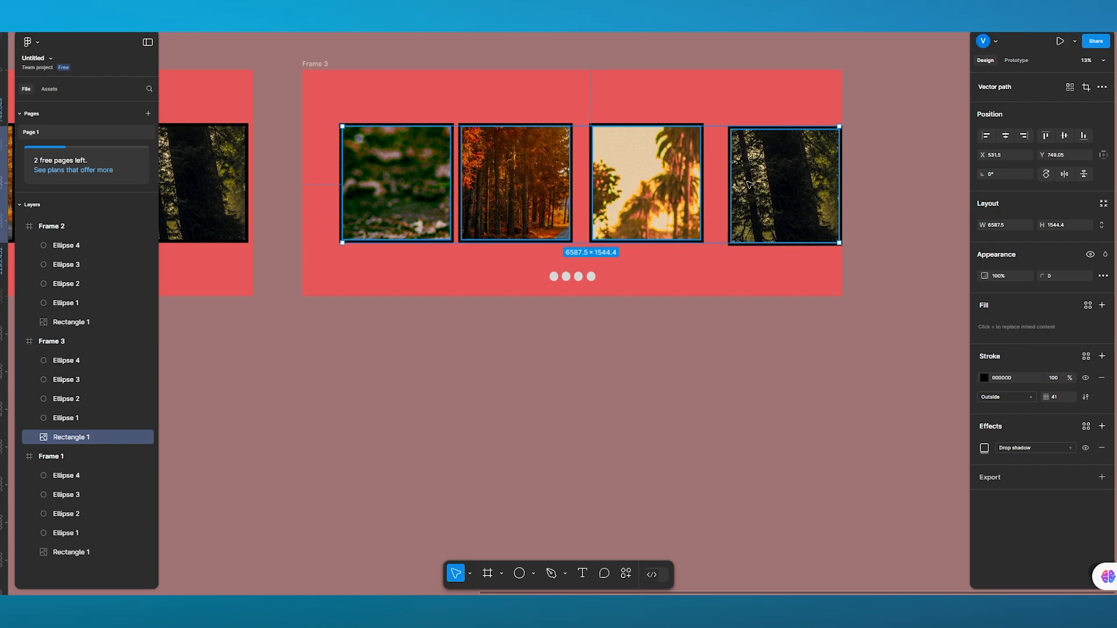
pyautogui.doubleClick(763, 189)
pyautogui.click(778, 191)
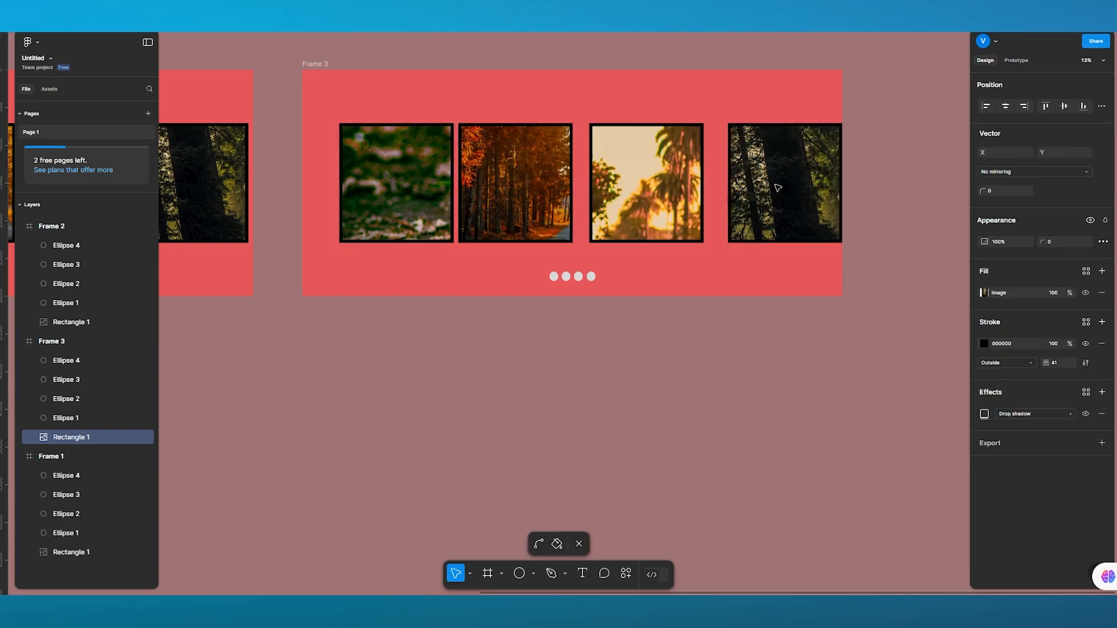
# Move Frame 3's third photo further right beside the fourth and the first photo left, opening space around the second
pyautogui.press('Escape')
pyautogui.doubleClick(673, 191)
pyautogui.click(673, 191)
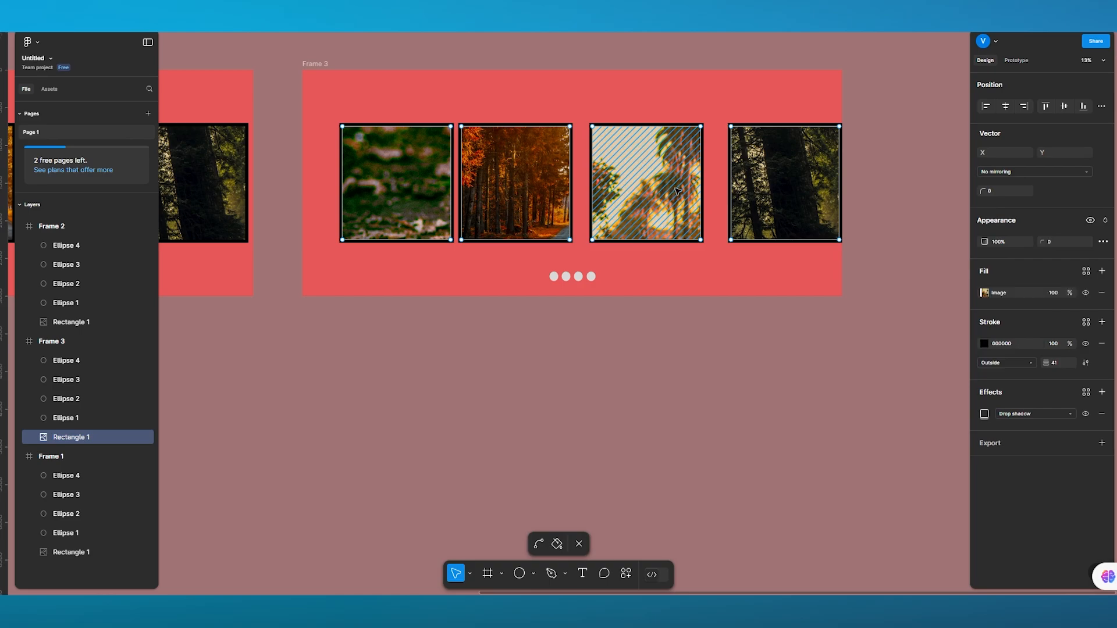
pyautogui.moveTo(673, 191); pyautogui.dragTo(692, 195)
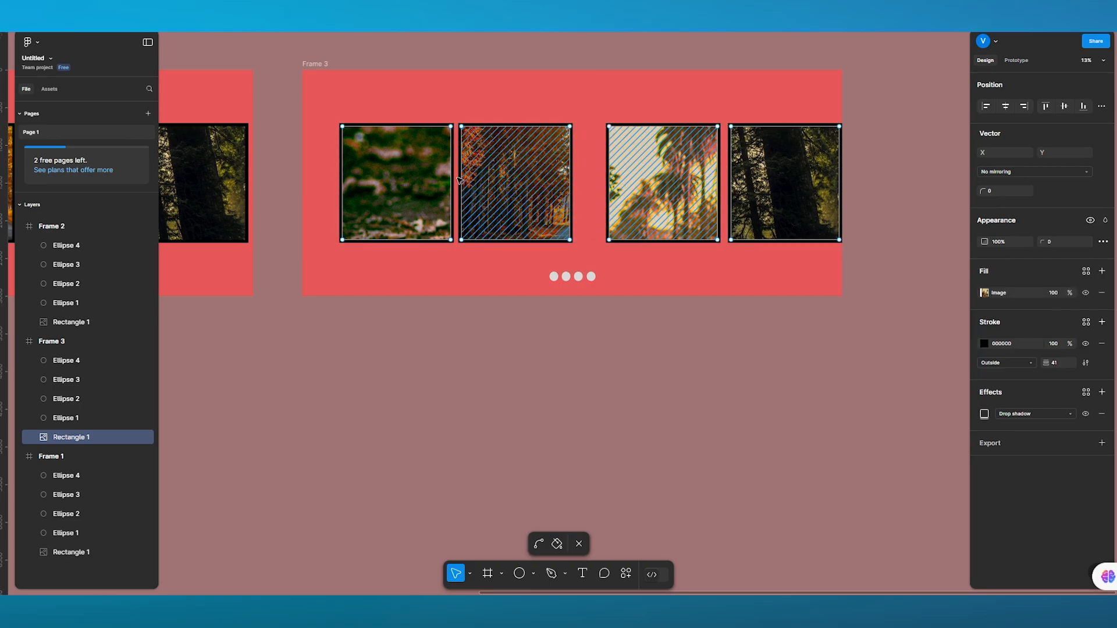
pyautogui.press('Escape')
pyautogui.doubleClick(430, 190)
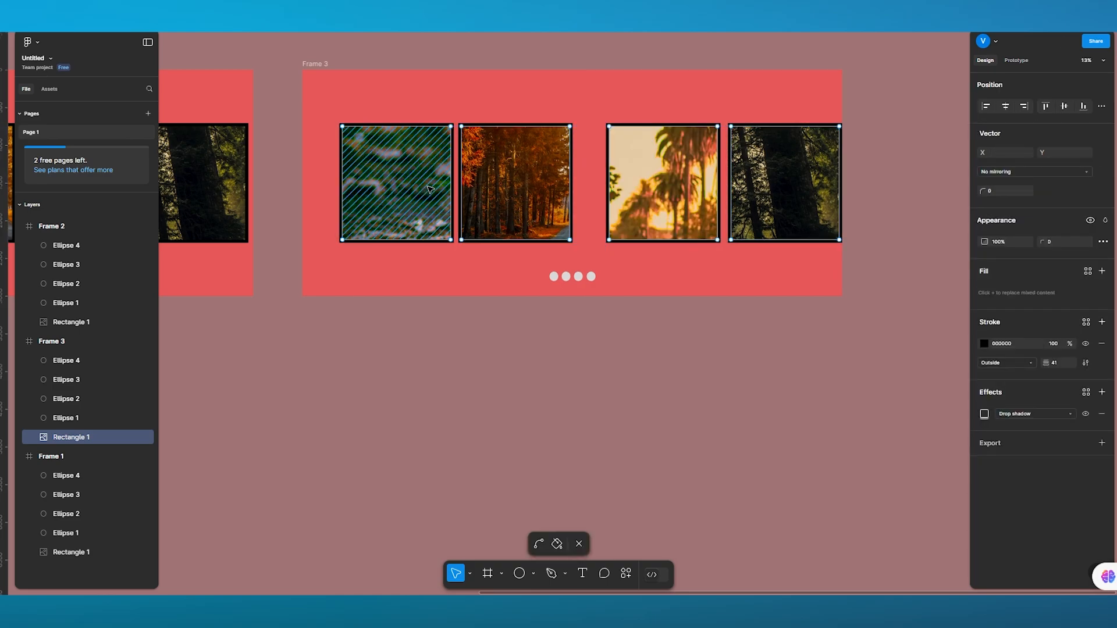
pyautogui.click(431, 189)
pyautogui.moveTo(430, 189); pyautogui.dragTo(401, 194)
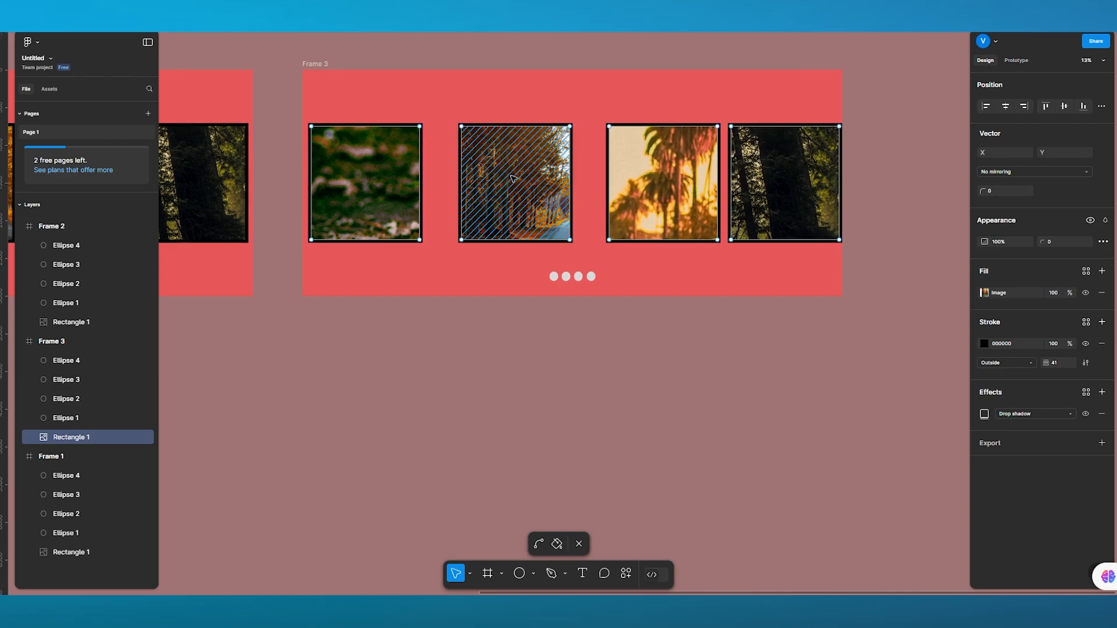
# Enlarge the second photo in Frame 3 by moving its corner points outward, with lower corners at Y 2438.5, and leave vector editing
pyautogui.moveTo(462, 127); pyautogui.dragTo(428, 90)
pyautogui.click(564, 132)
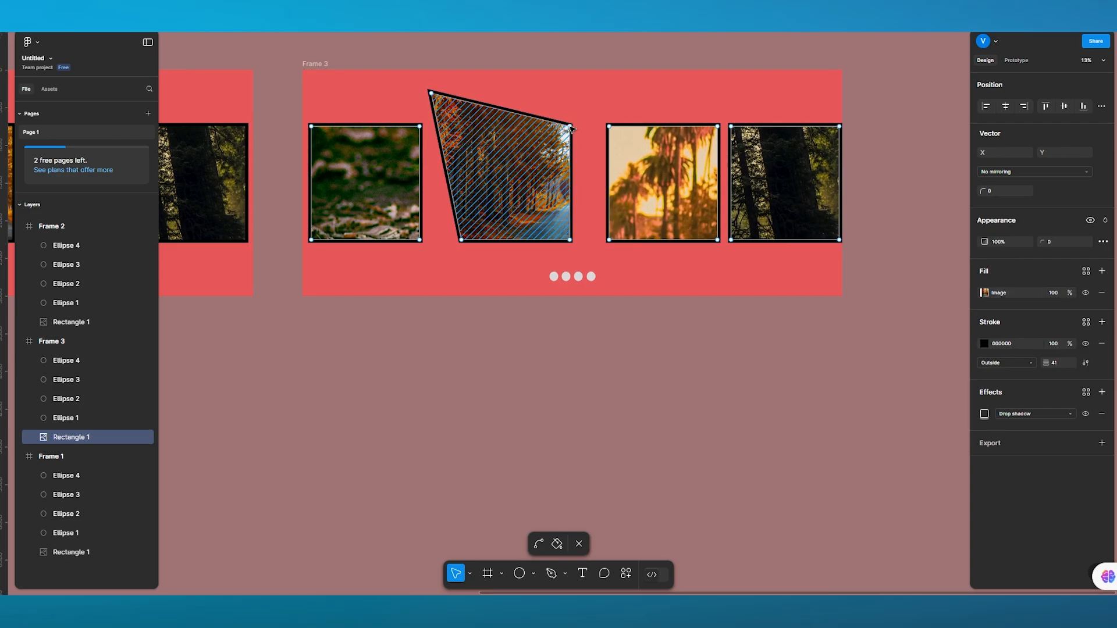
pyautogui.moveTo(572, 127); pyautogui.dragTo(576, 92)
pyautogui.moveTo(461, 240); pyautogui.dragTo(434, 247)
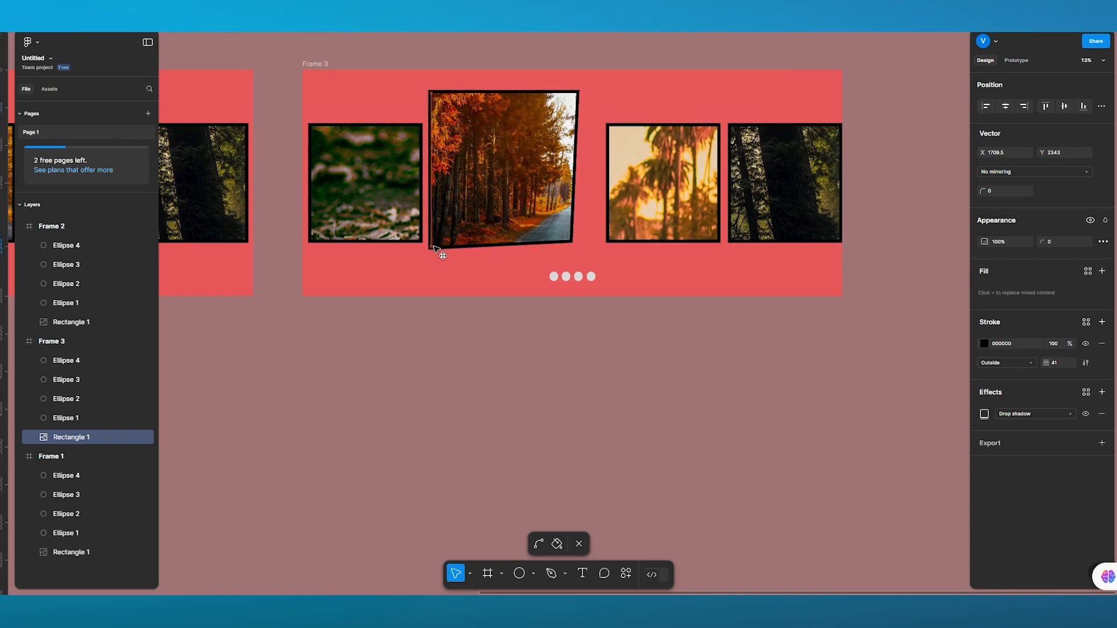
pyautogui.moveTo(572, 242); pyautogui.dragTo(593, 255)
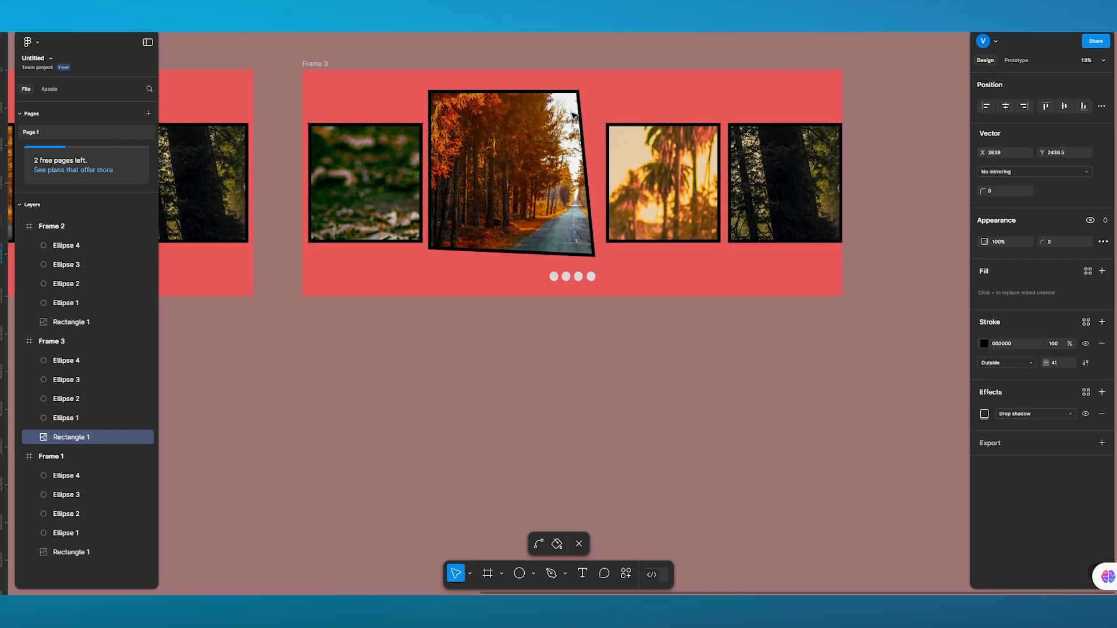
pyautogui.moveTo(577, 92); pyautogui.dragTo(592, 90)
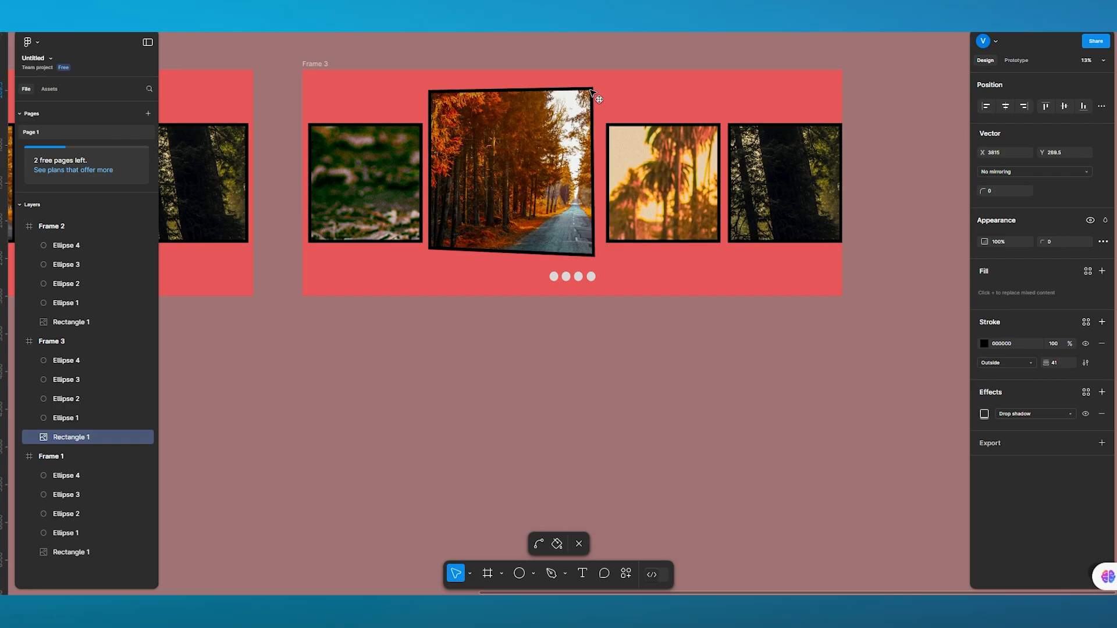
pyautogui.moveTo(430, 249); pyautogui.dragTo(432, 254)
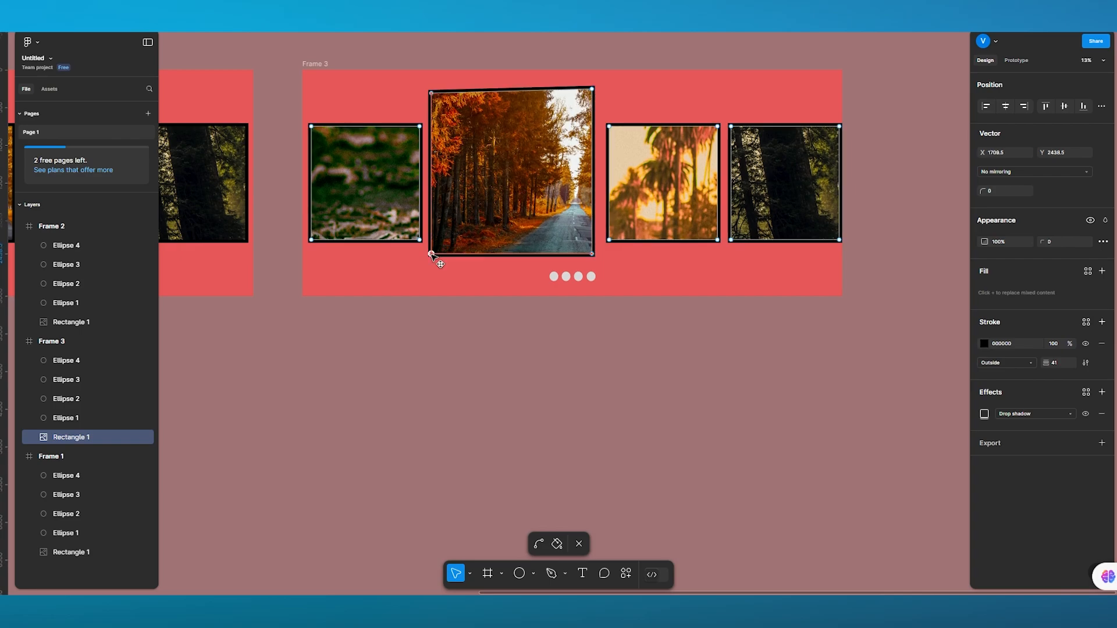
pyautogui.click(572, 282)
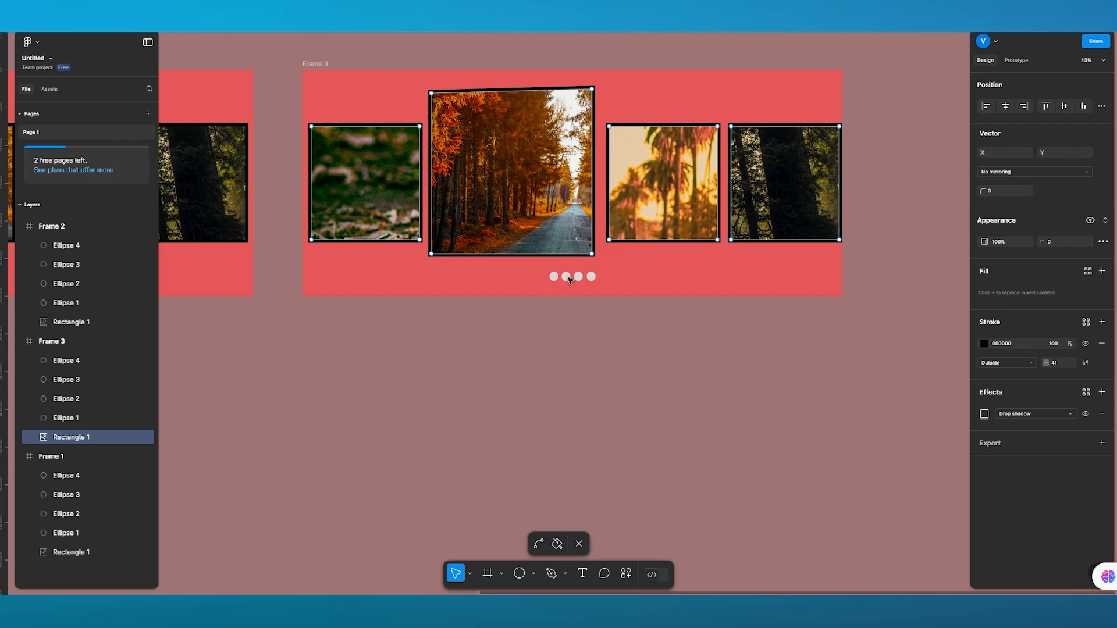
pyautogui.press('Escape')
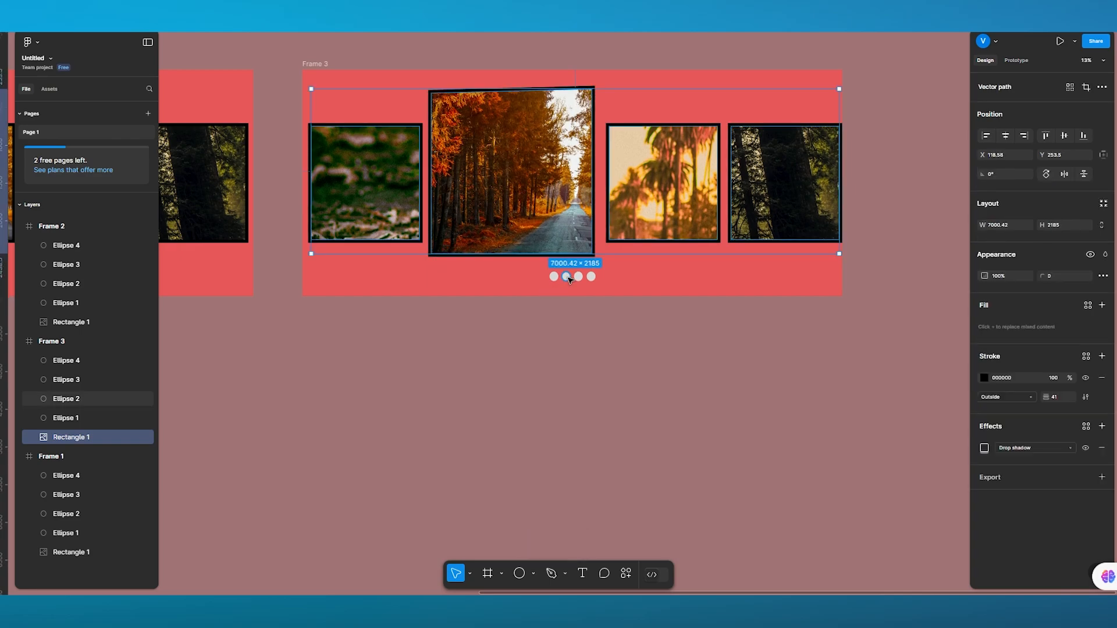
pyautogui.click(983, 378)
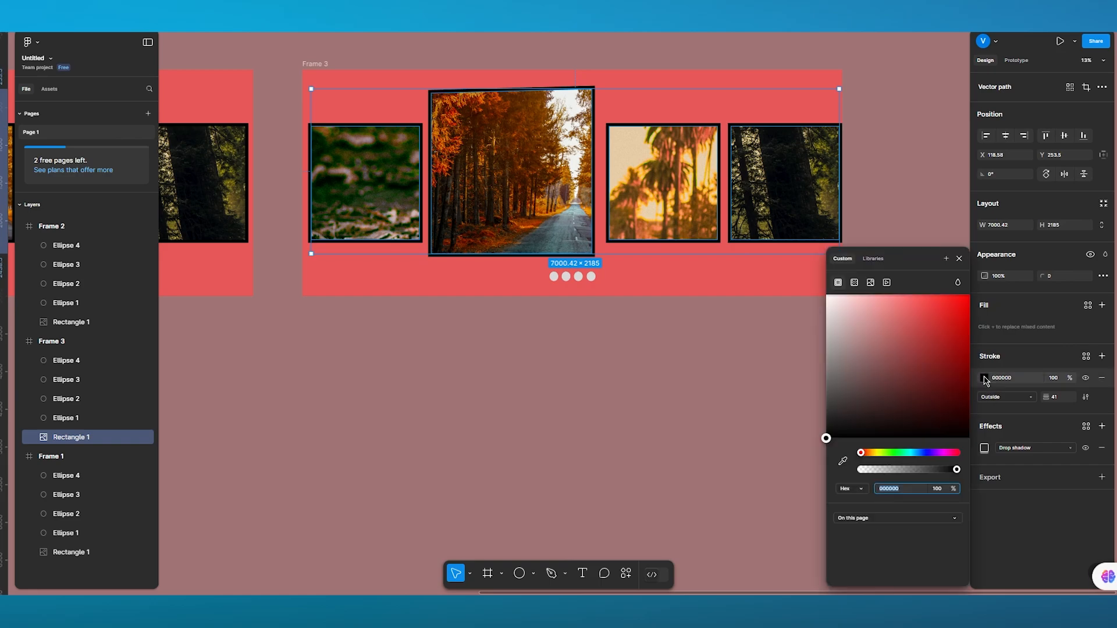
pyautogui.click(843, 338)
pyautogui.click(832, 355)
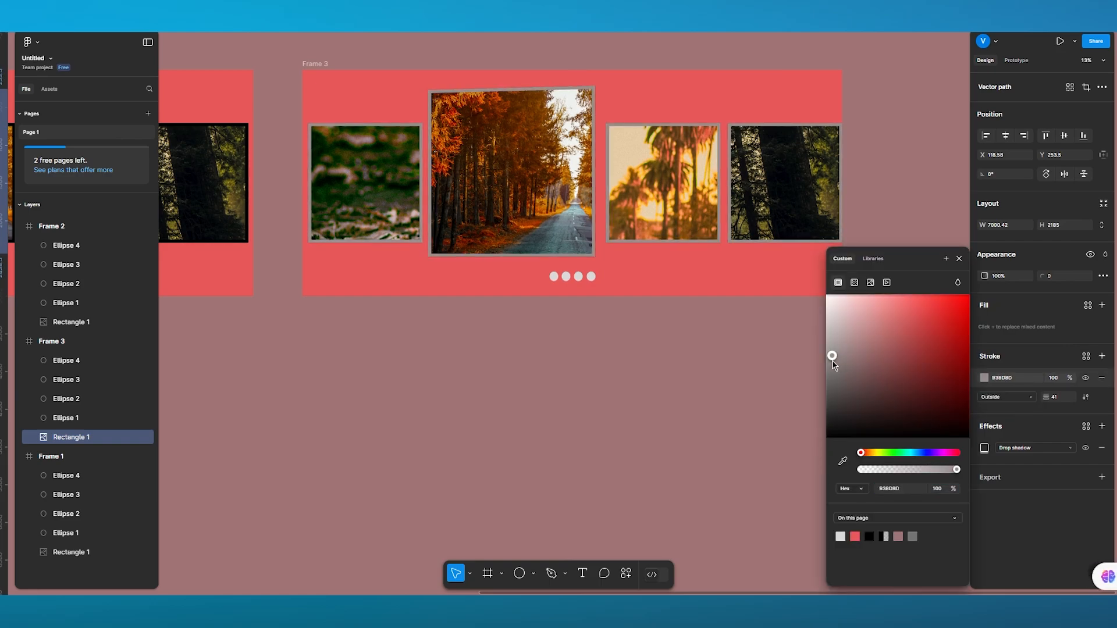
pyautogui.hotkey('ctrl', 'z')
pyautogui.hotkey('ctrl', 'z')
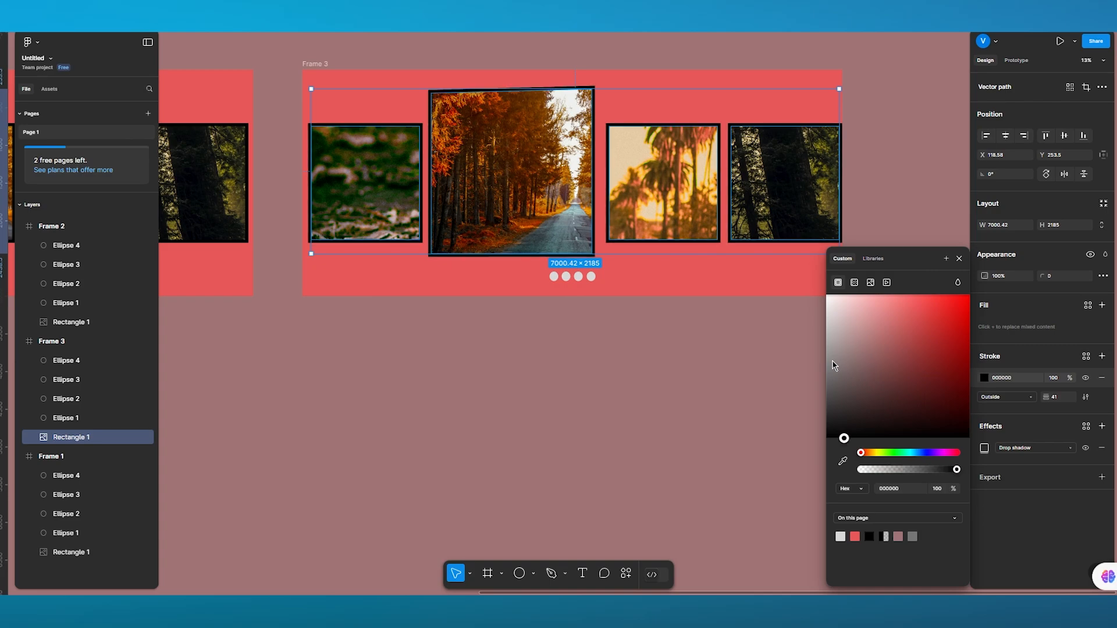
pyautogui.click(659, 324)
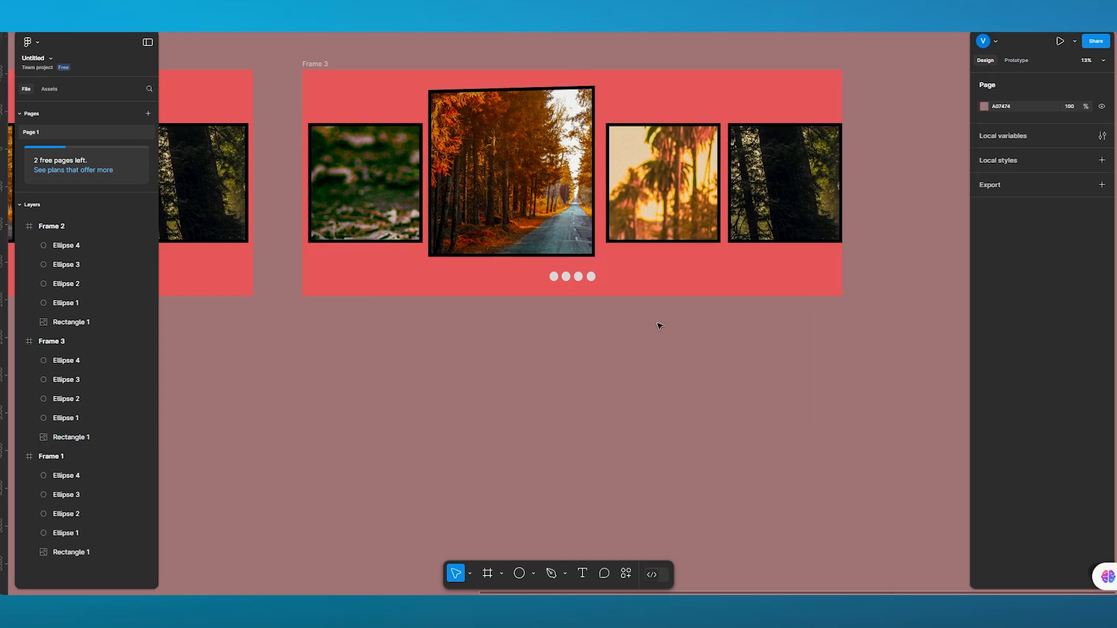
# Darken the fill of the second navigation dot in Frame 3 to grey
pyautogui.click(566, 276)
pyautogui.click(984, 326)
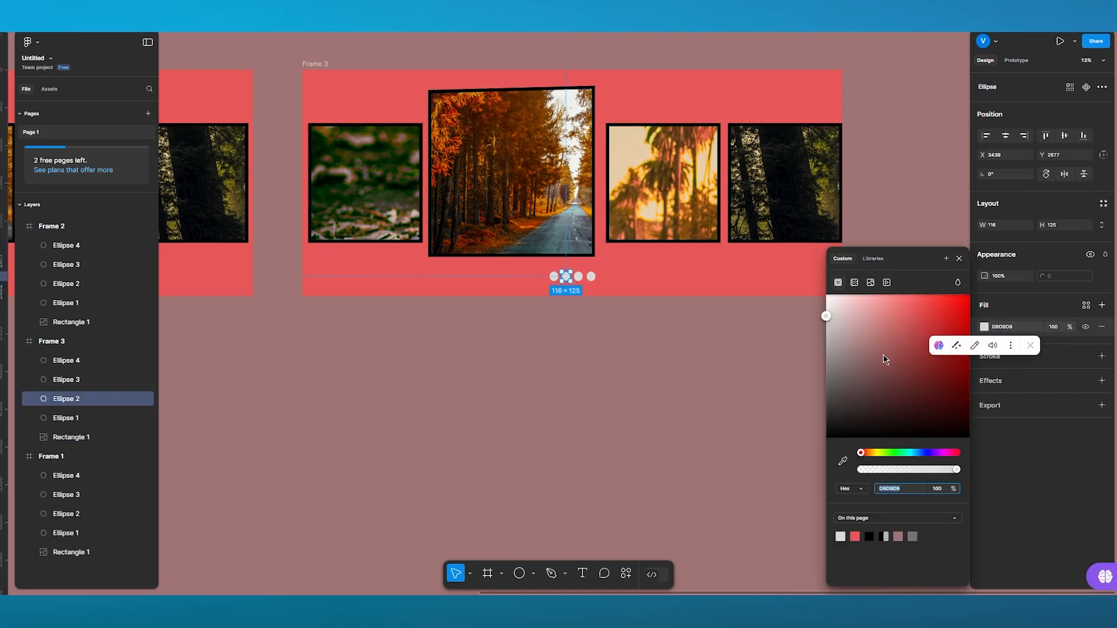
pyautogui.click(701, 387)
# Straighten the upper edge of Frame 3's enlarged second photo by lowering its upper-right corner point level with the upper-left one
pyautogui.hscroll(-4, 701, 387)
pyautogui.scroll(-5, 701, 386)
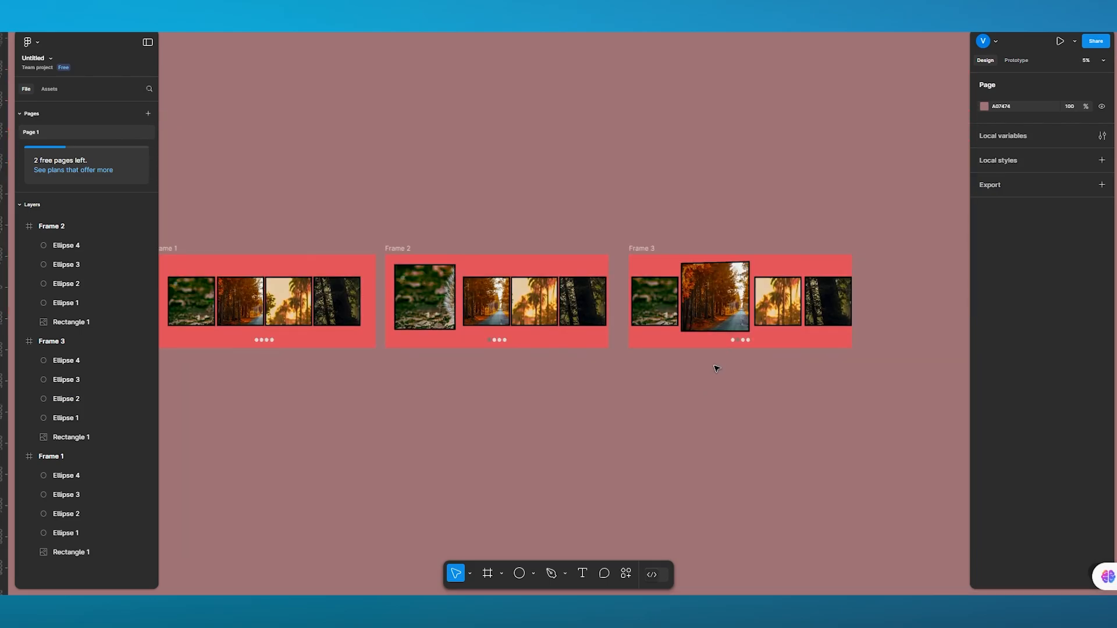
pyautogui.scroll(3, 712, 355)
pyautogui.click(745, 213)
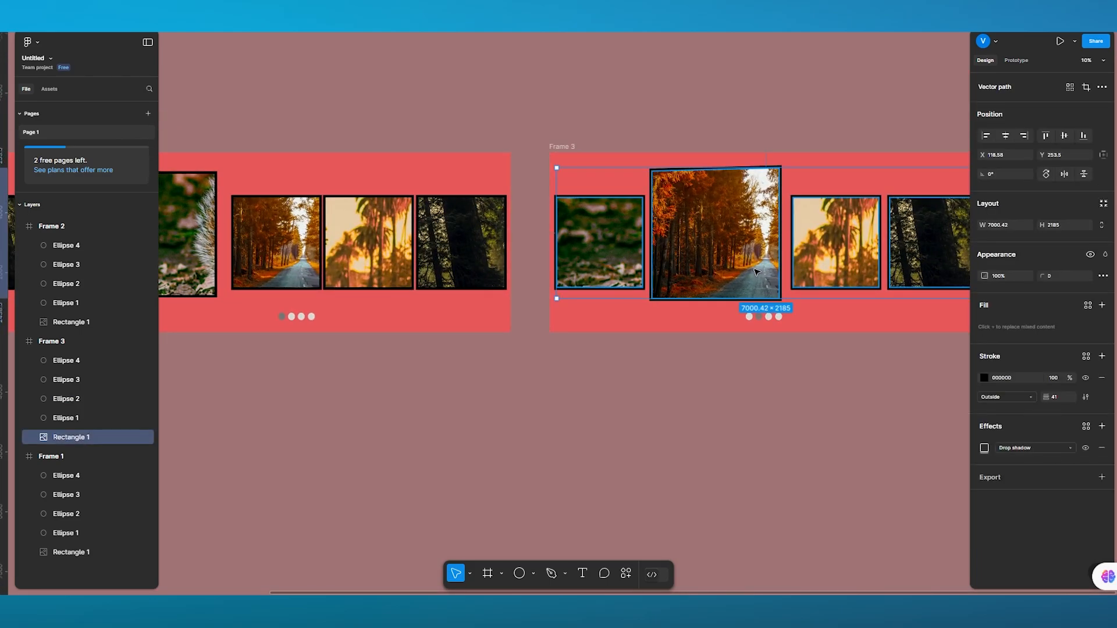
pyautogui.doubleClick(744, 213)
pyautogui.click(780, 169)
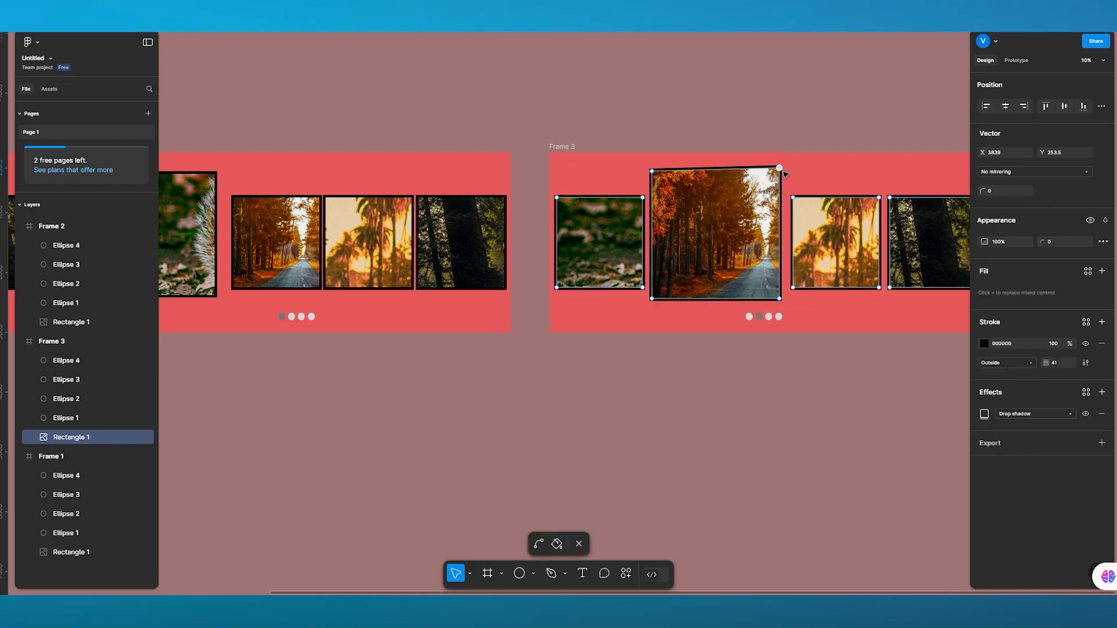
pyautogui.moveTo(782, 170); pyautogui.dragTo(781, 171)
pyautogui.click(691, 359)
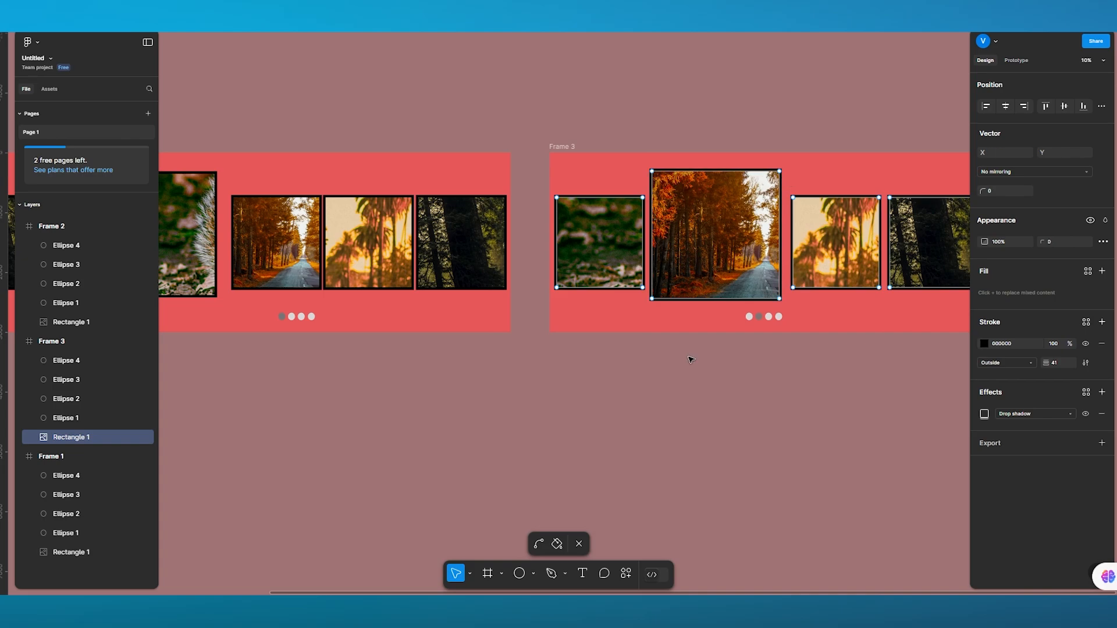
# Switch from design to prototype mode, leave vector editing and clear the selection
pyautogui.scroll(-5, 571, 376)
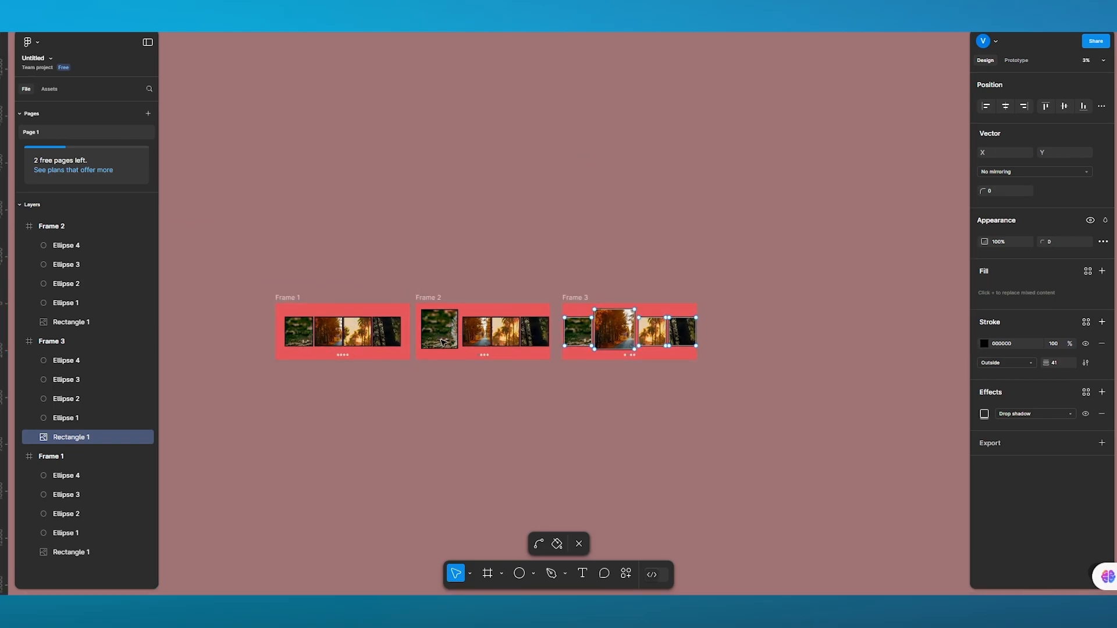
pyautogui.scroll(5, 485, 386)
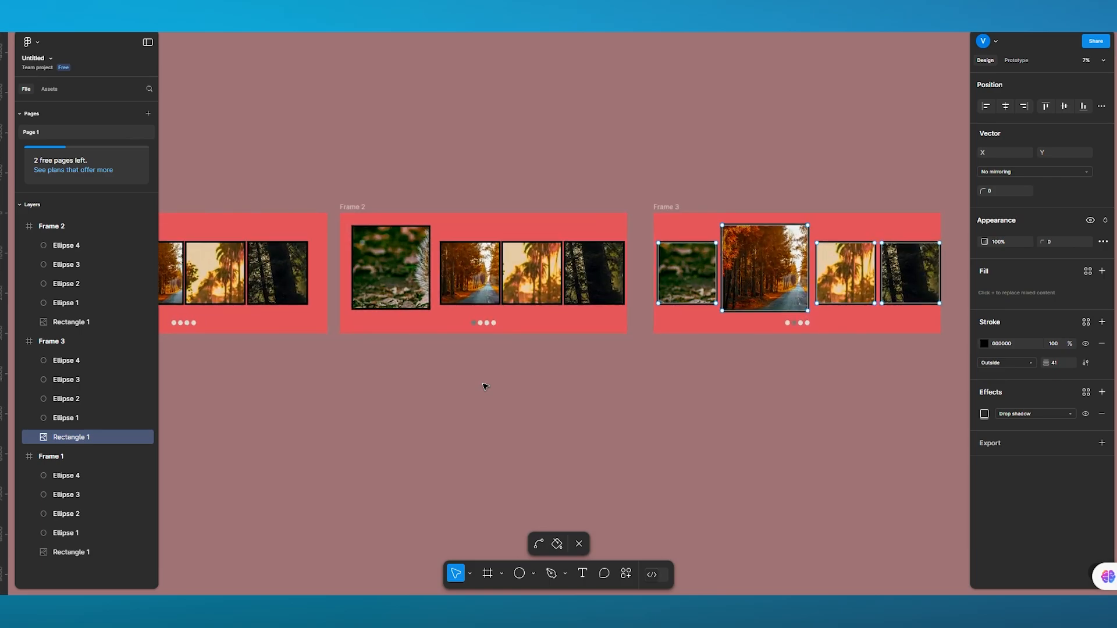
pyautogui.hscroll(-1, 485, 386)
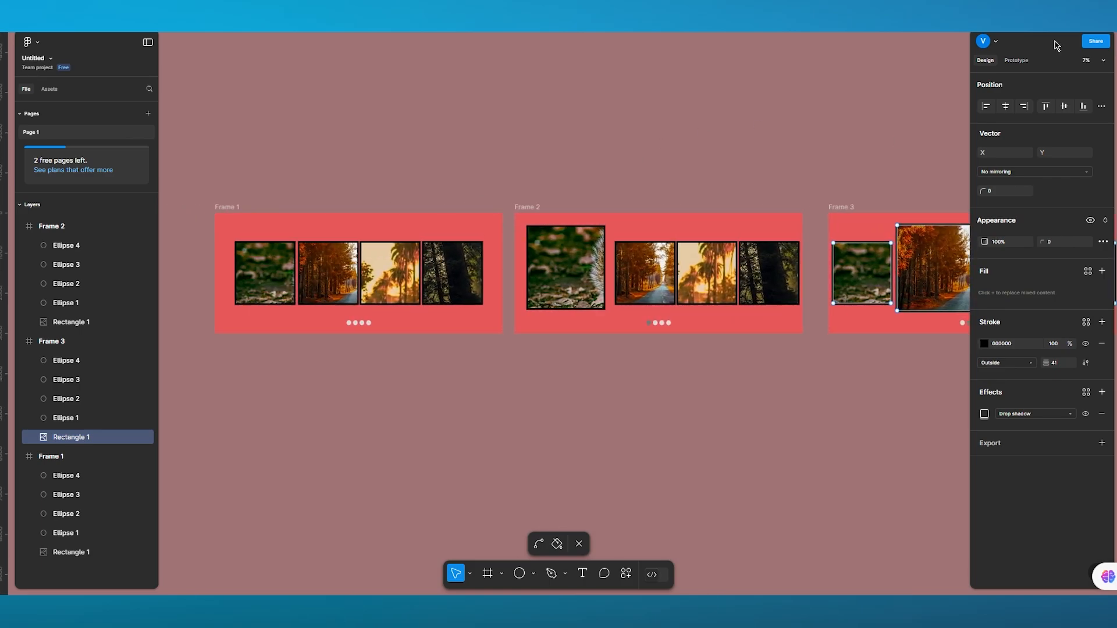
pyautogui.click(1017, 60)
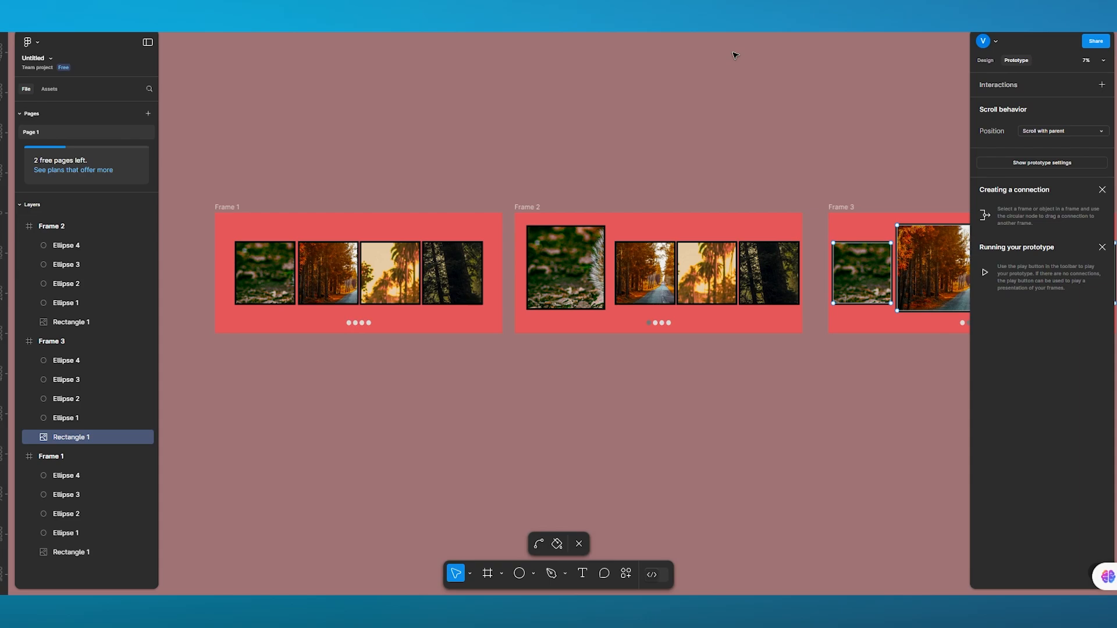
pyautogui.press('Escape')
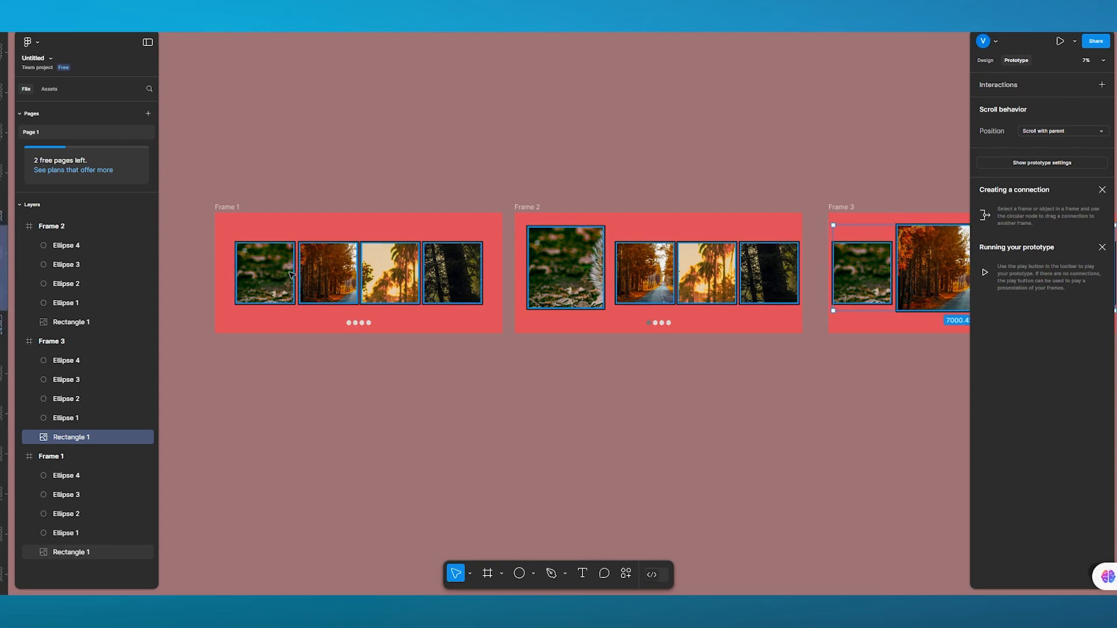
pyautogui.click(485, 268)
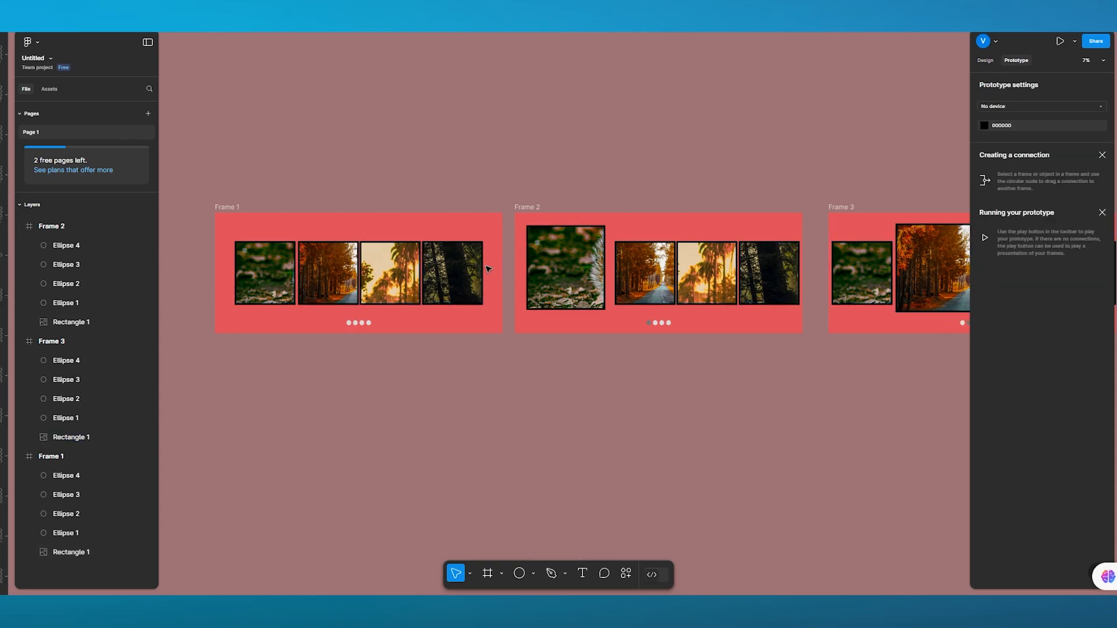
# Connect the photo row in Frame 1 to Frame 2 with a Navigate to interaction triggered On click
pyautogui.click(461, 275)
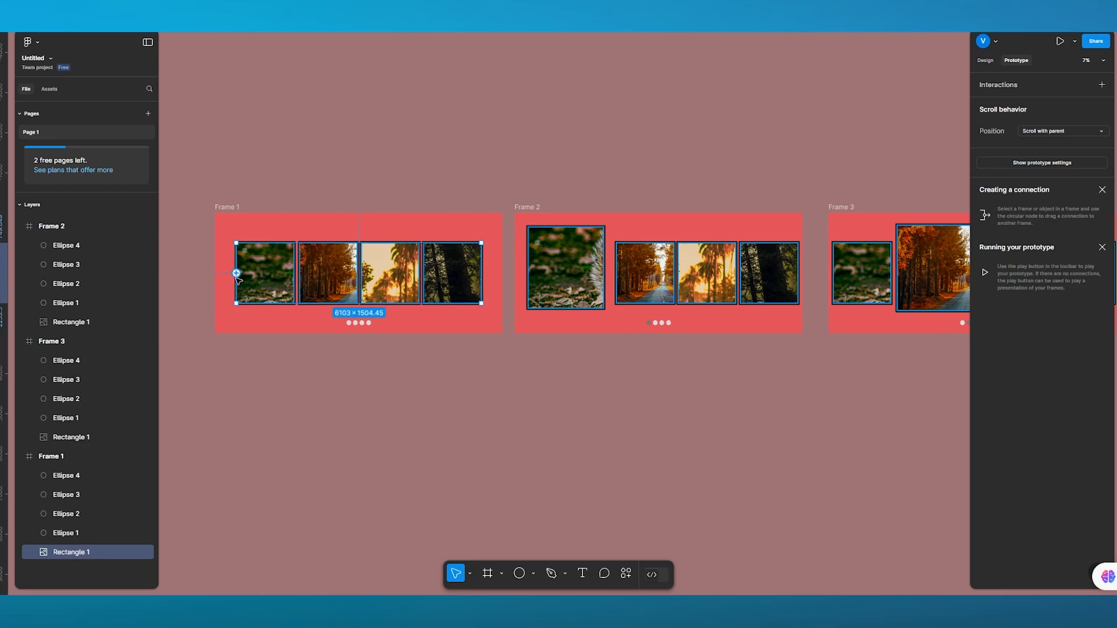
pyautogui.moveTo(481, 273); pyautogui.dragTo(557, 269)
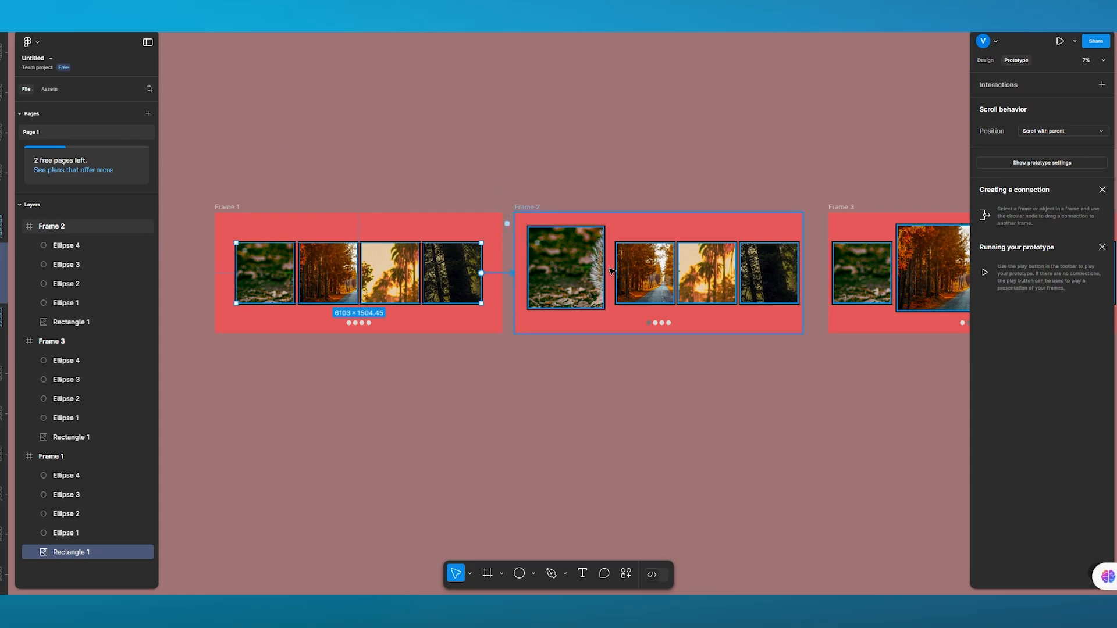
pyautogui.moveTo(611, 271); pyautogui.dragTo(611, 271)
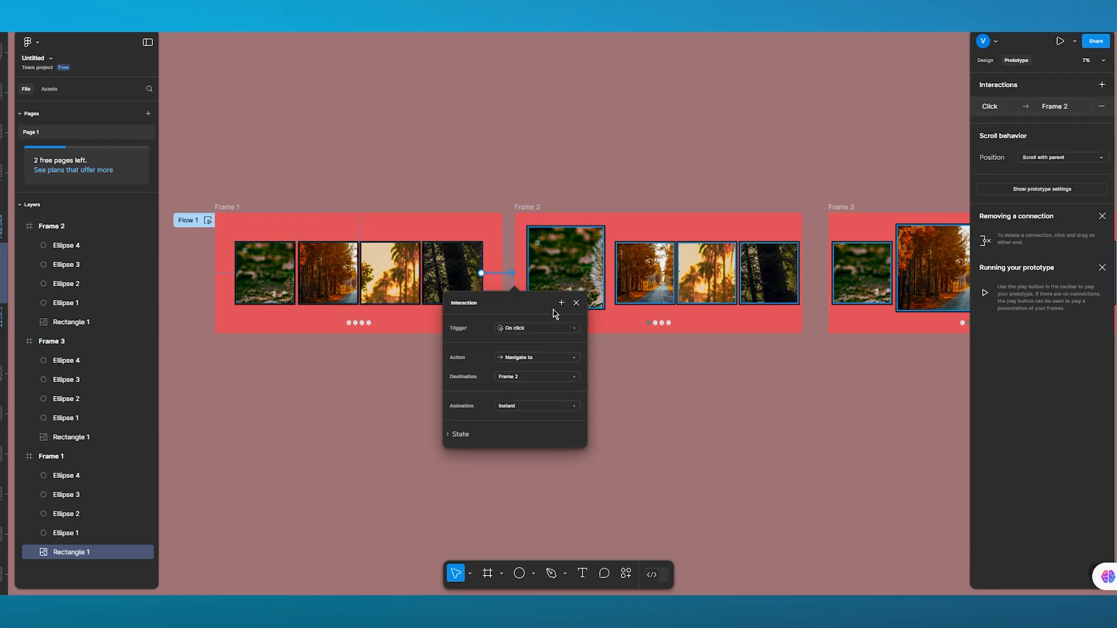
pyautogui.click(541, 330)
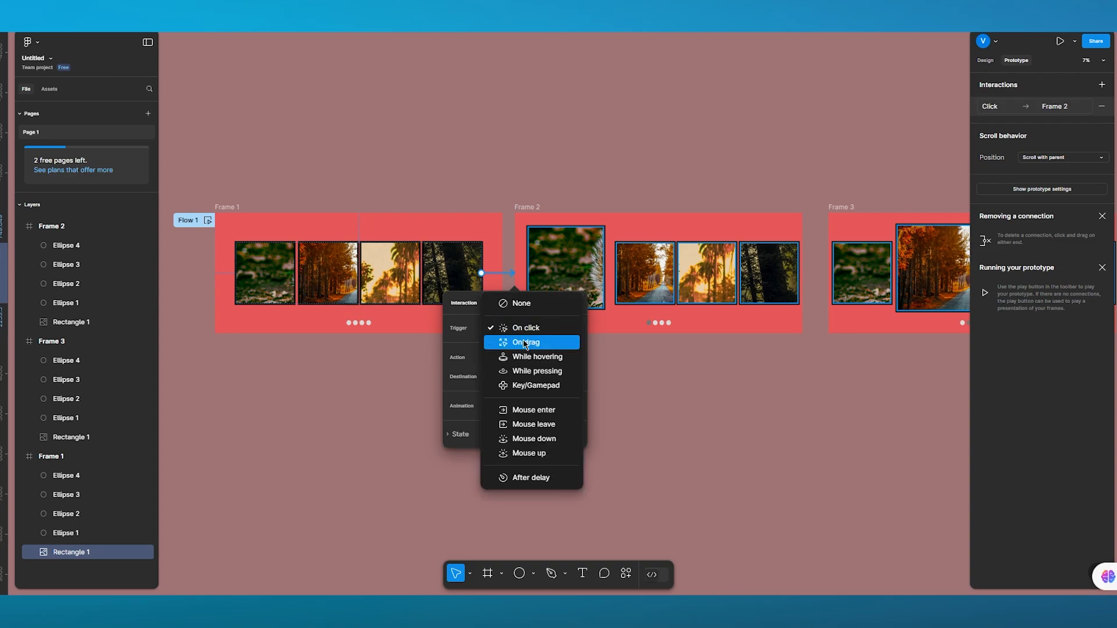
pyautogui.click(524, 329)
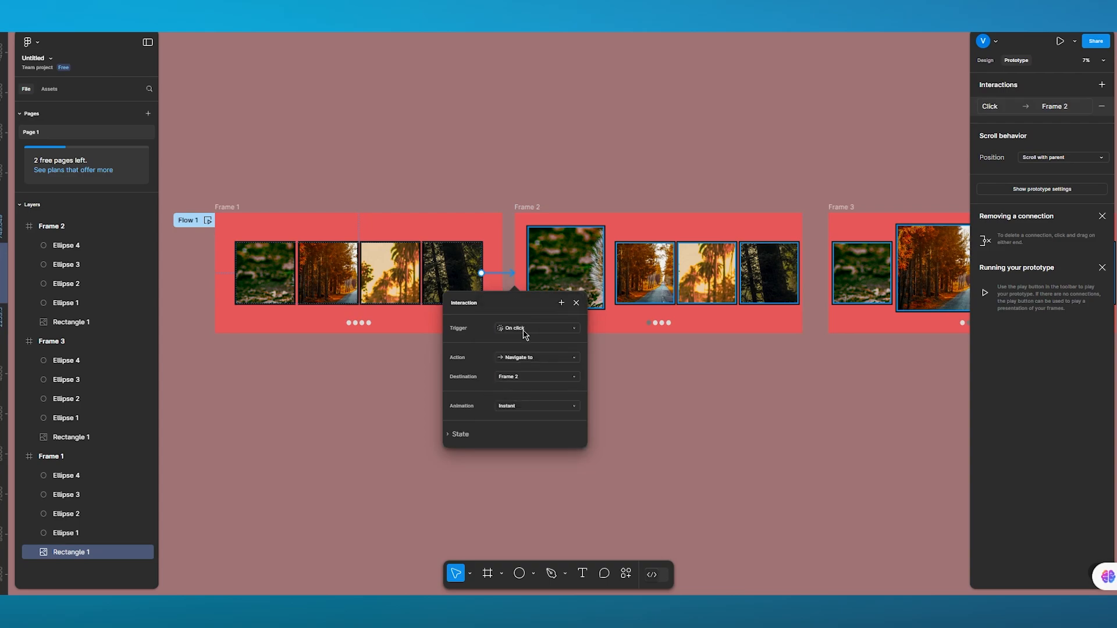
pyautogui.click(578, 305)
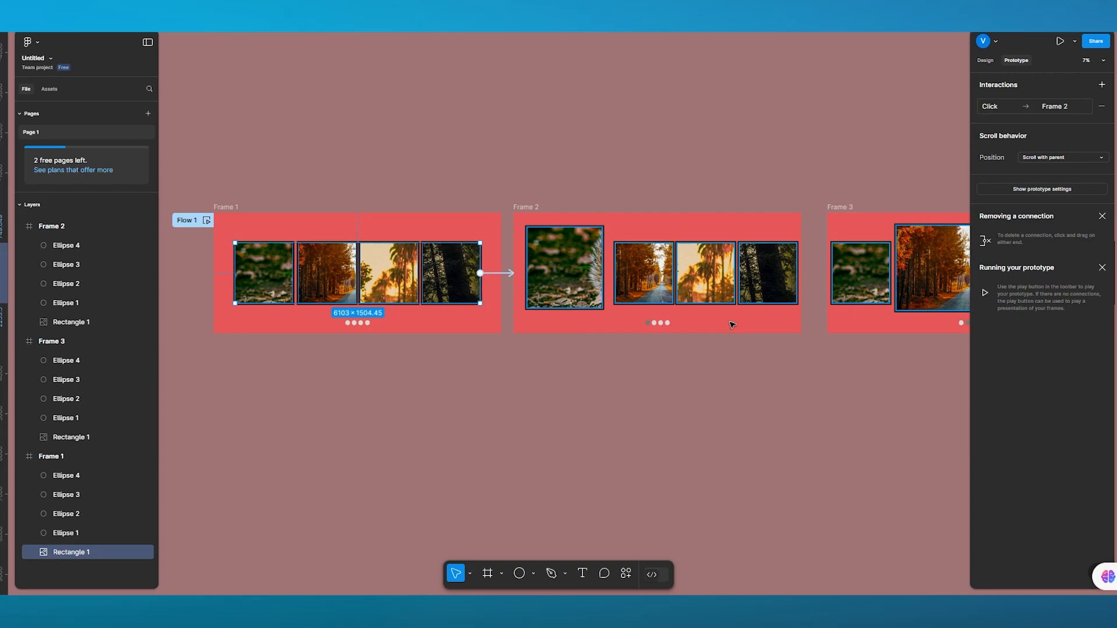
# Connect the photo row in Frame 2 to Frame 3 with a click interaction
pyautogui.hscroll(5, 732, 325)
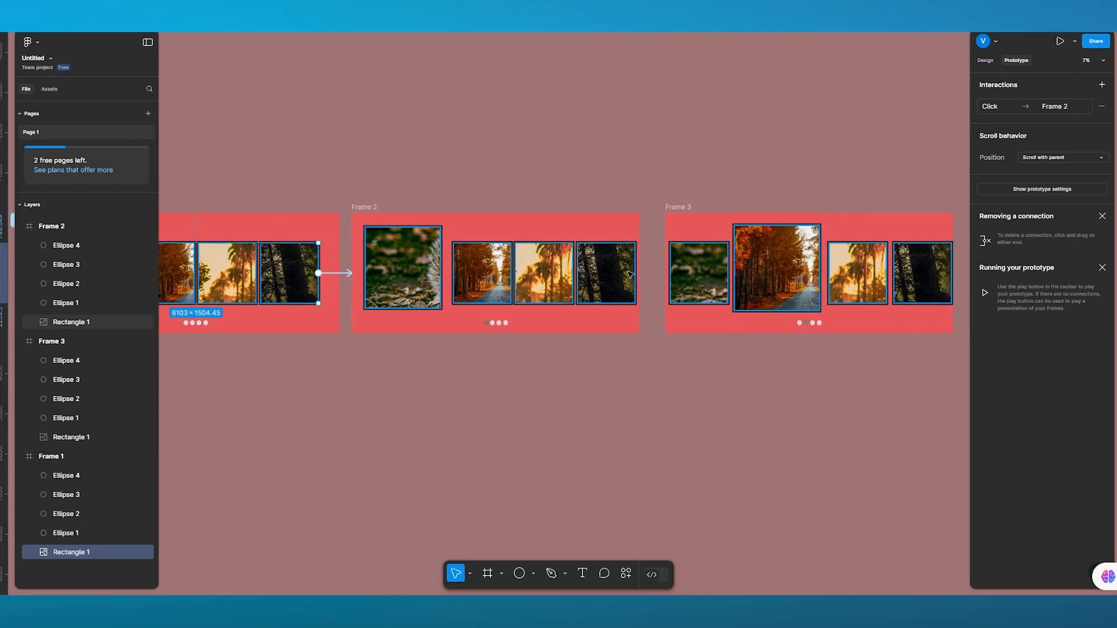
pyautogui.click(630, 274)
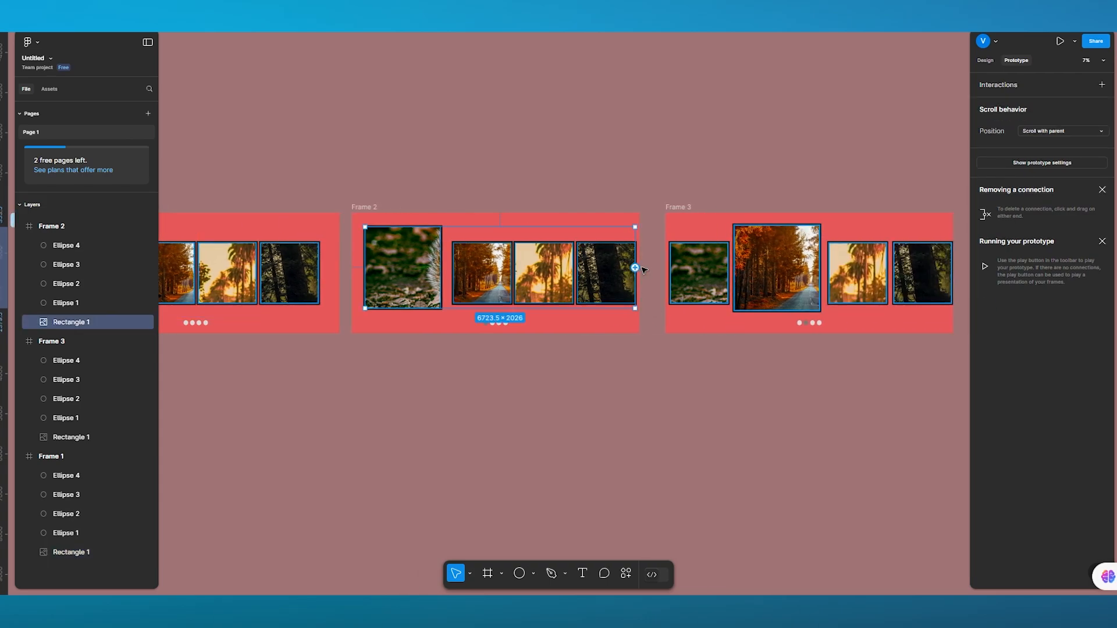
pyautogui.moveTo(635, 268); pyautogui.dragTo(708, 267)
# Connect the first navigation dot in Frame 1 to Frame 2 with an On click, Navigate to interaction using Instant animation
pyautogui.click(498, 324)
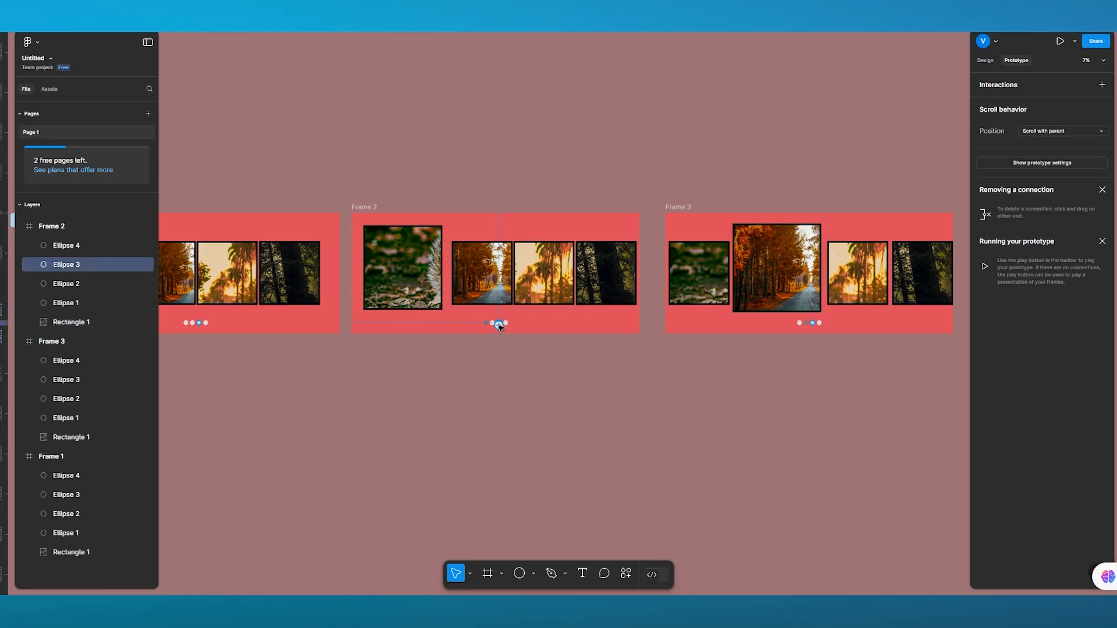
pyautogui.click(485, 323)
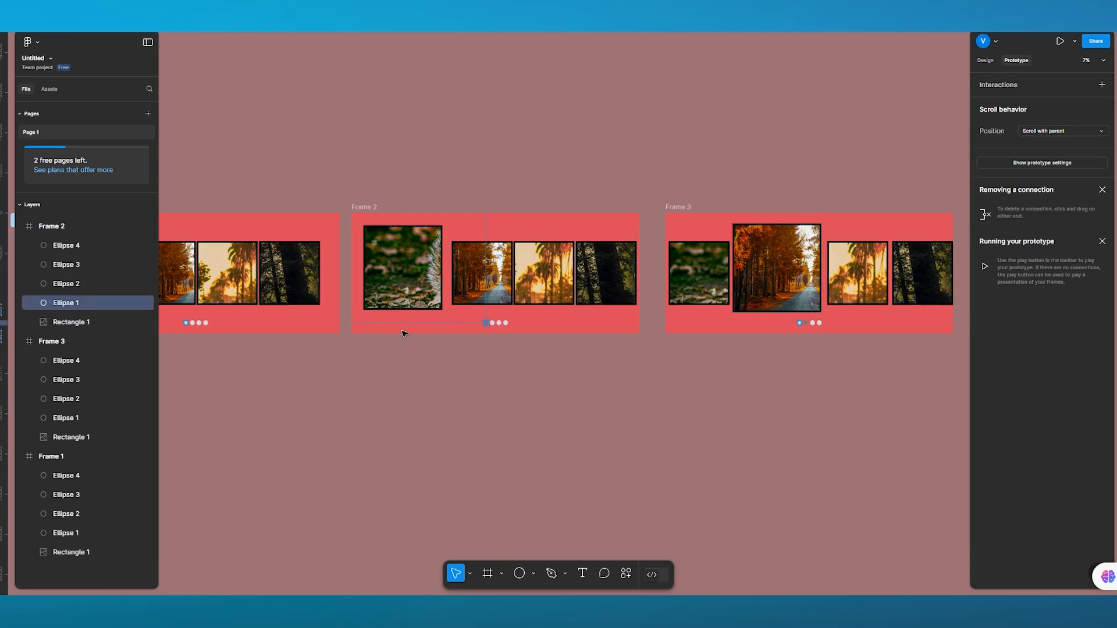
pyautogui.click(187, 323)
pyautogui.moveTo(194, 322); pyautogui.dragTo(381, 311)
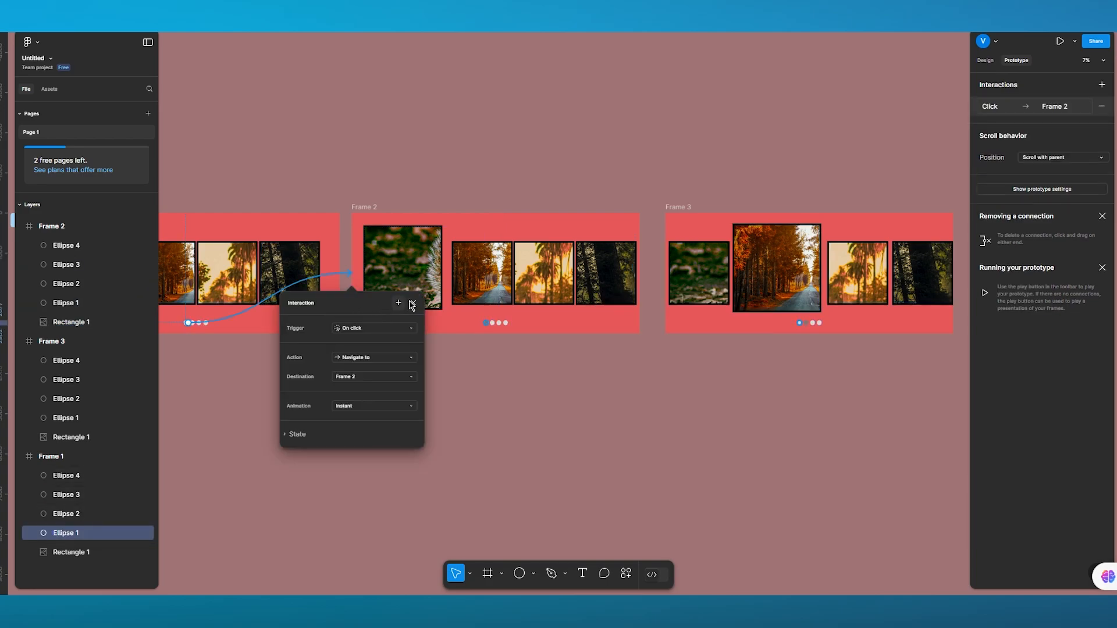
pyautogui.click(412, 303)
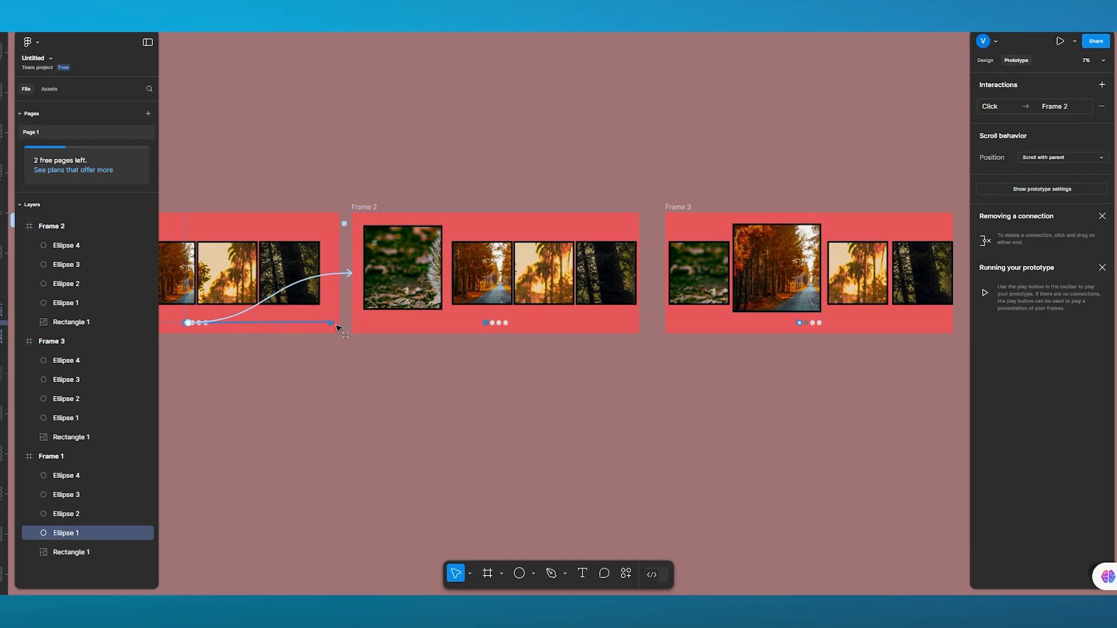
# Add a second interaction from Frame 1's first dot to Frame 2, triggered On drag with Smart animate, Ease out and 300 ms
pyautogui.moveTo(374, 340); pyautogui.dragTo(456, 337)
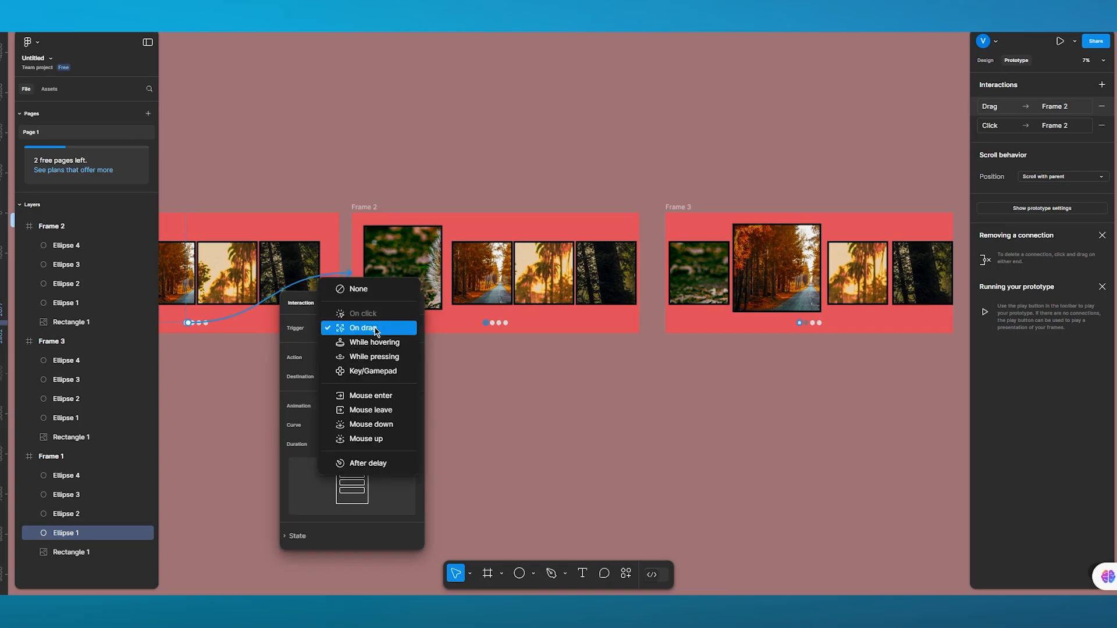
pyautogui.click(376, 329)
pyautogui.click(371, 327)
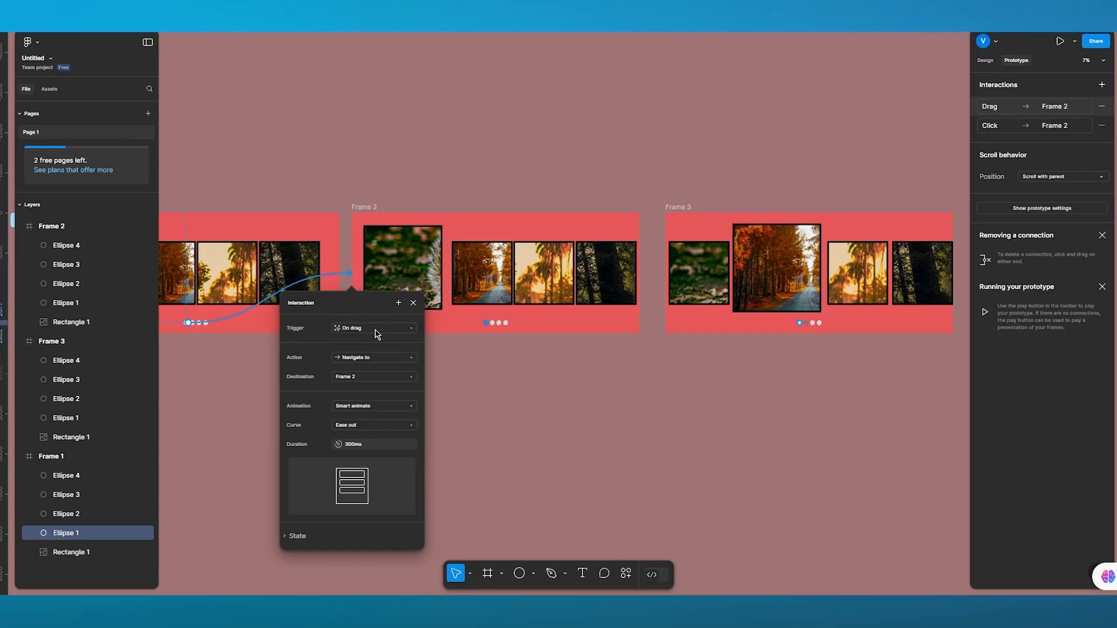
pyautogui.click(409, 306)
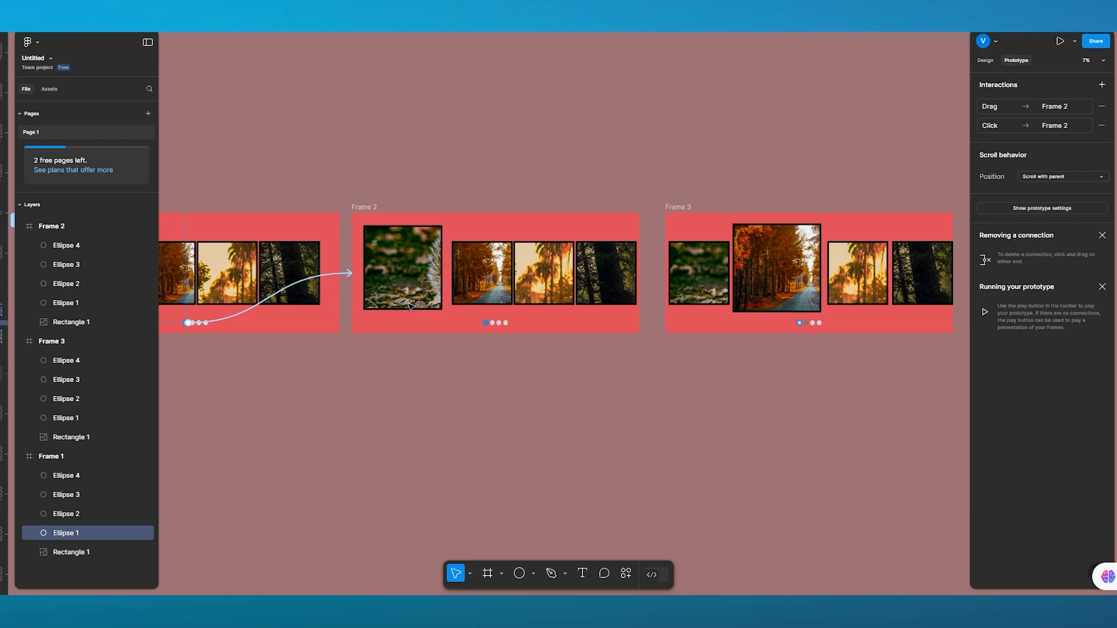
# Connect the first navigation dot in Frame 2 to Frame 3 with a click interaction
pyautogui.hscroll(3, 708, 351)
pyautogui.click(422, 328)
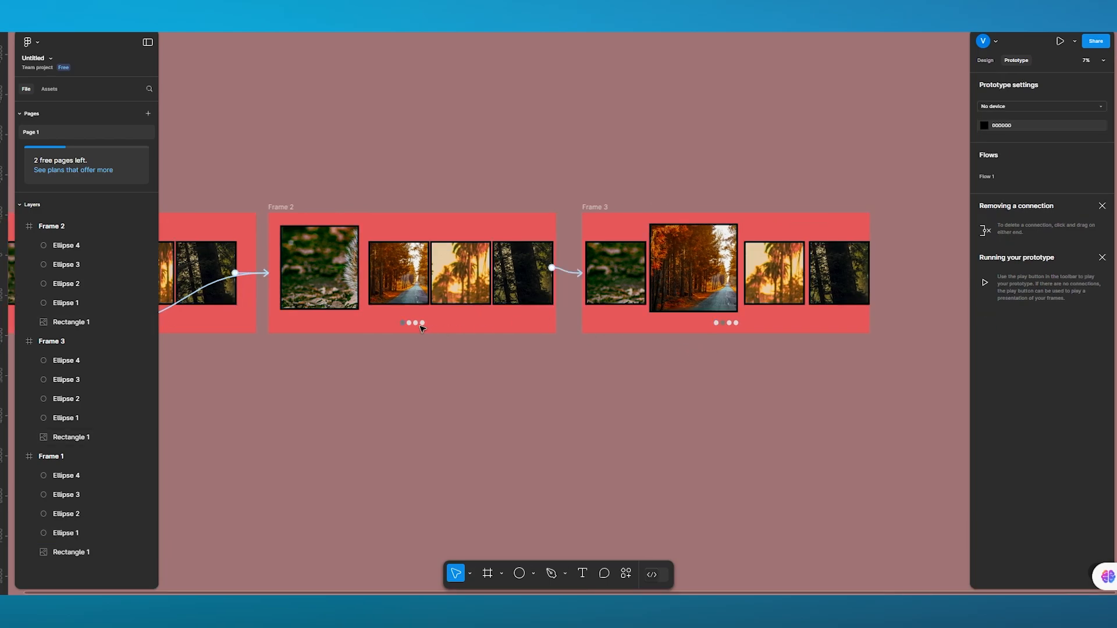
pyautogui.click(402, 323)
pyautogui.moveTo(408, 323); pyautogui.dragTo(608, 309)
pyautogui.click(644, 302)
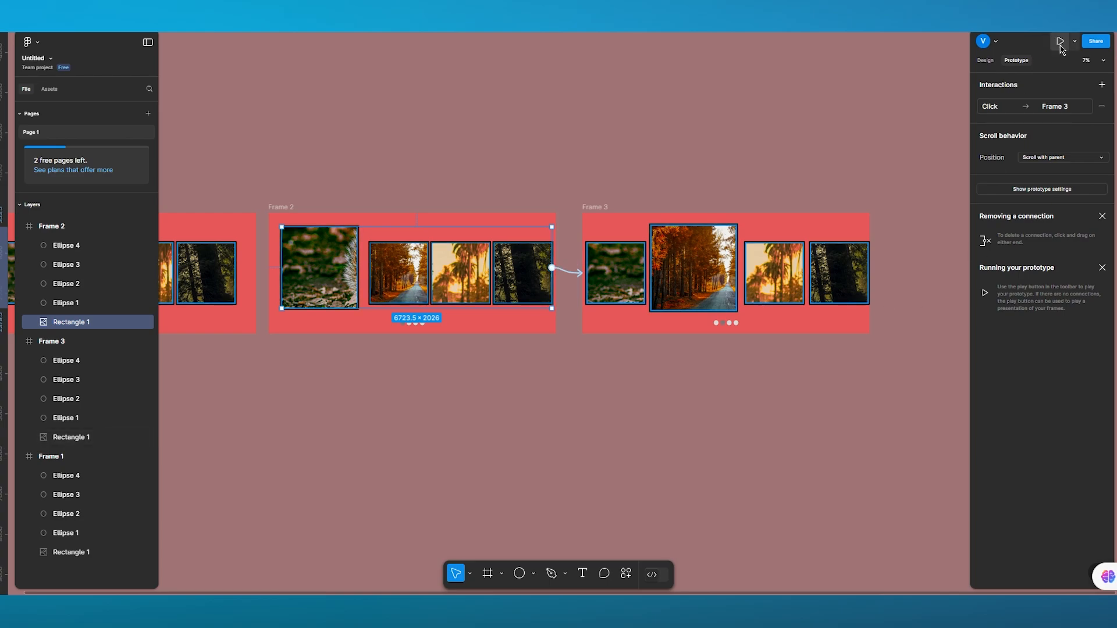
# Preview the prototype from Frame 1, advance through the slides by activating the photos, and close the preview
pyautogui.hscroll(-6, 623, 225)
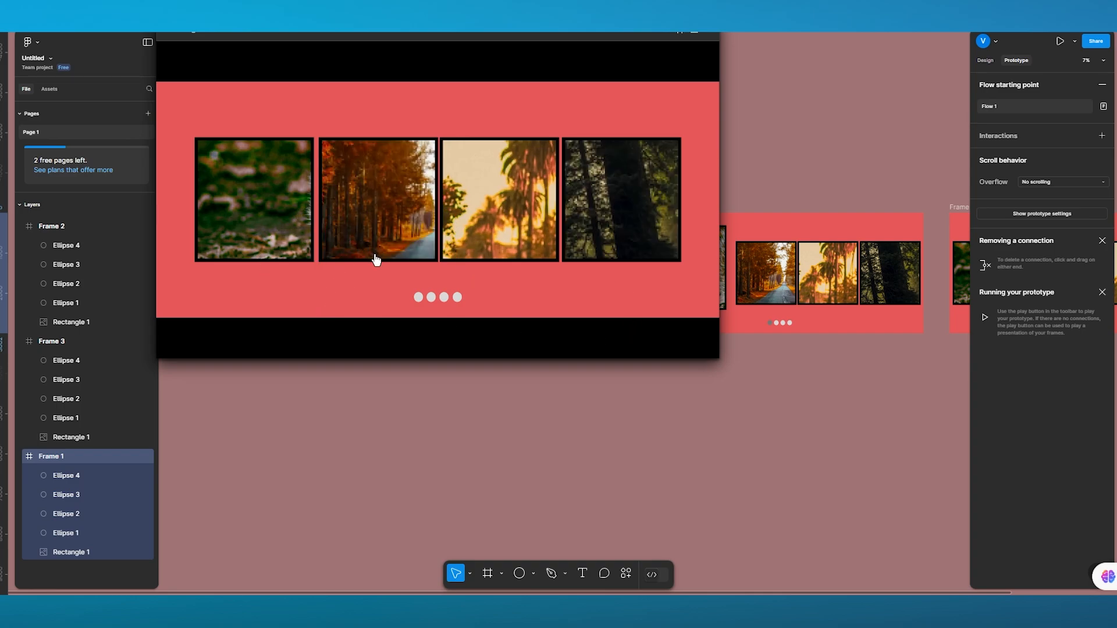
pyautogui.click(376, 259)
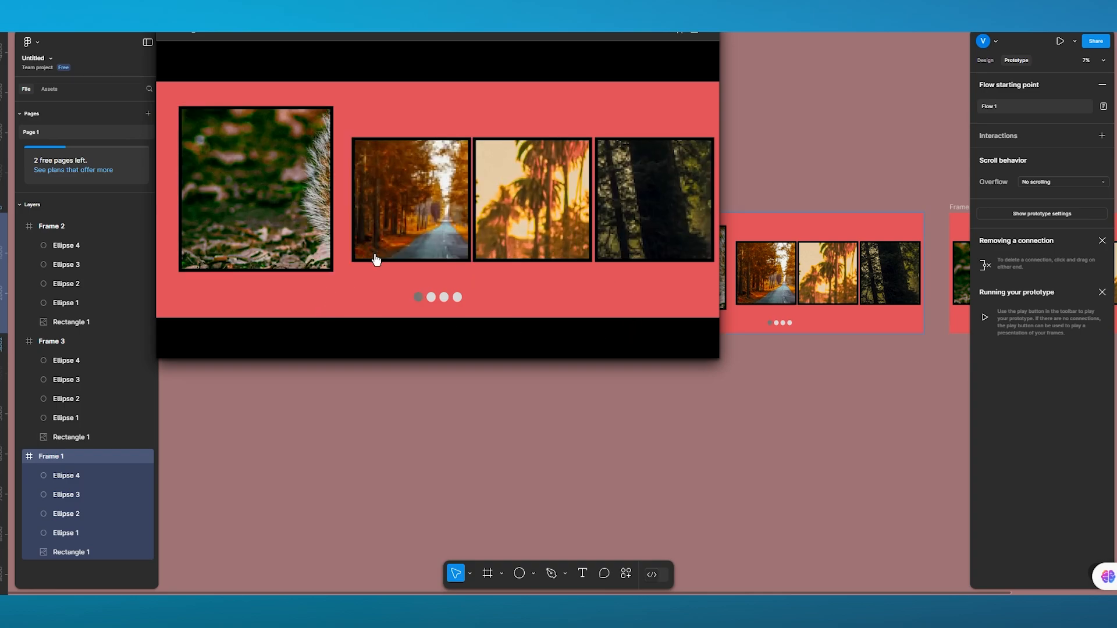
pyautogui.click(317, 195)
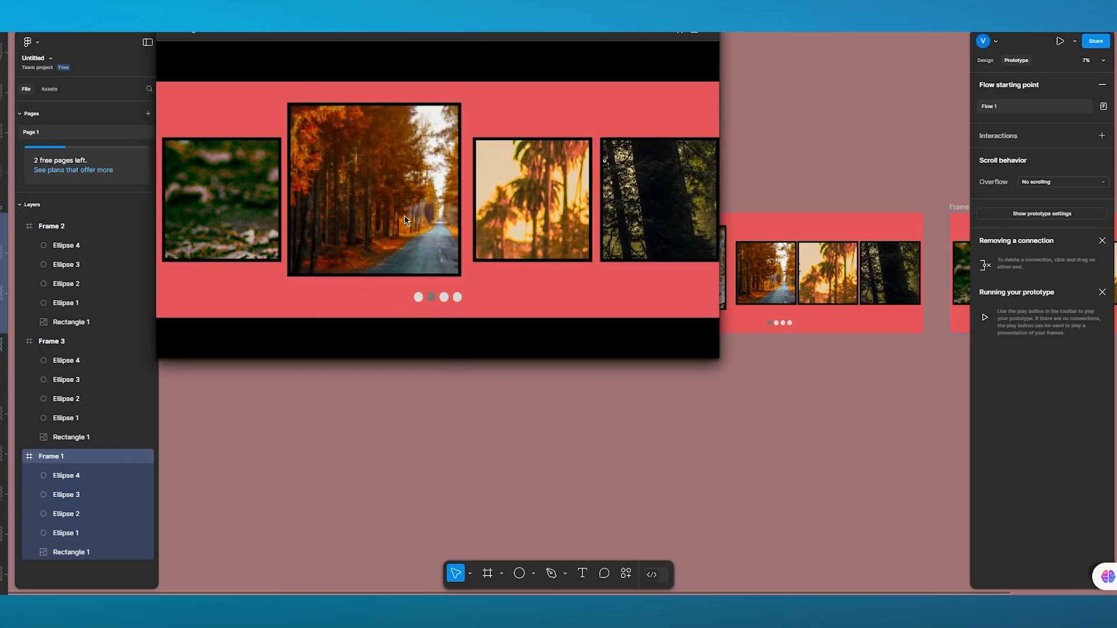
pyautogui.click(710, 35)
# Open the interaction settings of the connection from Frame 1's photo row to Frame 2
pyautogui.hscroll(5, 694, 241)
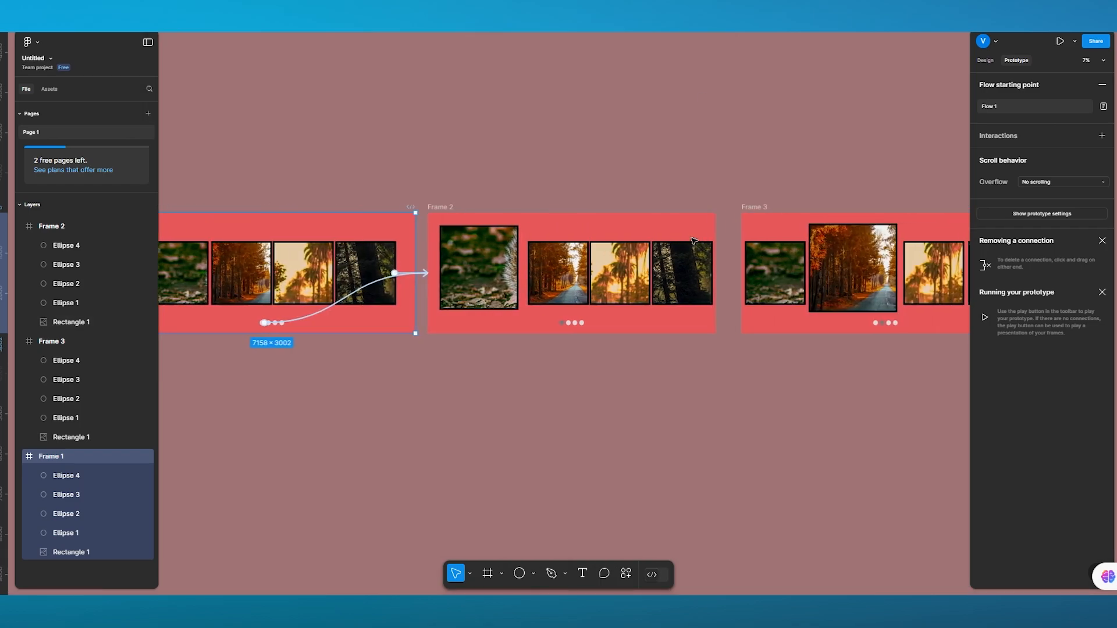
pyautogui.hscroll(5, 693, 241)
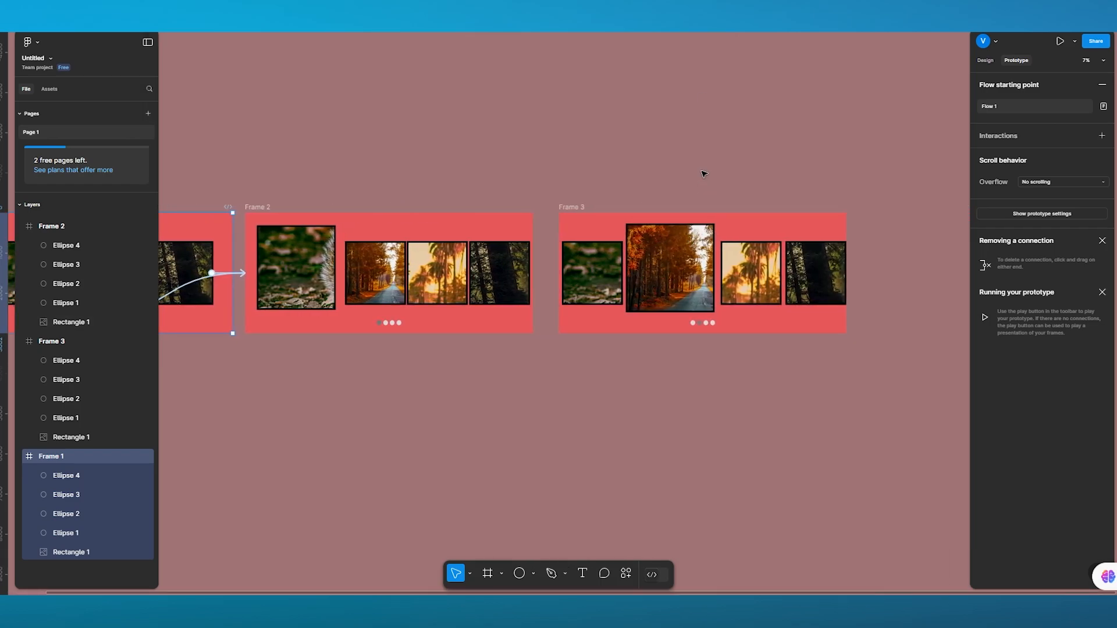
pyautogui.hscroll(-3, 379, 233)
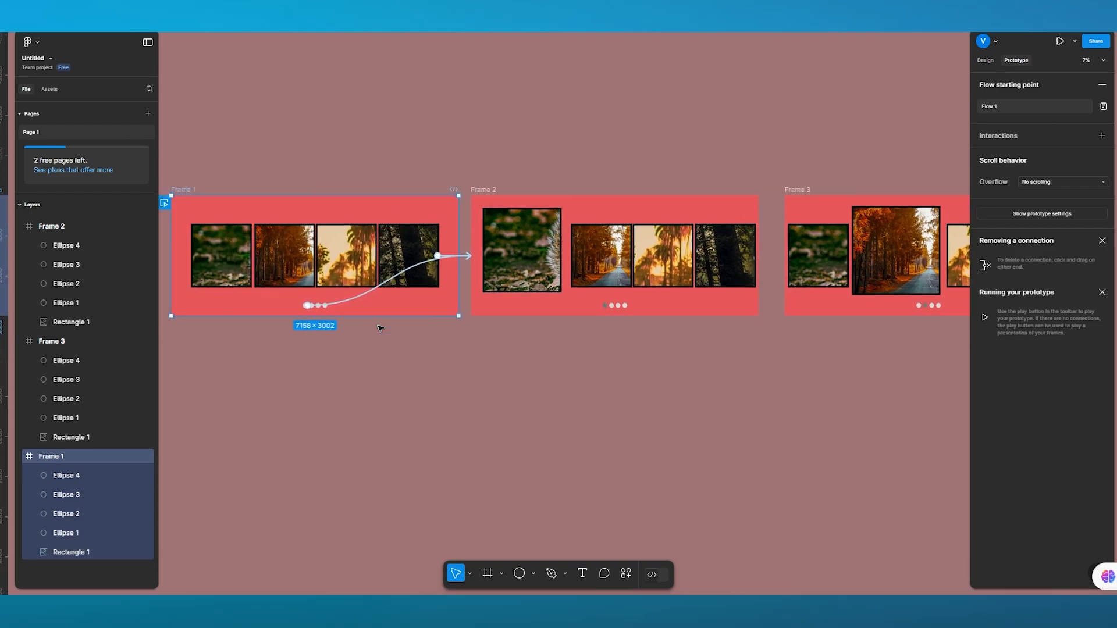
pyautogui.hscroll(-3, 380, 328)
pyautogui.moveTo(482, 254); pyautogui.dragTo(490, 253)
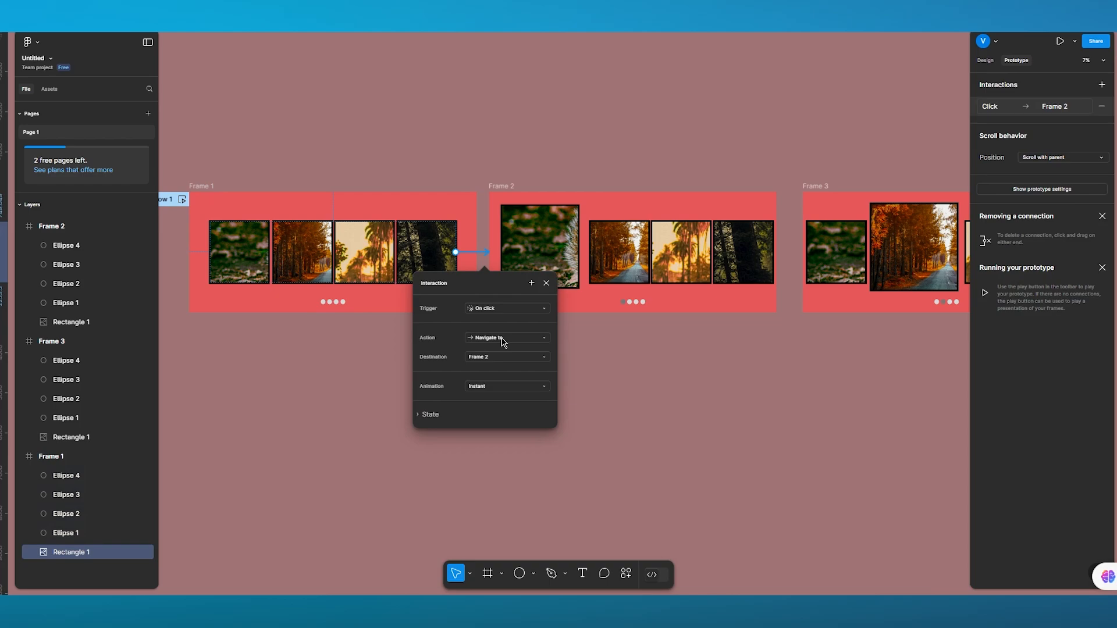
# Inspect the animation, destination, action and trigger options of the connections from Frame 1's first dot to Frame 2
pyautogui.click(381, 294)
pyautogui.click(381, 294)
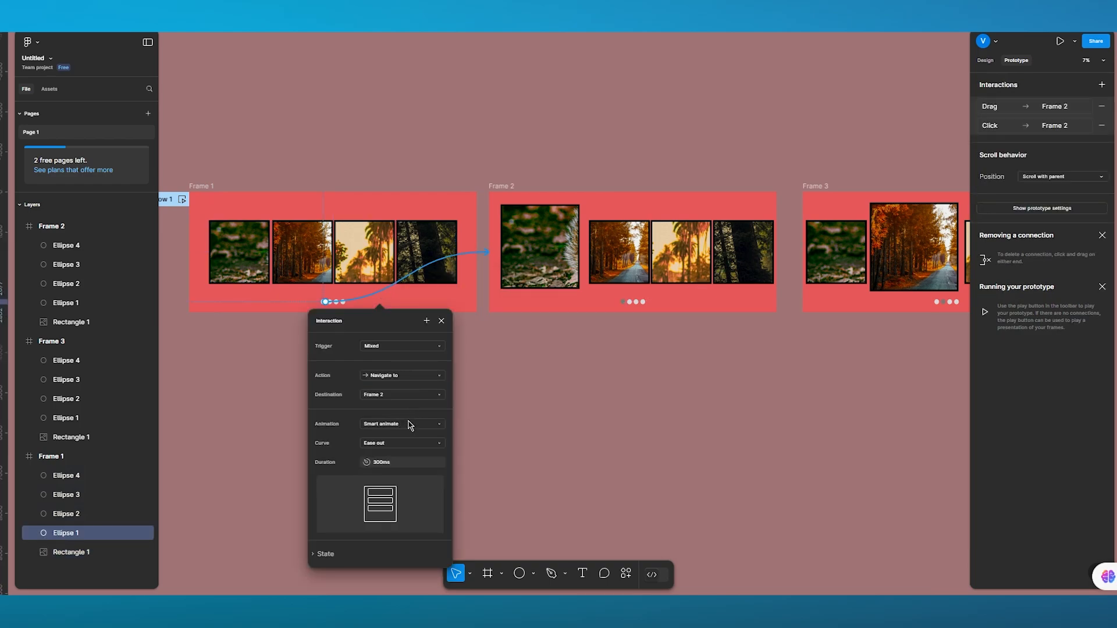
pyautogui.click(405, 423)
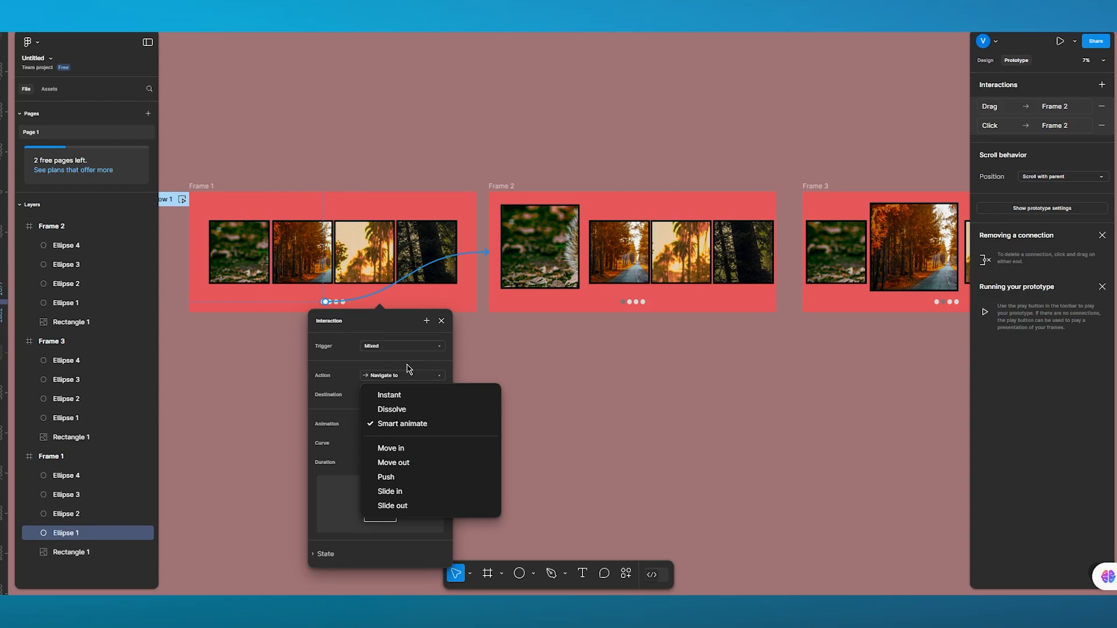
pyautogui.click(409, 368)
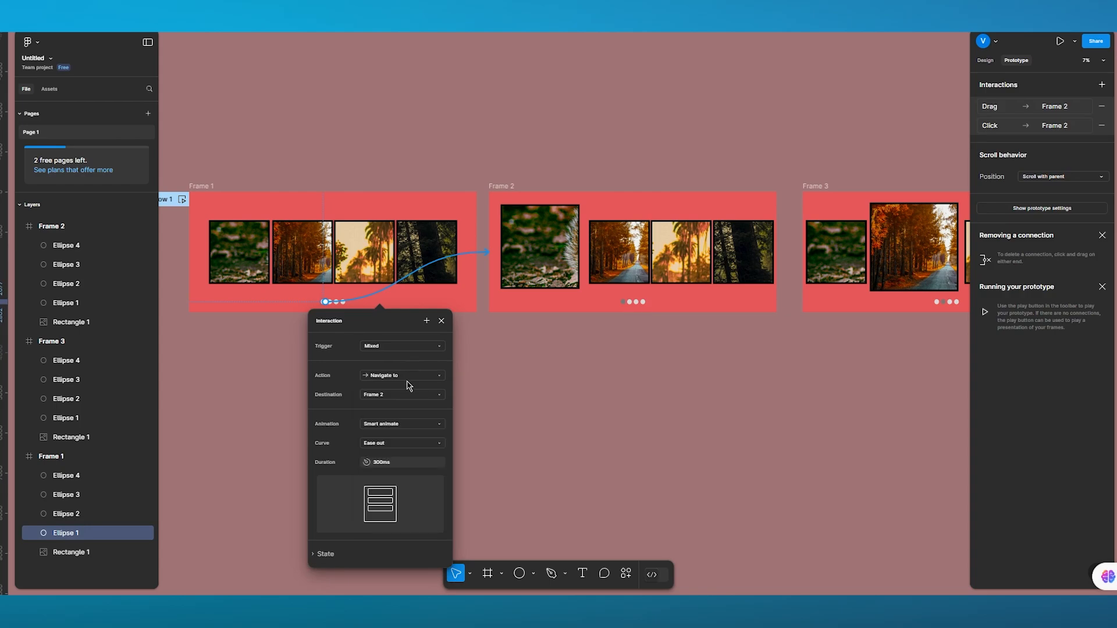
pyautogui.click(408, 395)
pyautogui.click(412, 363)
pyautogui.click(404, 349)
pyautogui.click(395, 337)
# Change the Smart animate curve of Frame 1's first dot to Custom and reshape it by moving both bezier handles to opposite corners
pyautogui.click(404, 445)
pyautogui.click(407, 503)
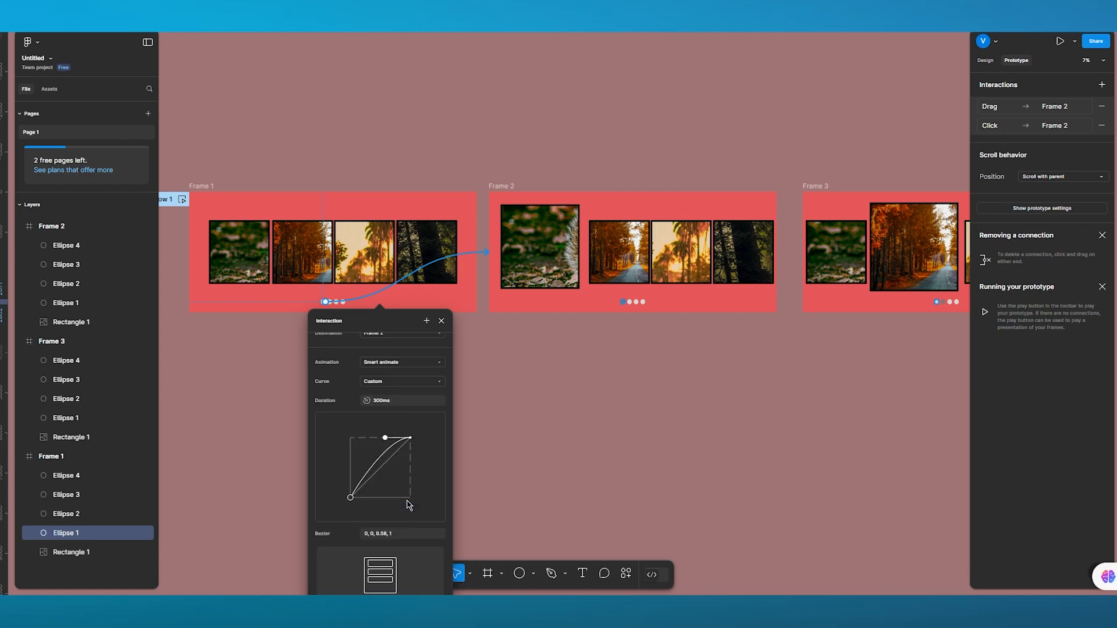
pyautogui.moveTo(386, 439); pyautogui.dragTo(350, 438)
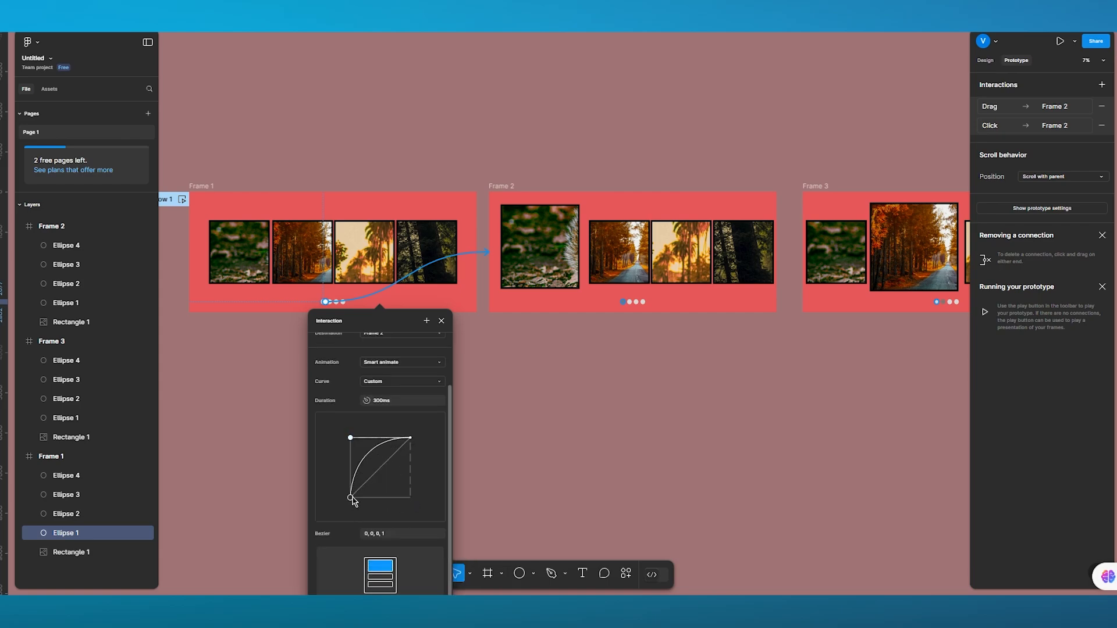
pyautogui.moveTo(351, 498); pyautogui.dragTo(438, 501)
pyautogui.click(523, 476)
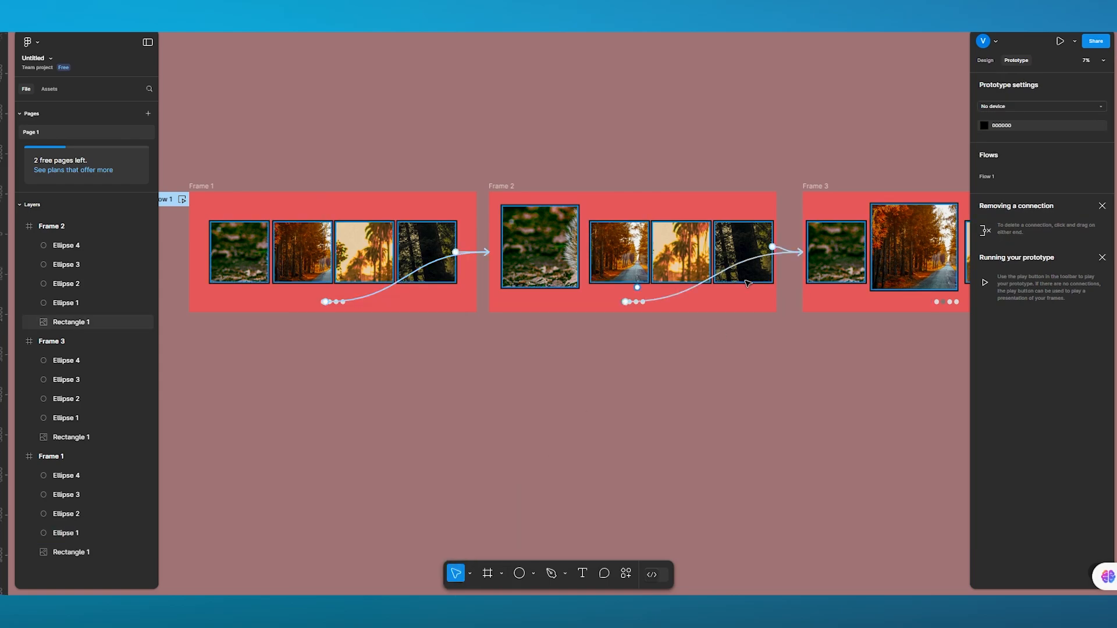
# Review the action, animation and state options of the connection from Frame 2's first dot to Frame 3
pyautogui.click(698, 286)
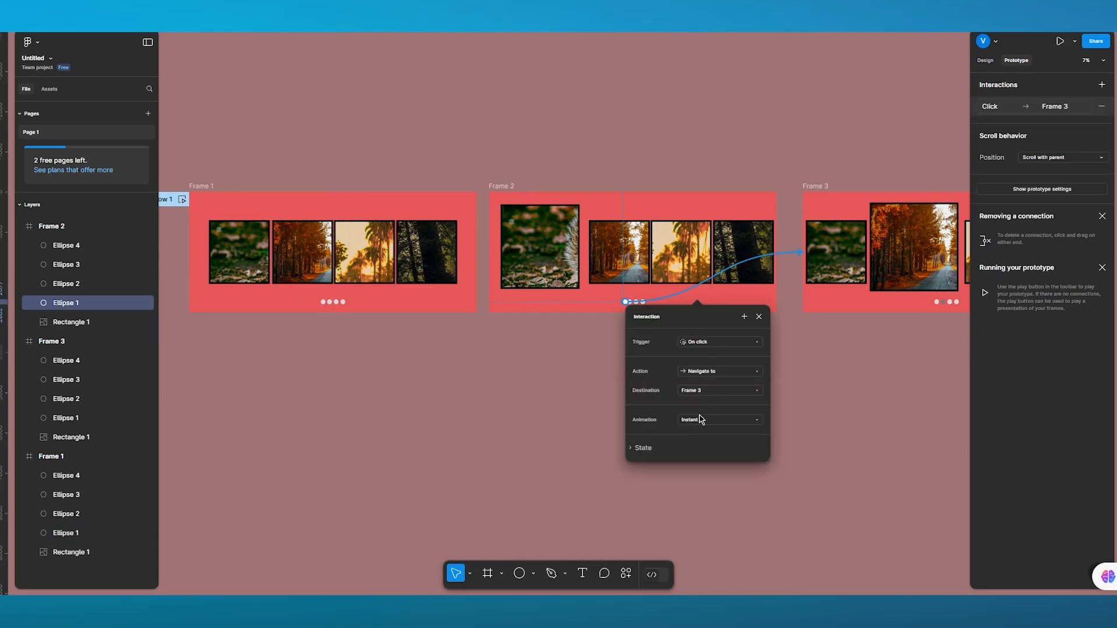
pyautogui.click(705, 373)
pyautogui.click(643, 401)
pyautogui.click(717, 423)
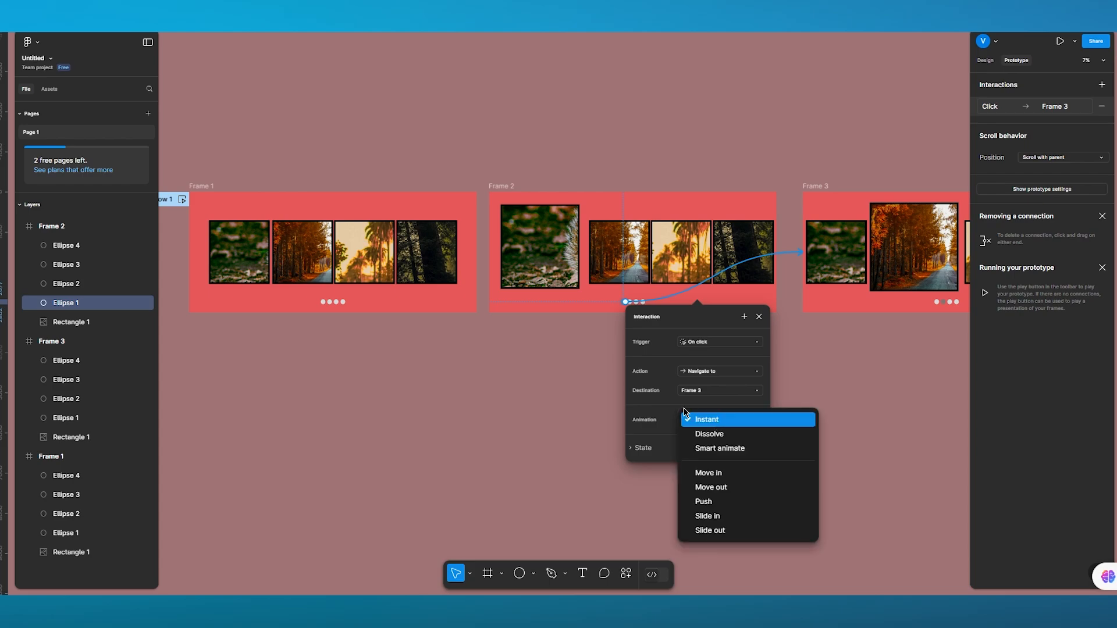
pyautogui.click(651, 431)
pyautogui.click(640, 448)
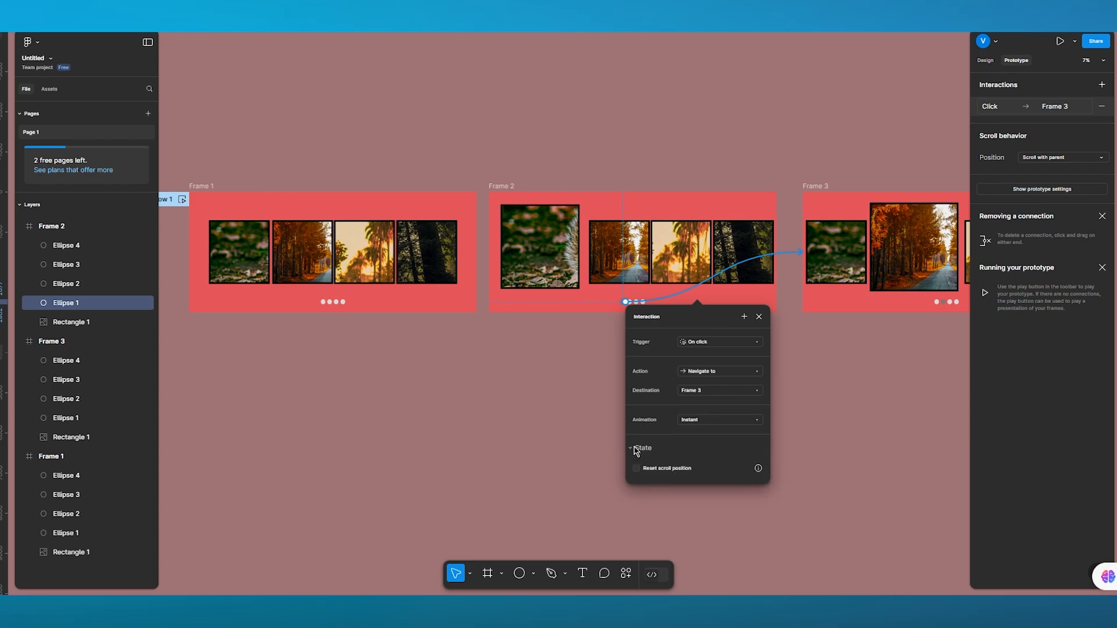
pyautogui.click(871, 445)
# Check the interaction settings of the connection from Frame 2's photo row to Frame 3 and clear the selection
pyautogui.click(789, 242)
pyautogui.click(794, 230)
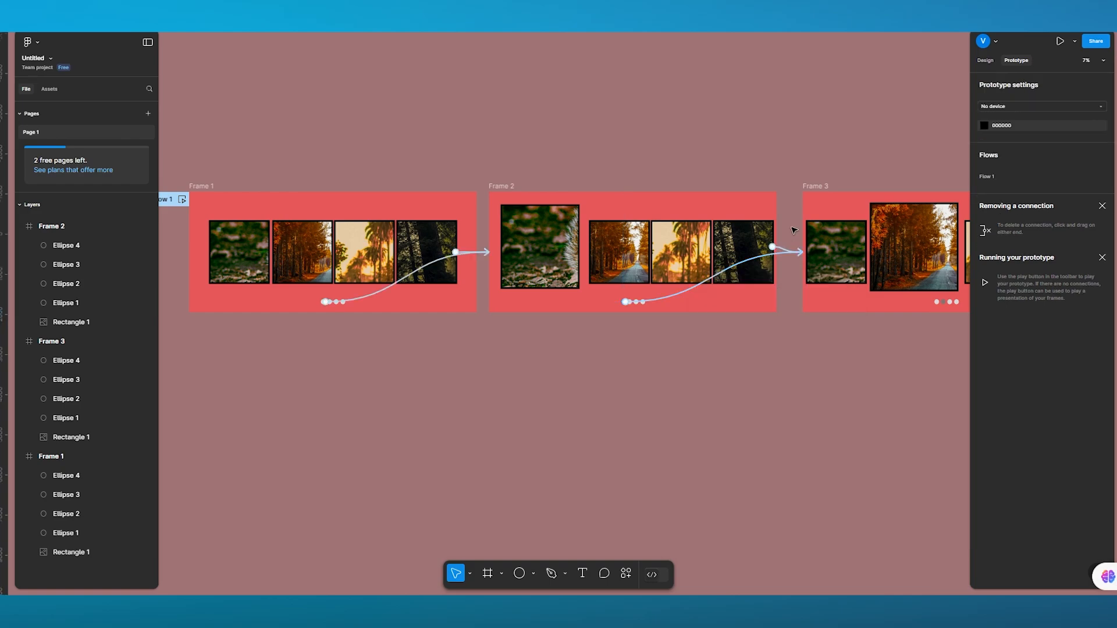
pyautogui.click(783, 250)
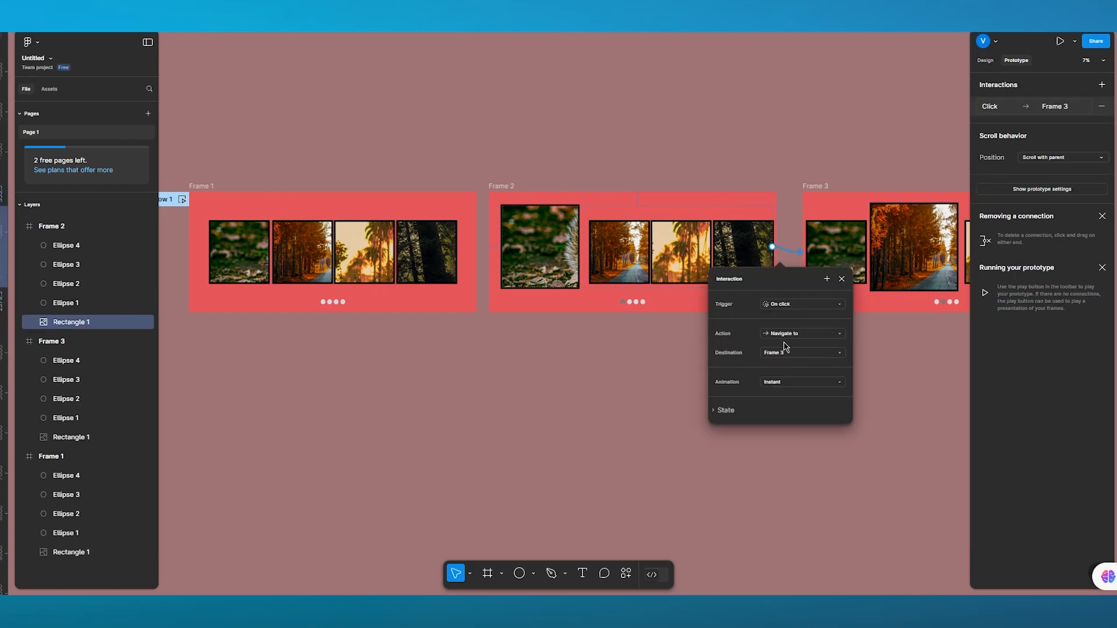
pyautogui.click(658, 355)
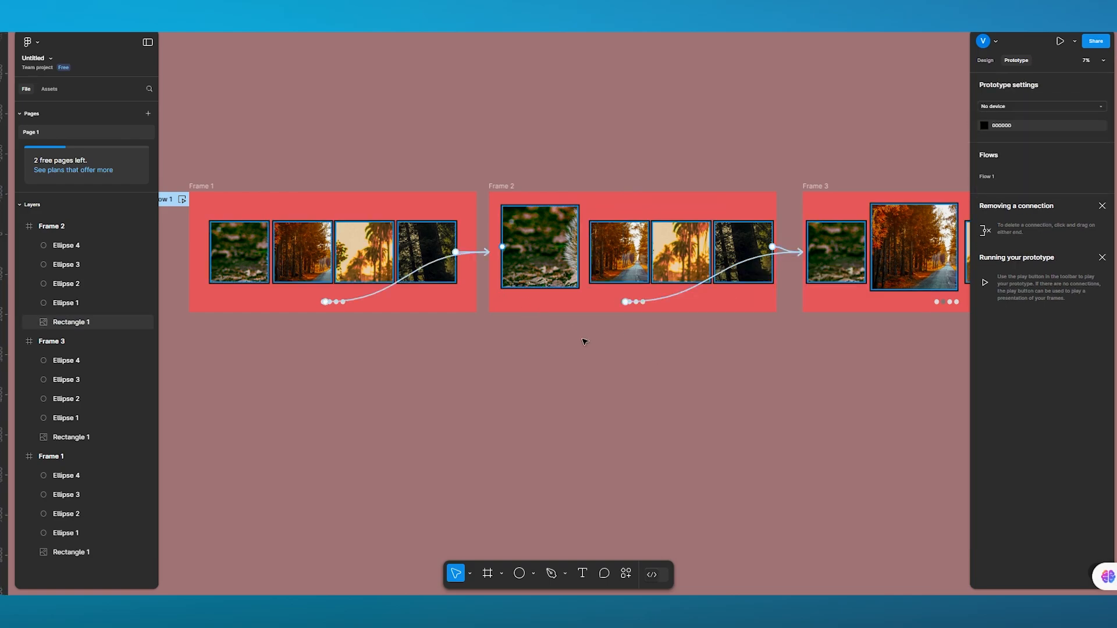
pyautogui.hscroll(-3, 573, 166)
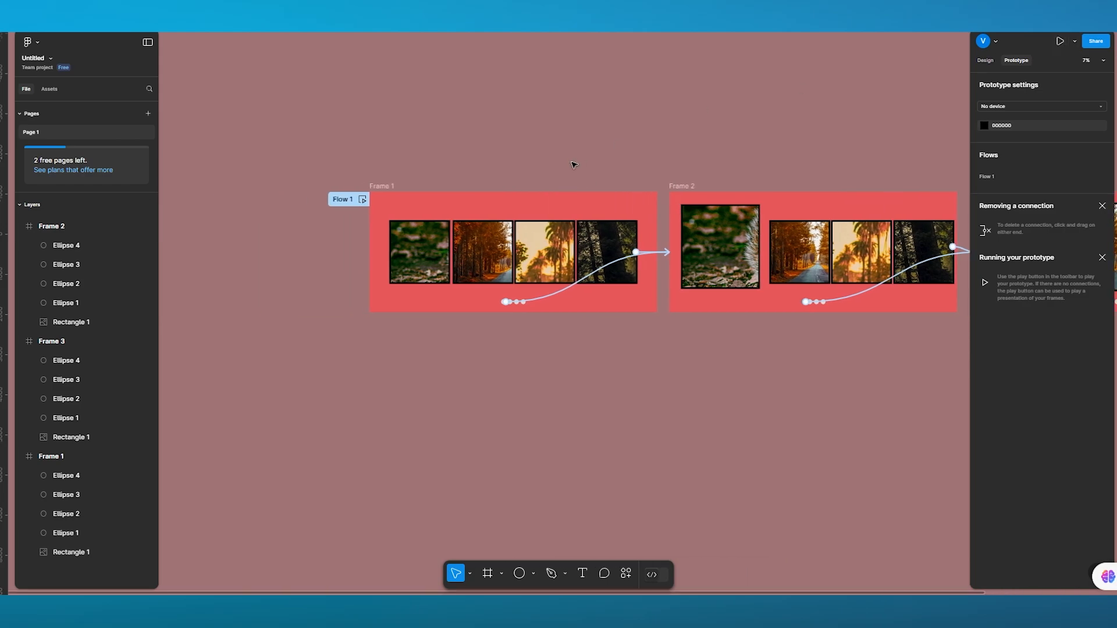